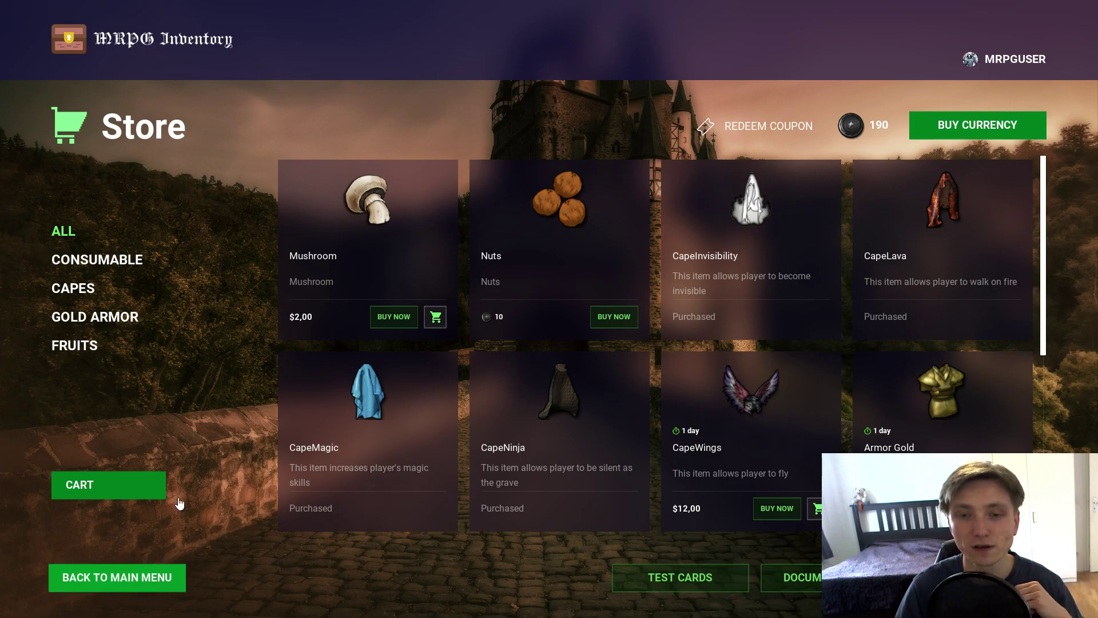
# Step: Go from the Xsolla Store back to the Main Menu, then to the Basic/Xsolla example selection
pyautogui.click(137, 577)
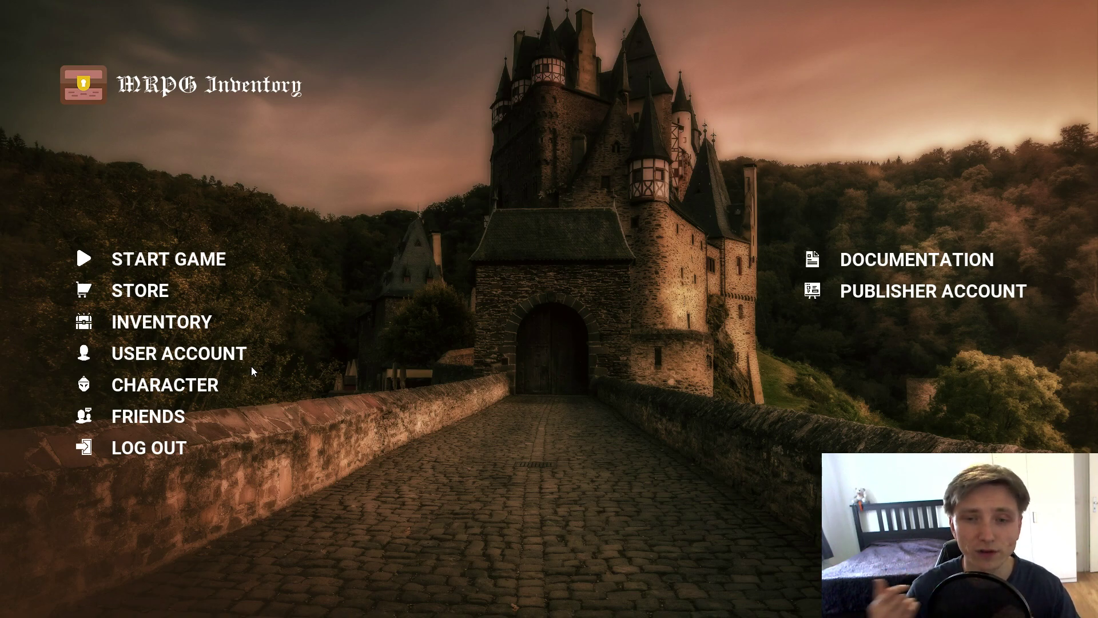
pyautogui.click(161, 332)
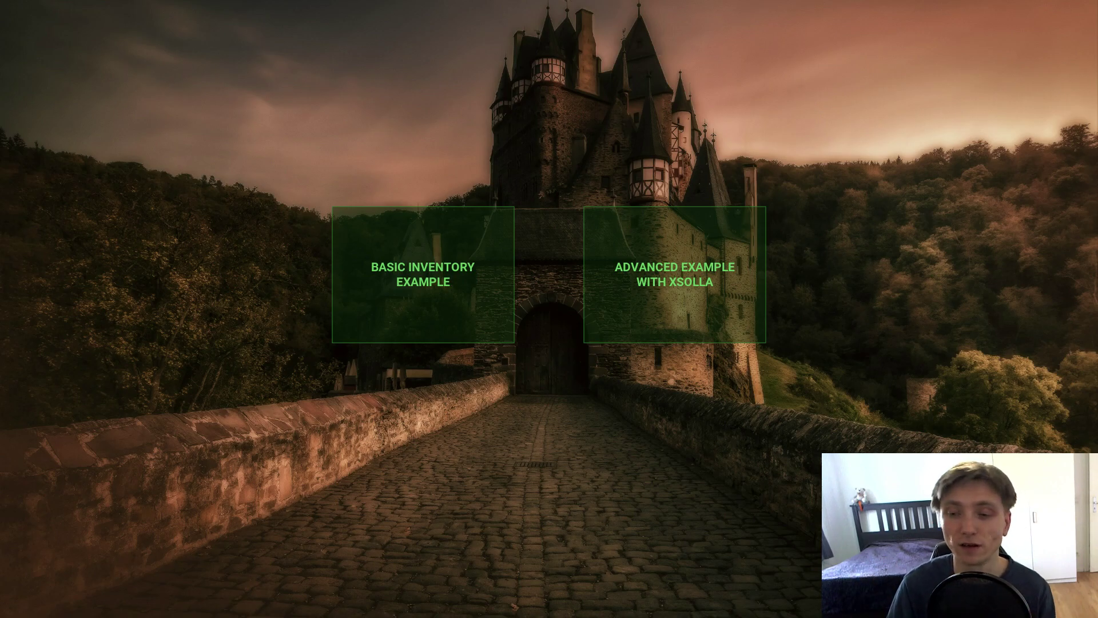
# Step: Bring up the Xsolla login page in Edge and look over the Sign up form's fields
pyautogui.press('super')
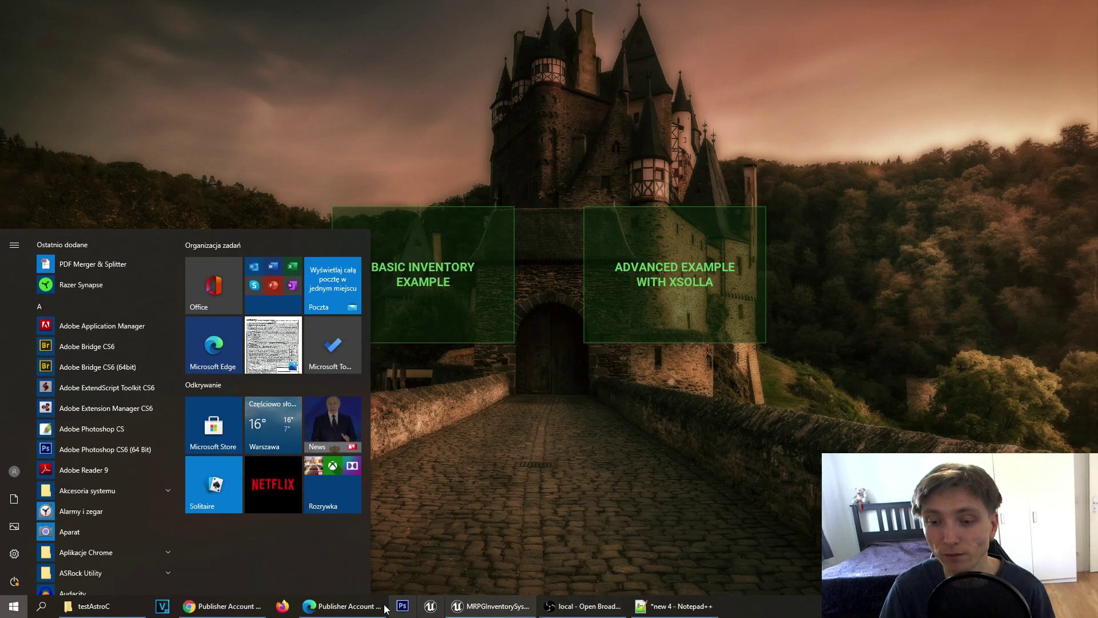
pyautogui.click(325, 608)
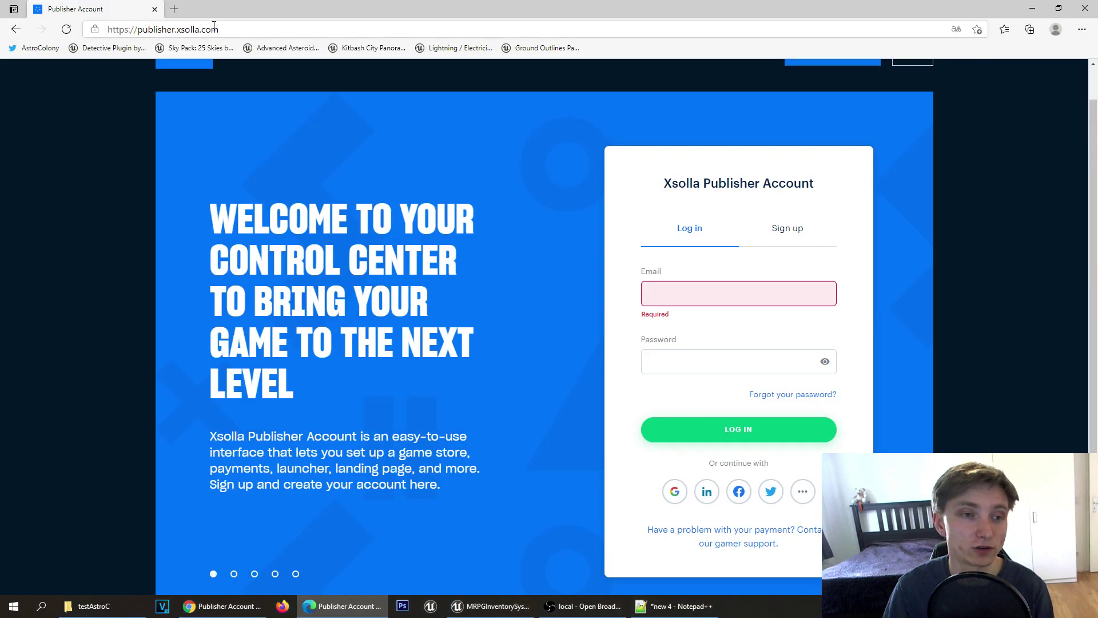
pyautogui.click(781, 240)
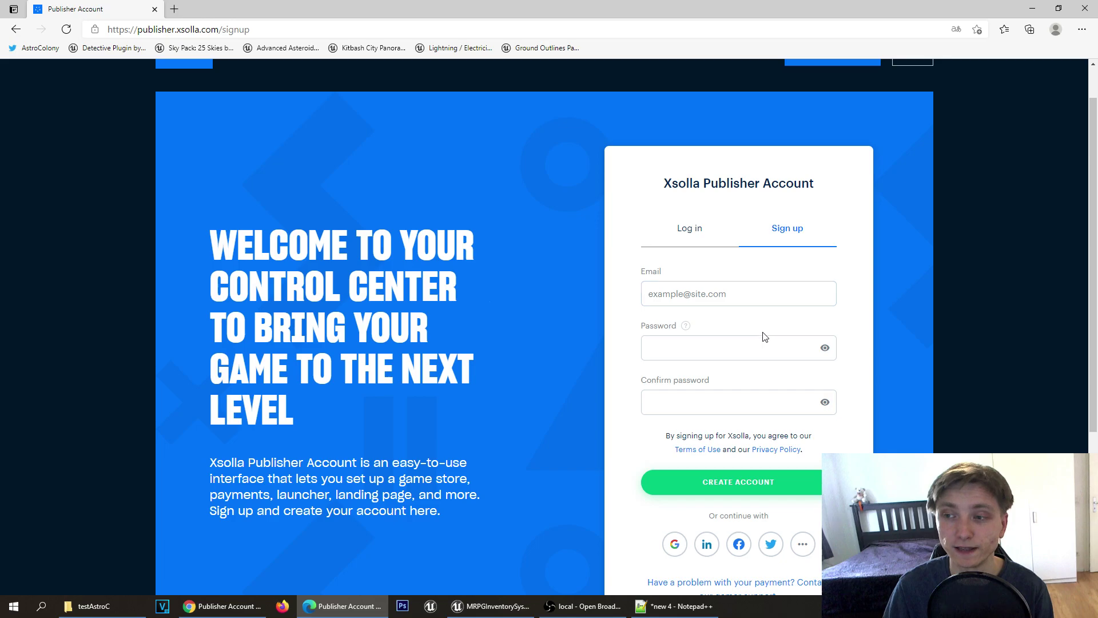
pyautogui.click(718, 298)
pyautogui.click(713, 339)
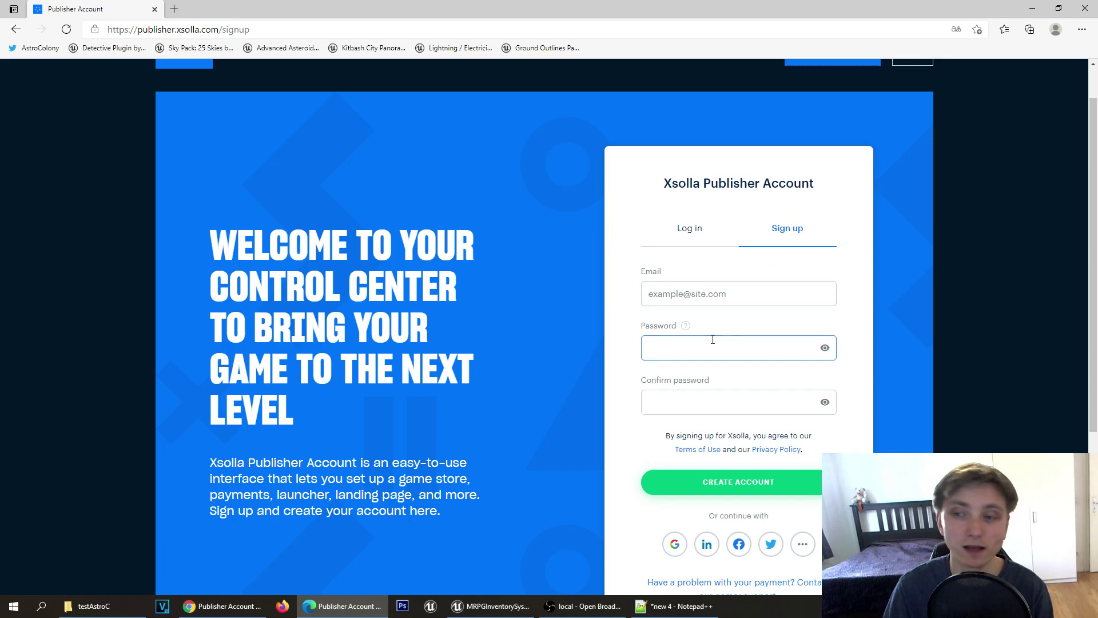
pyautogui.click(693, 410)
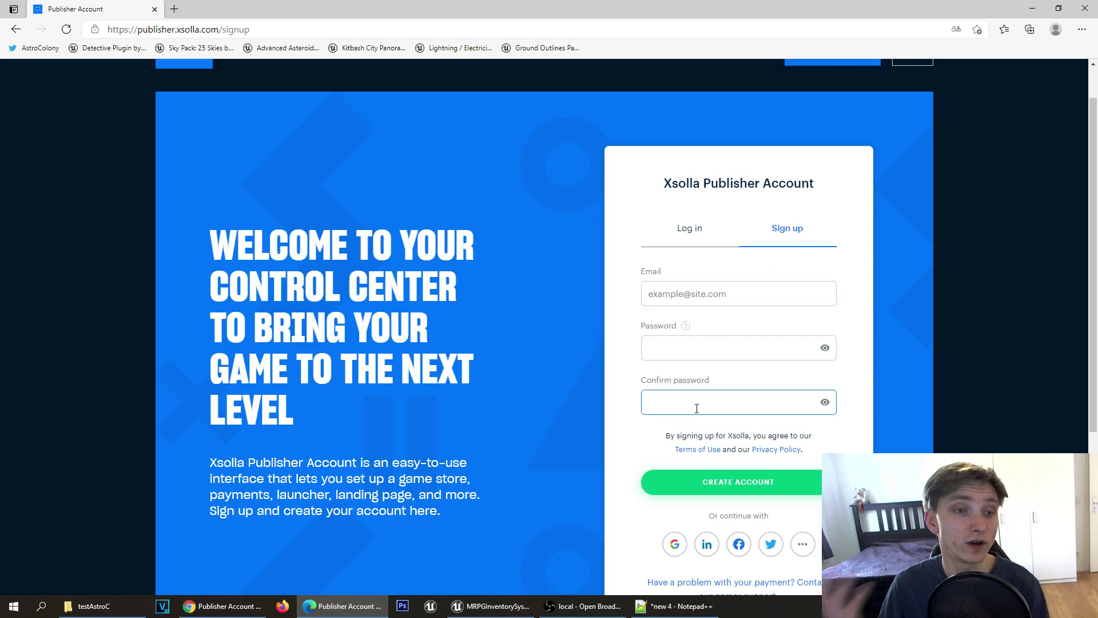
# Step: Check the Log in form's email and password fields, then switch to the signed-in Chrome window
pyautogui.click(698, 243)
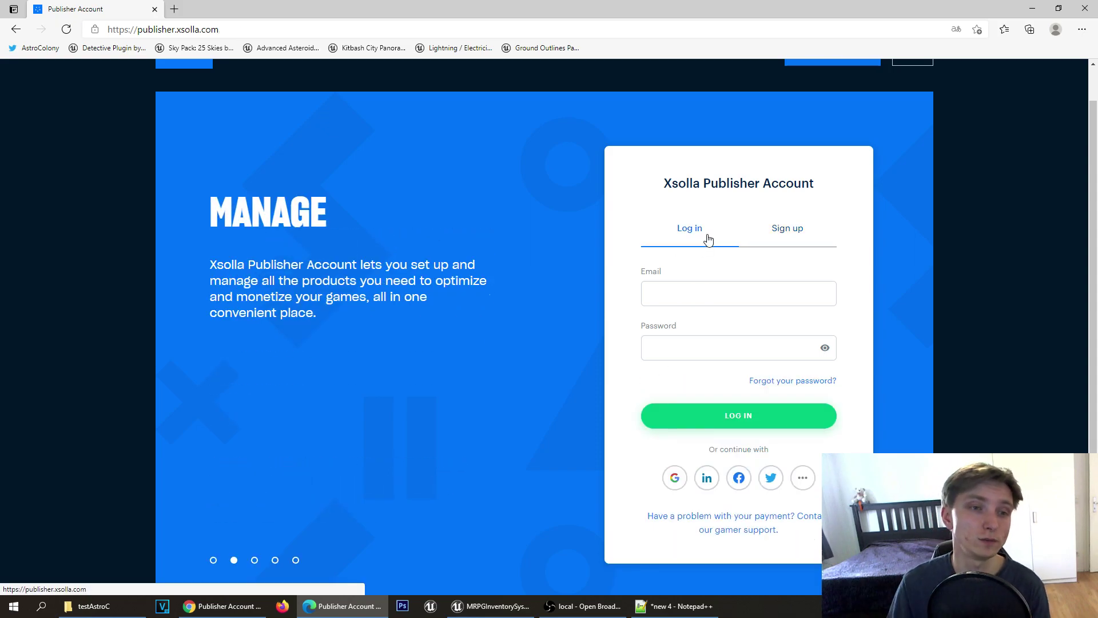
pyautogui.click(707, 291)
pyautogui.click(683, 352)
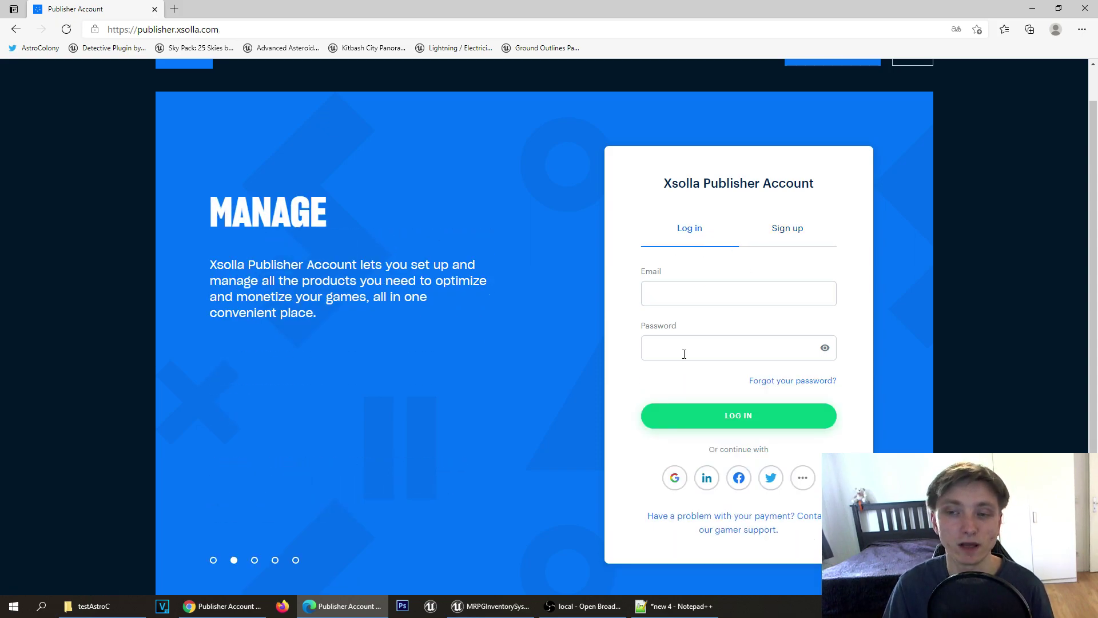
pyautogui.click(223, 606)
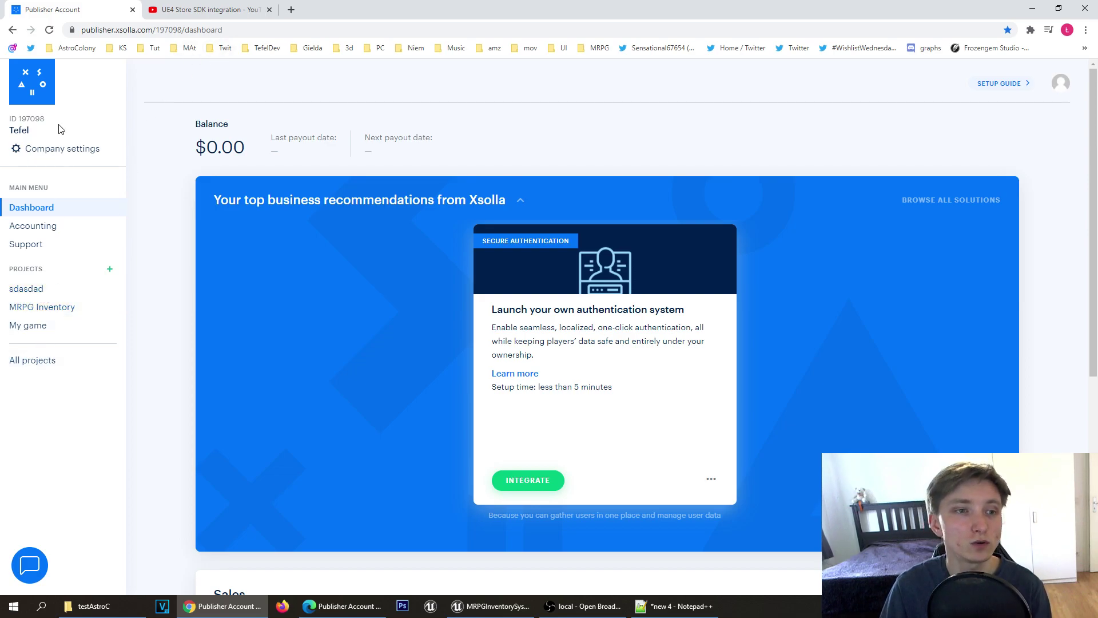
# Step: Look over the New project form without filling it, then open the existing MRPG Inventory project
pyautogui.moveTo(60, 271); pyautogui.dragTo(12, 269)
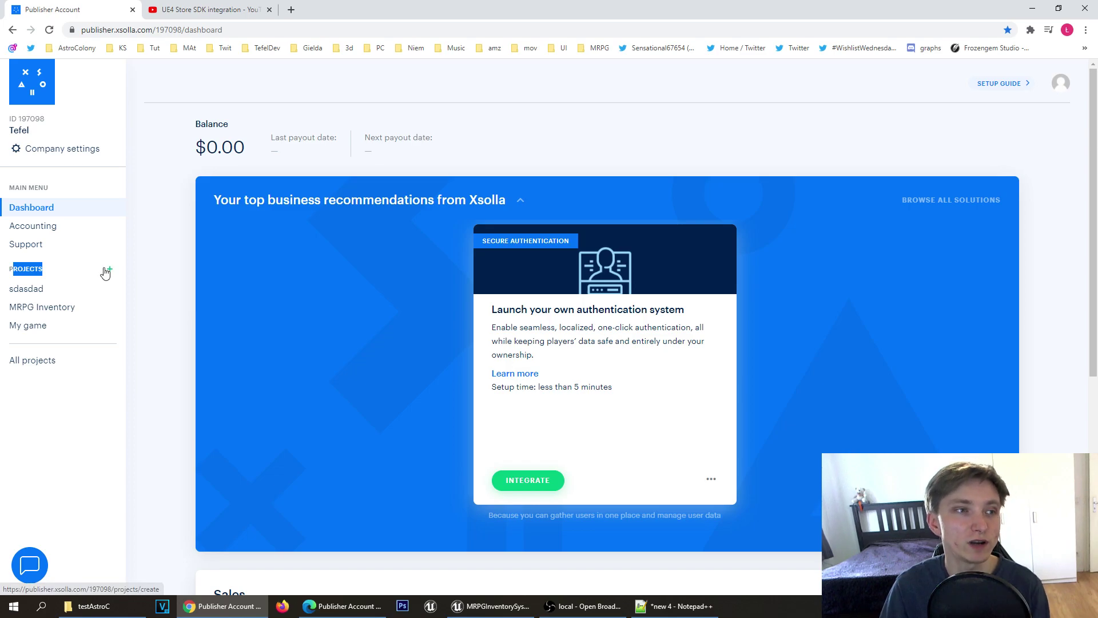
pyautogui.click(109, 271)
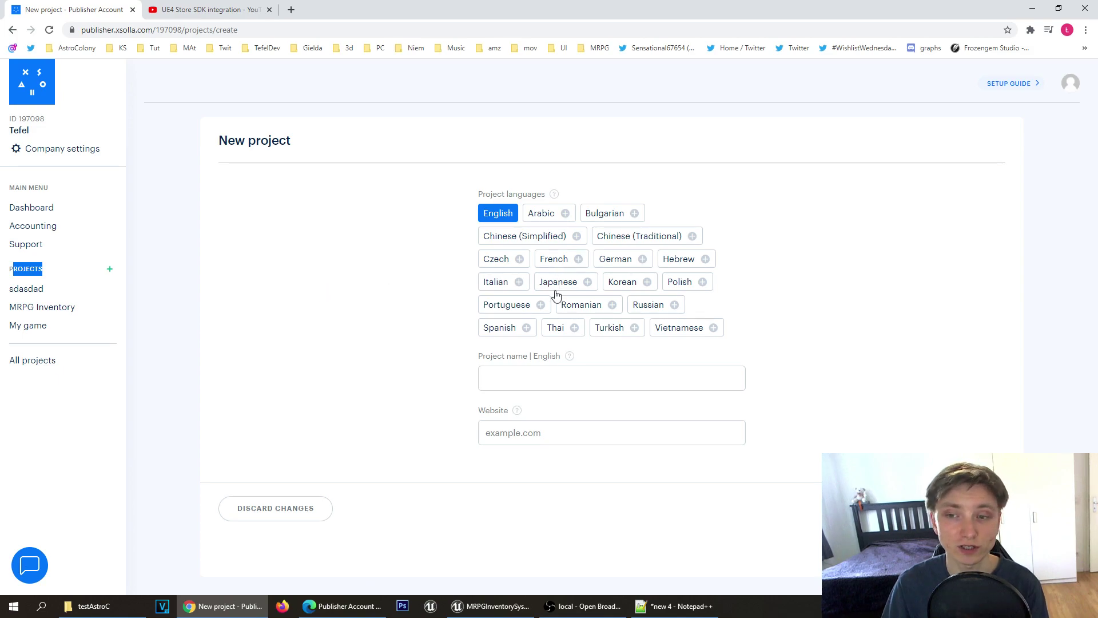
pyautogui.click(532, 379)
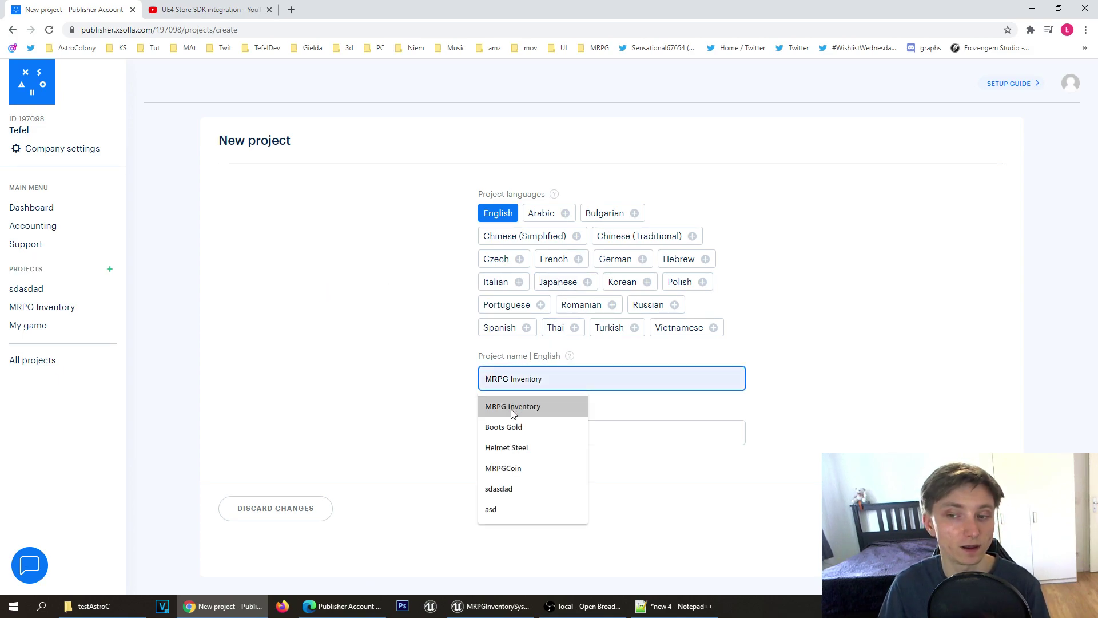
pyautogui.click(471, 421)
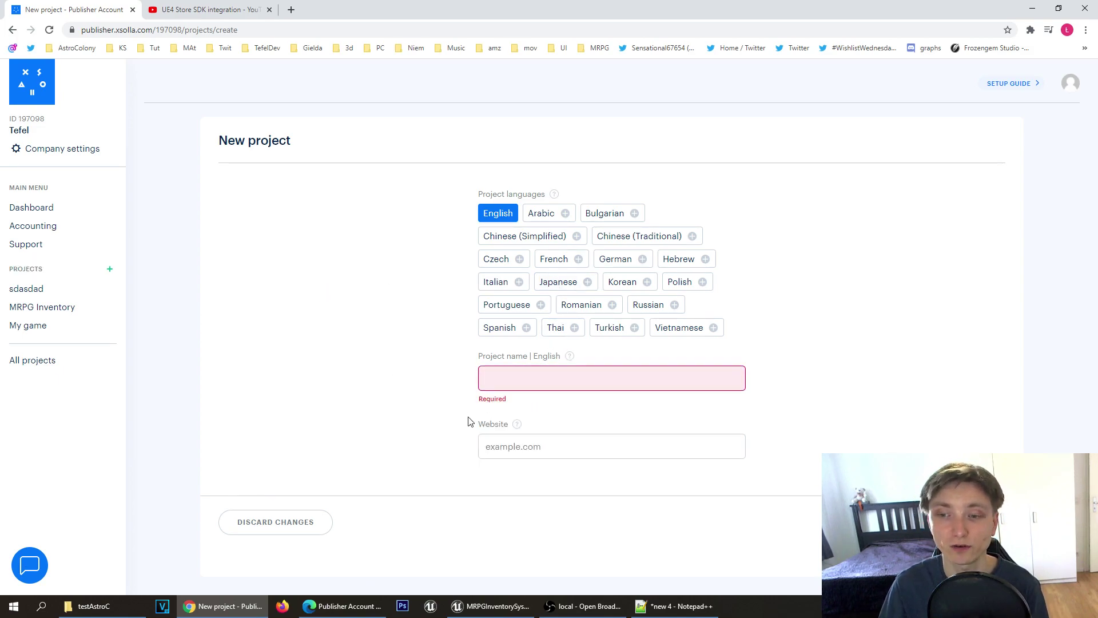
pyautogui.click(508, 441)
pyautogui.click(419, 375)
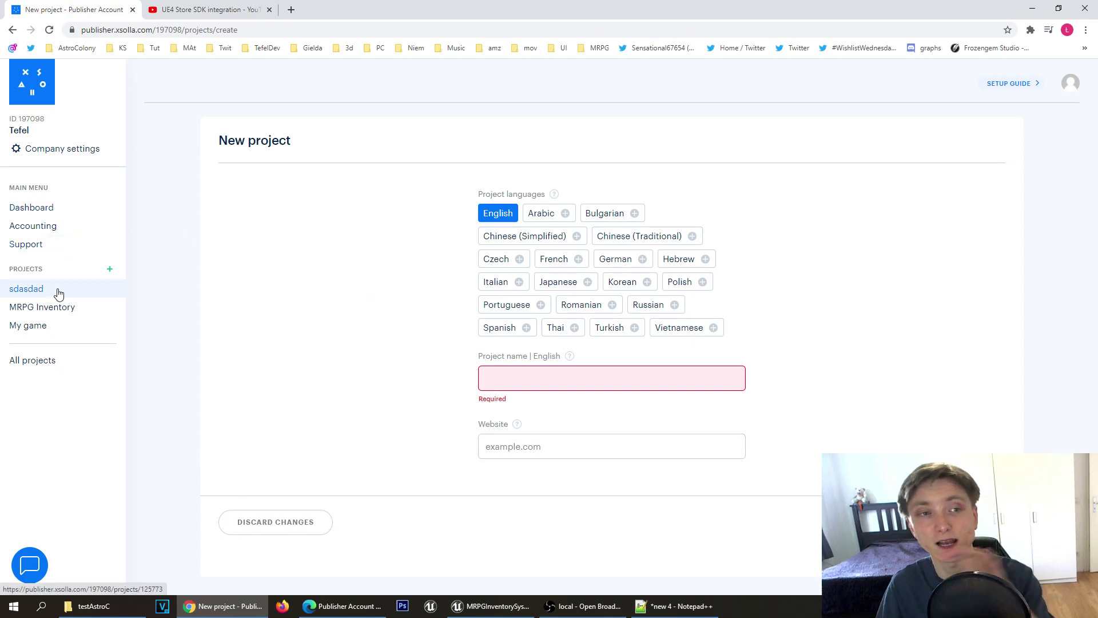
pyautogui.click(39, 308)
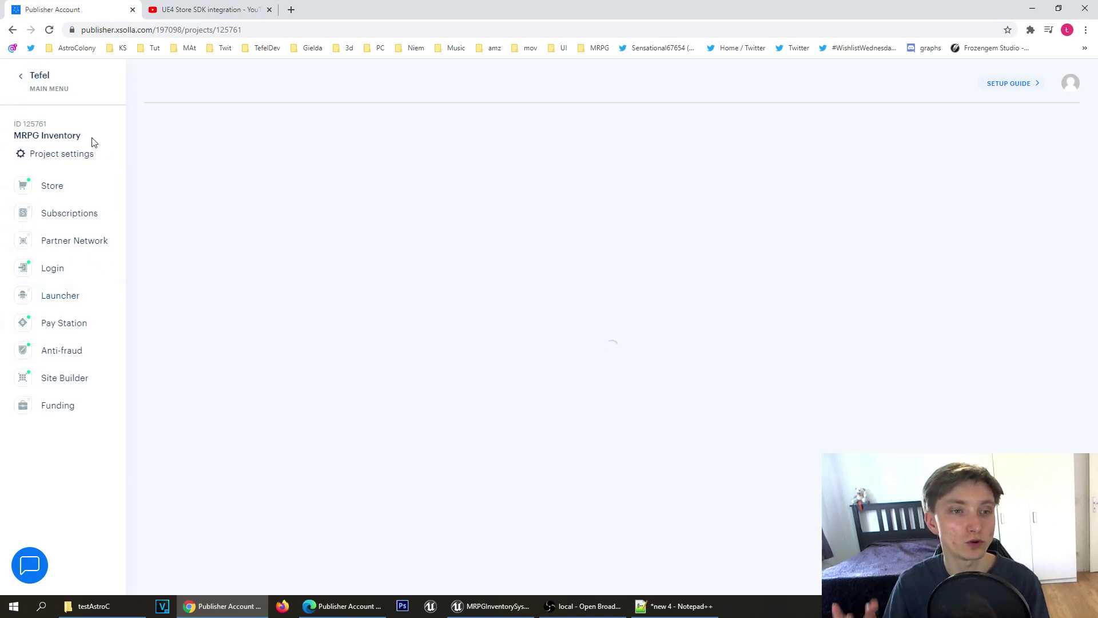
# Step: Copy the project ID 125761 and open the Login section's Login projects list
pyautogui.doubleClick(28, 126)
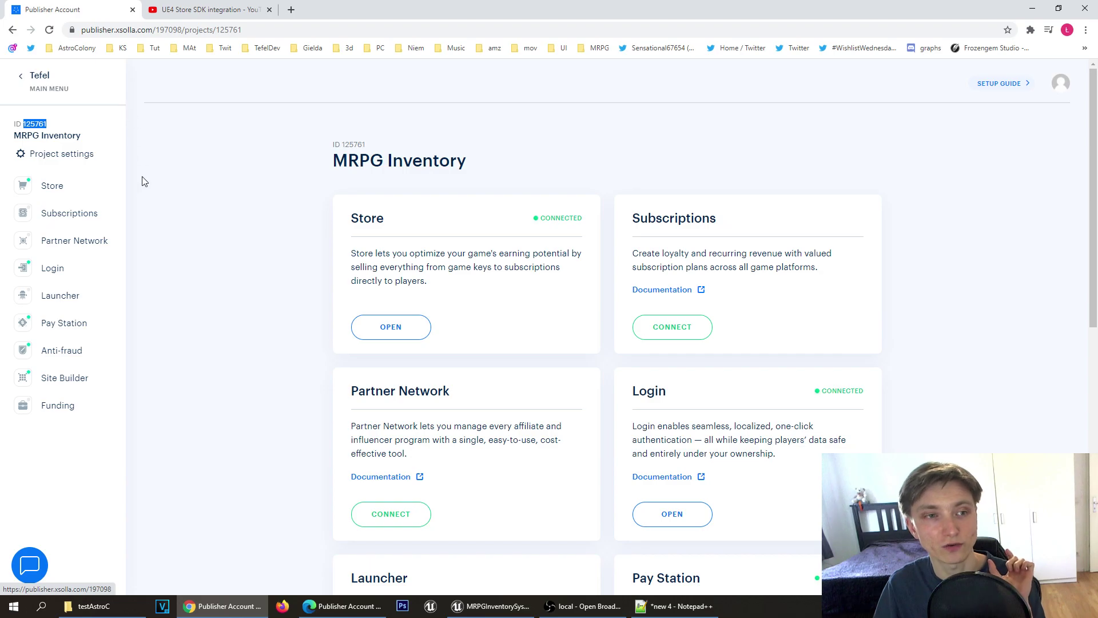
pyautogui.click(67, 270)
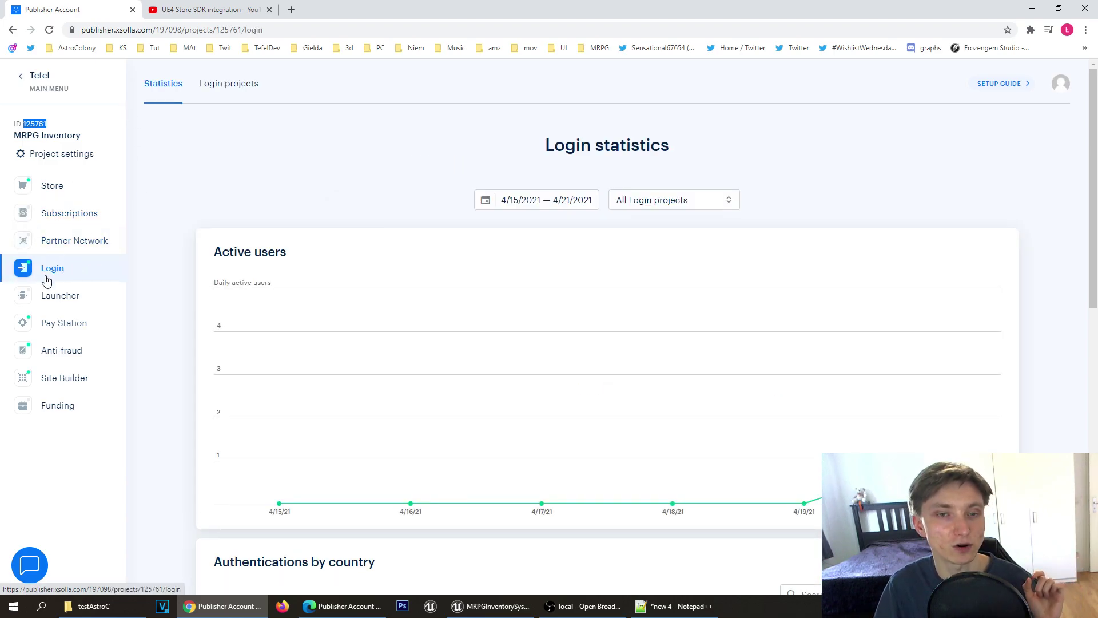
pyautogui.click(234, 87)
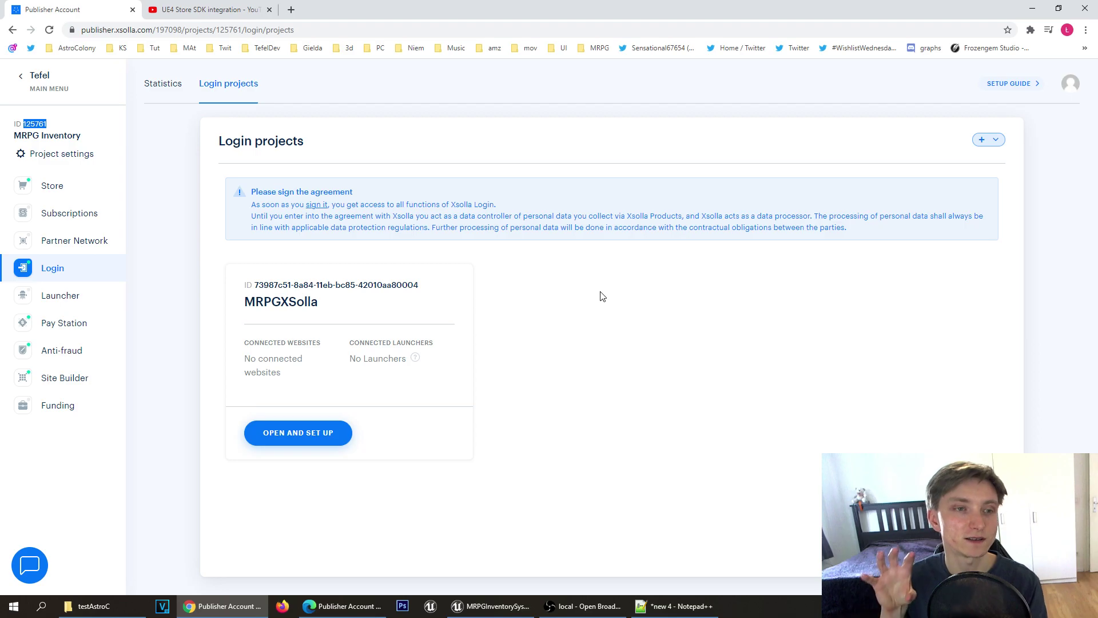
# Step: Start a standard Login project, discard it, and select the MRPGXSolla login project's ID
pyautogui.click(987, 141)
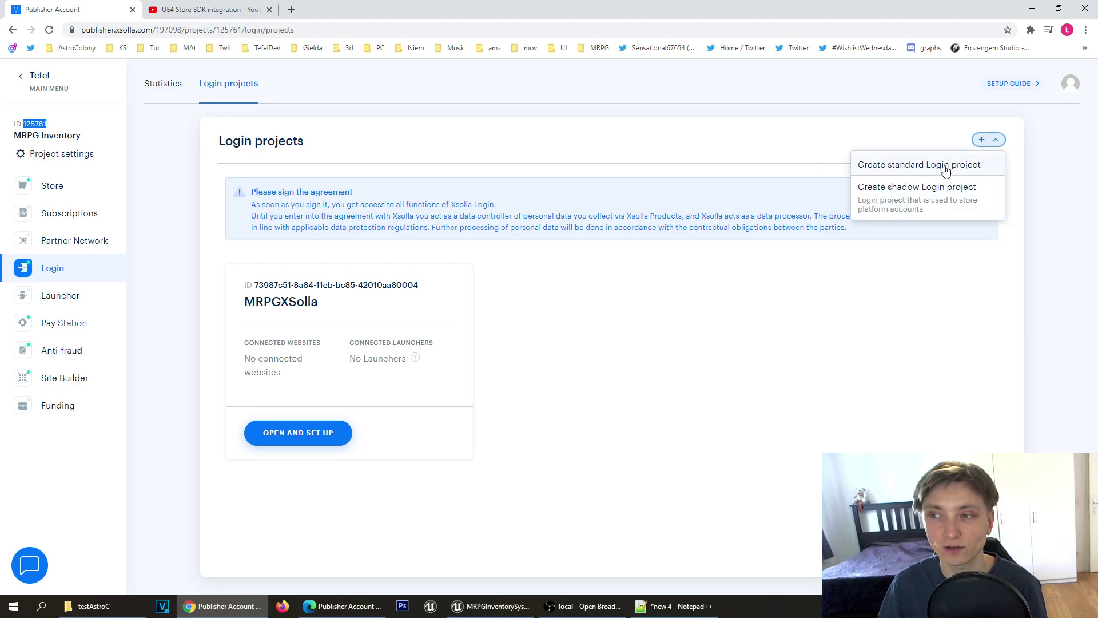
pyautogui.click(944, 166)
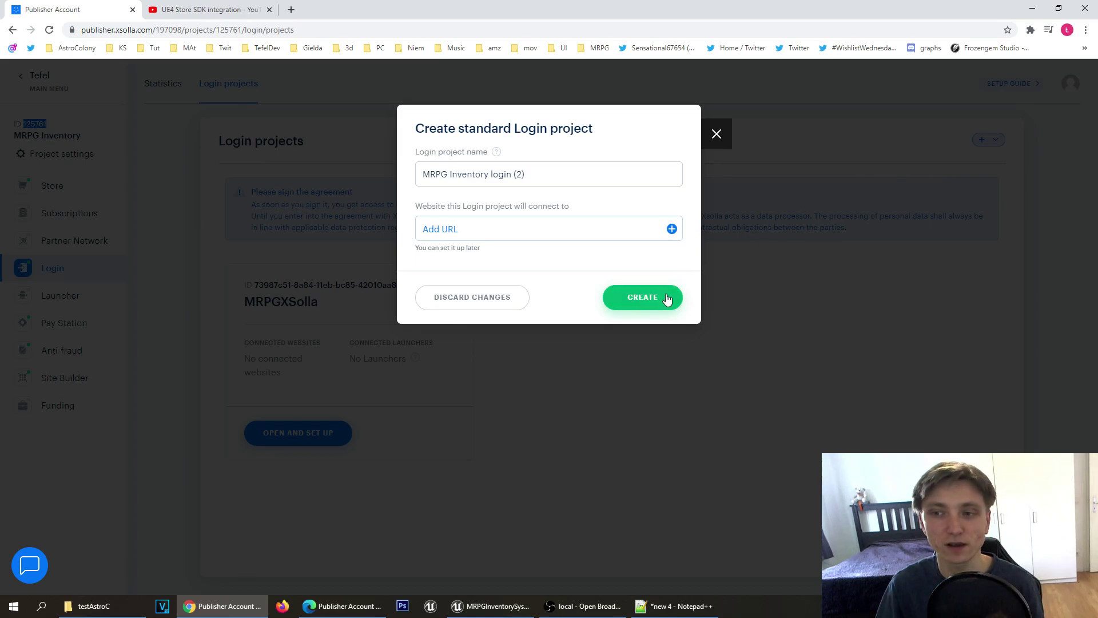
pyautogui.click(514, 317)
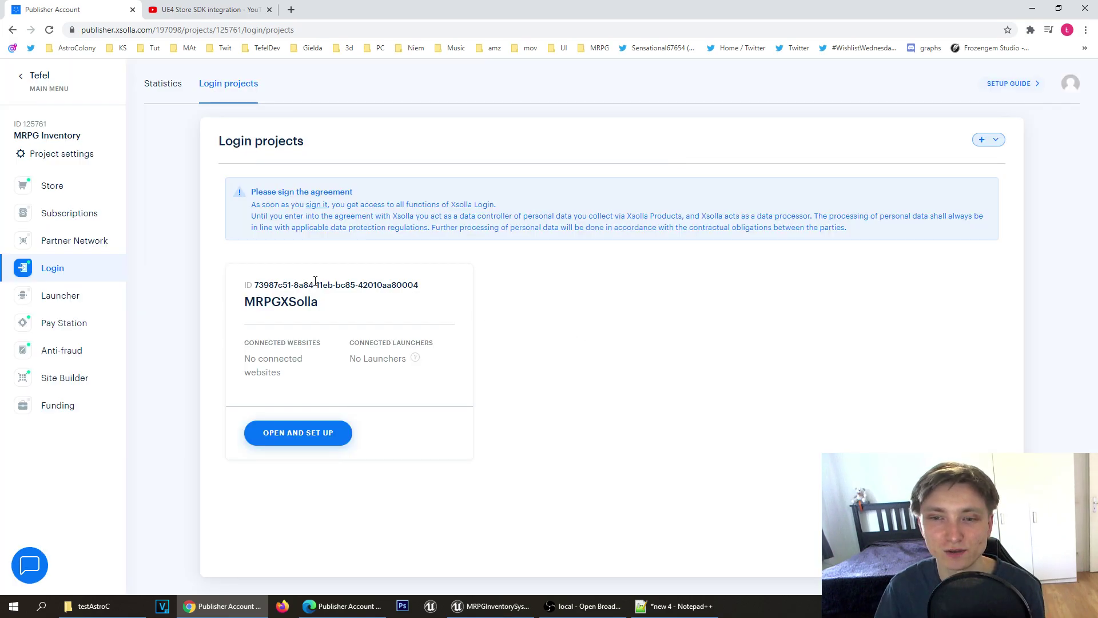
pyautogui.moveTo(243, 284); pyautogui.dragTo(426, 291)
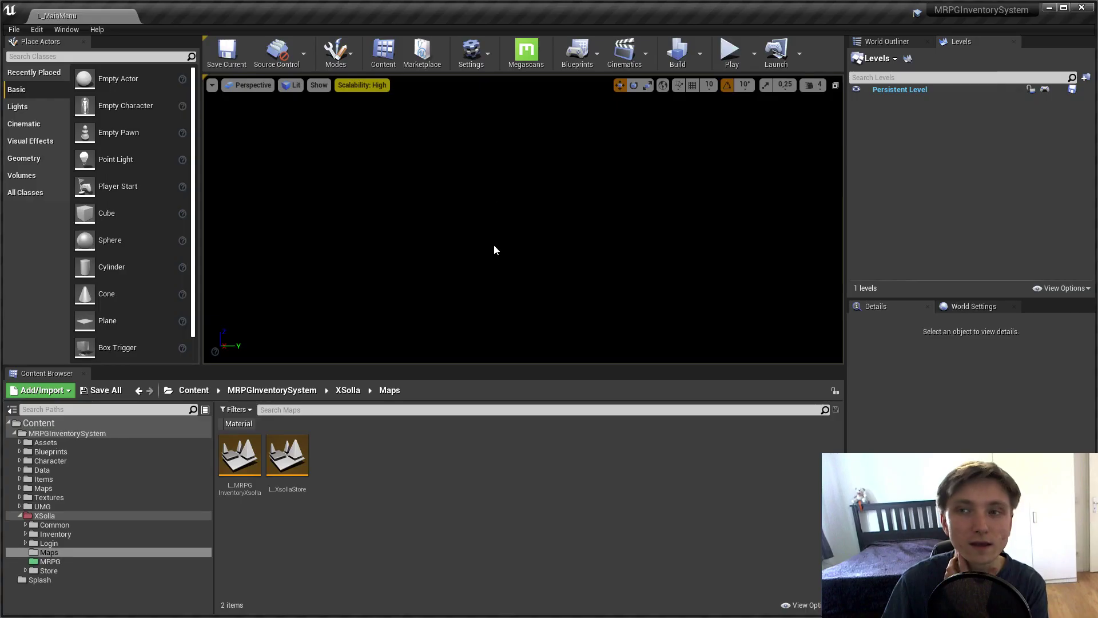
# Step: Review the Xsolla Inventory and Xsolla Login plugin settings (Project ID 125761) in Project Settings, then close it
pyautogui.click(471, 50)
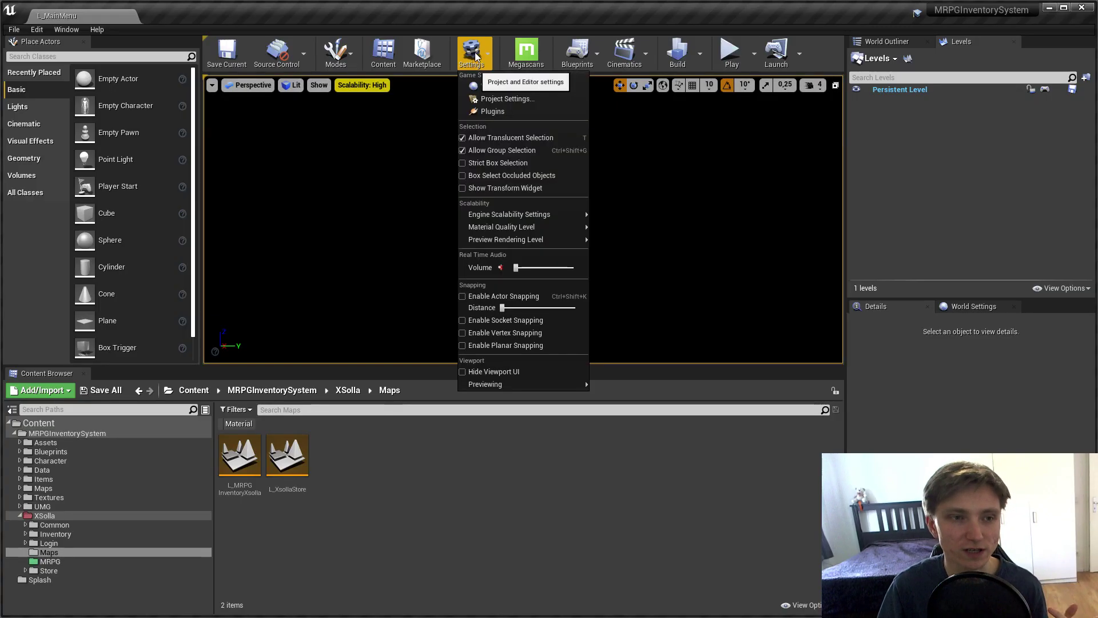
pyautogui.click(496, 100)
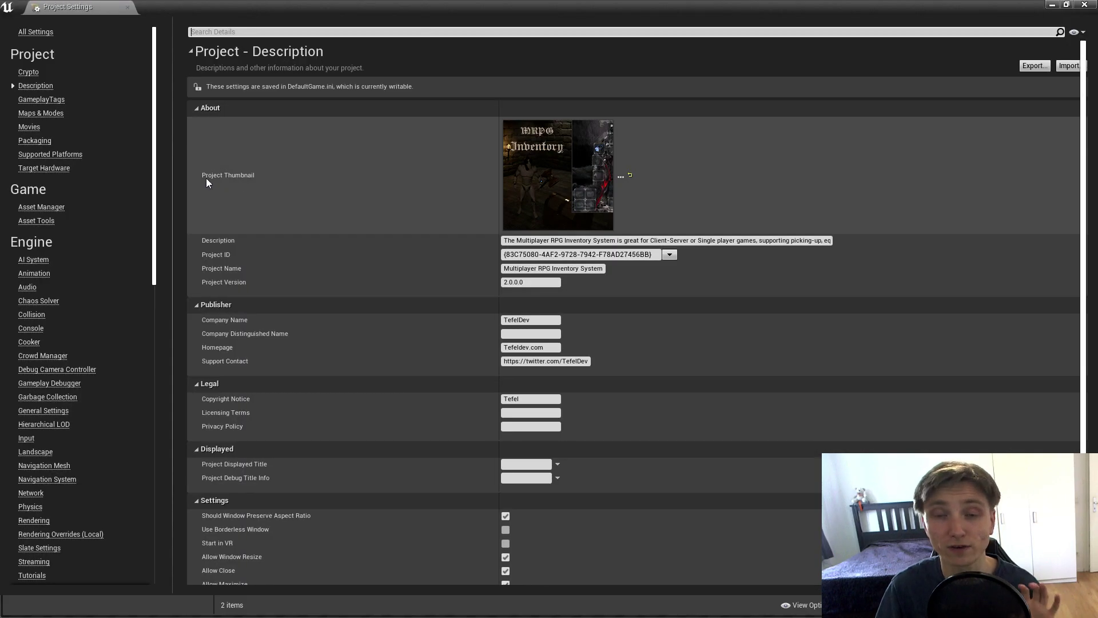
pyautogui.scroll(-20, 129, 337)
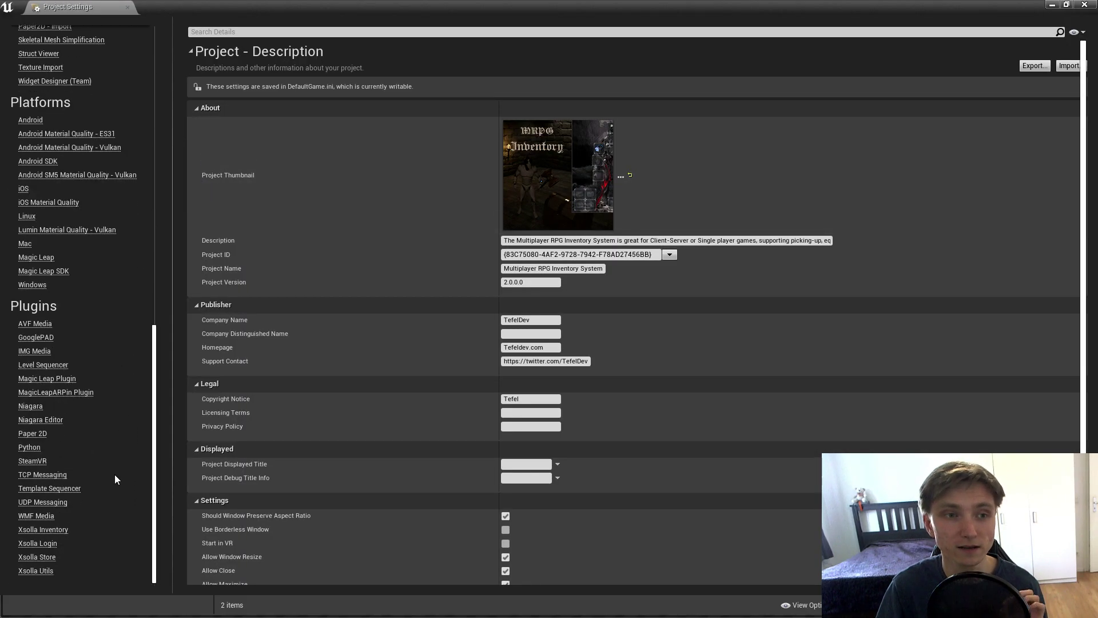
pyautogui.click(39, 531)
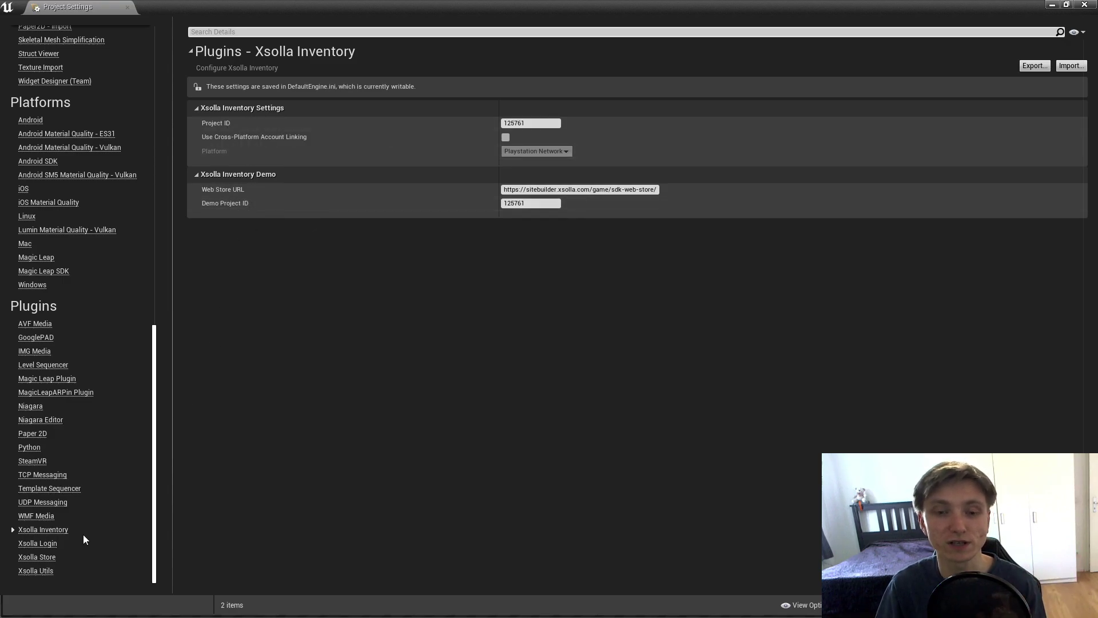
pyautogui.click(38, 543)
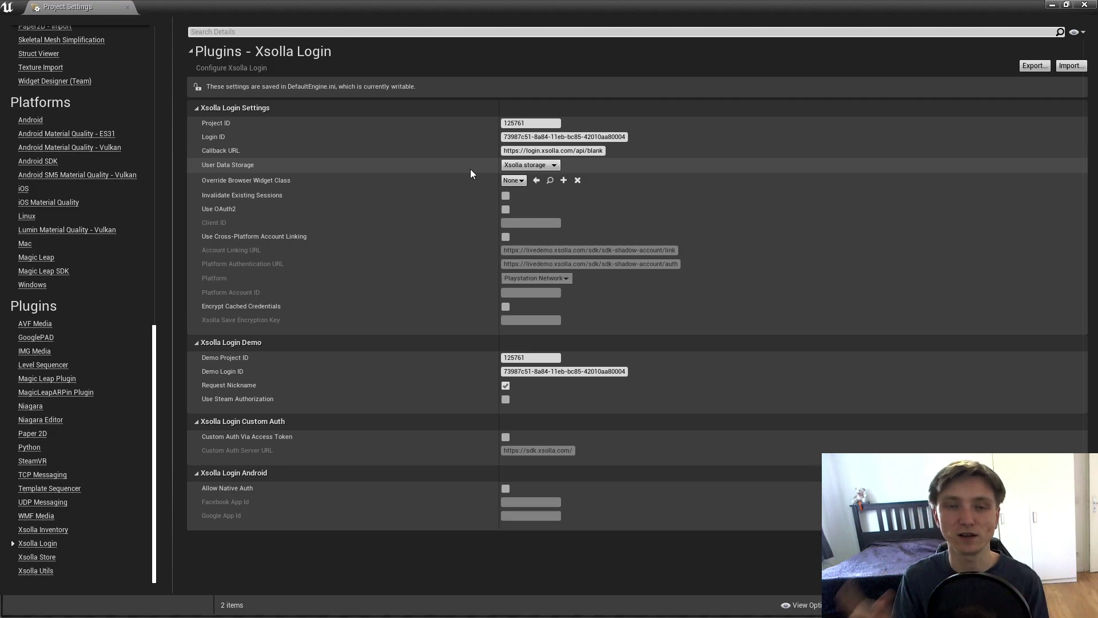
pyautogui.click(1083, 5)
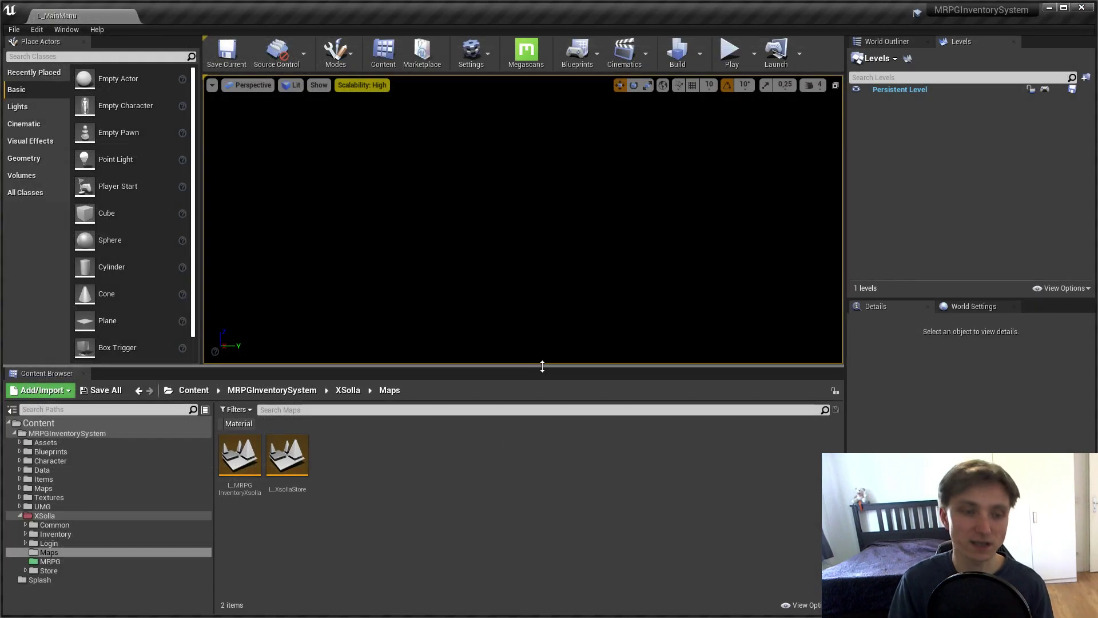
# Step: Open the XsollaGameMode blueprint via Ctrl+P 'xsolla game' and inspect the MRPG LoginID string value
pyautogui.hotkey('ctrl', 'p')
pyautogui.write('xsolla gam')
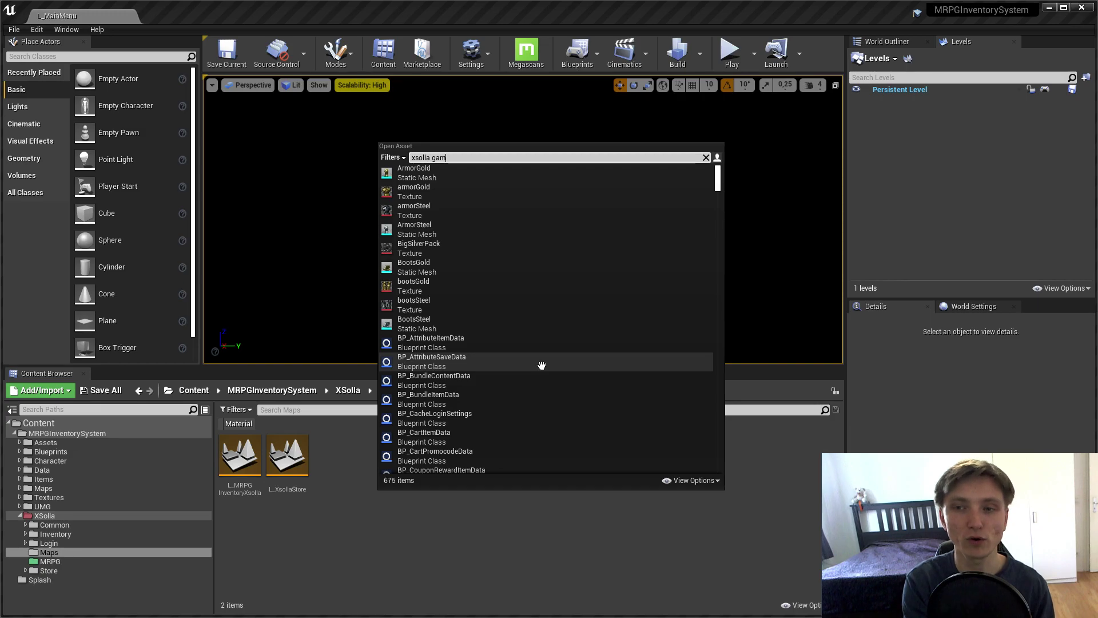
pyautogui.write('e')
pyautogui.press('Return')
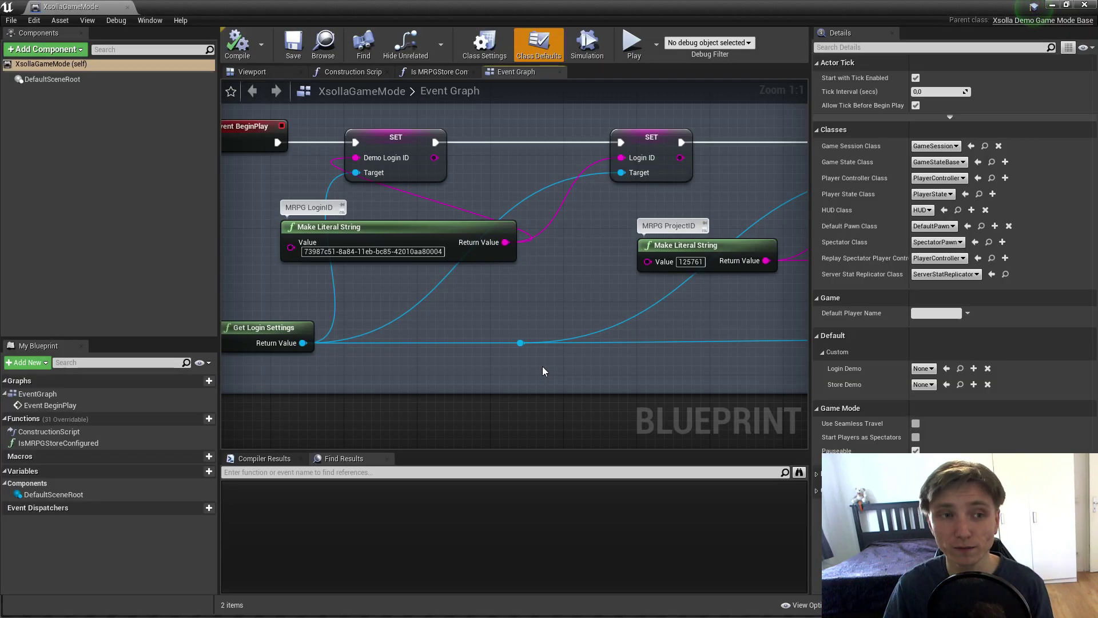
pyautogui.scroll(-2, 554, 313)
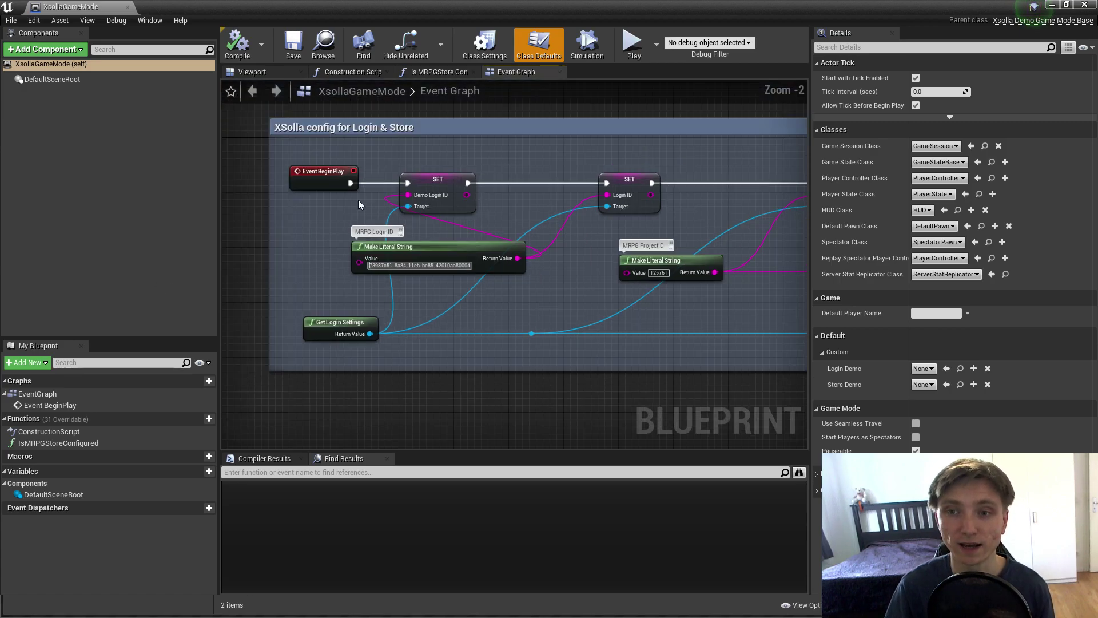
pyautogui.moveTo(345, 207); pyautogui.dragTo(382, 256)
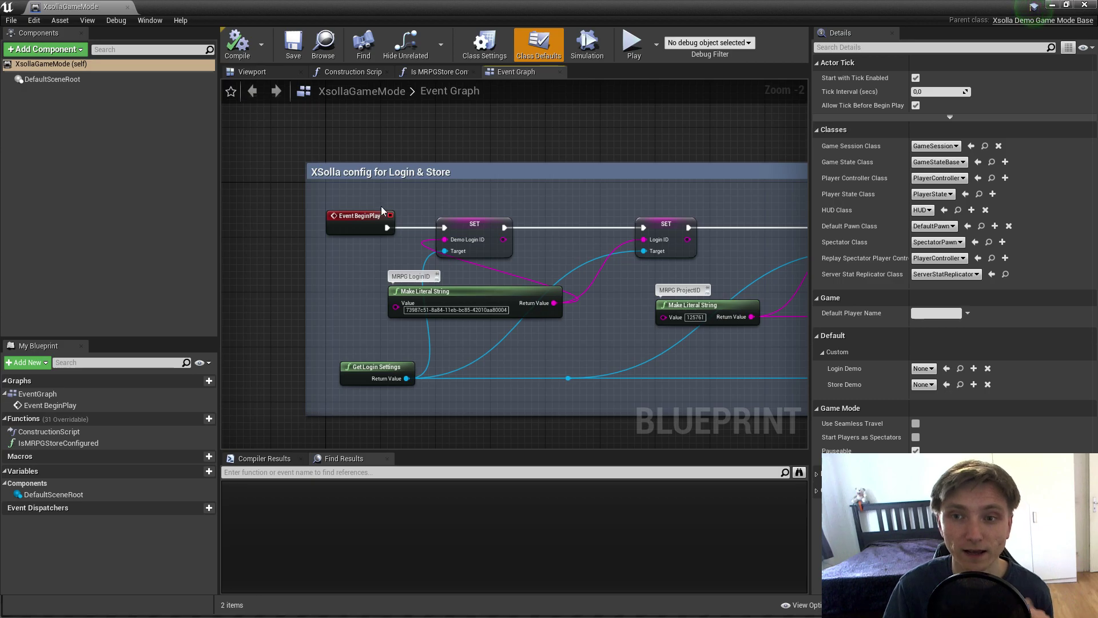
pyautogui.scroll(2, 372, 229)
pyautogui.moveTo(403, 316); pyautogui.dragTo(432, 272)
pyautogui.click(343, 250)
pyautogui.click(431, 272)
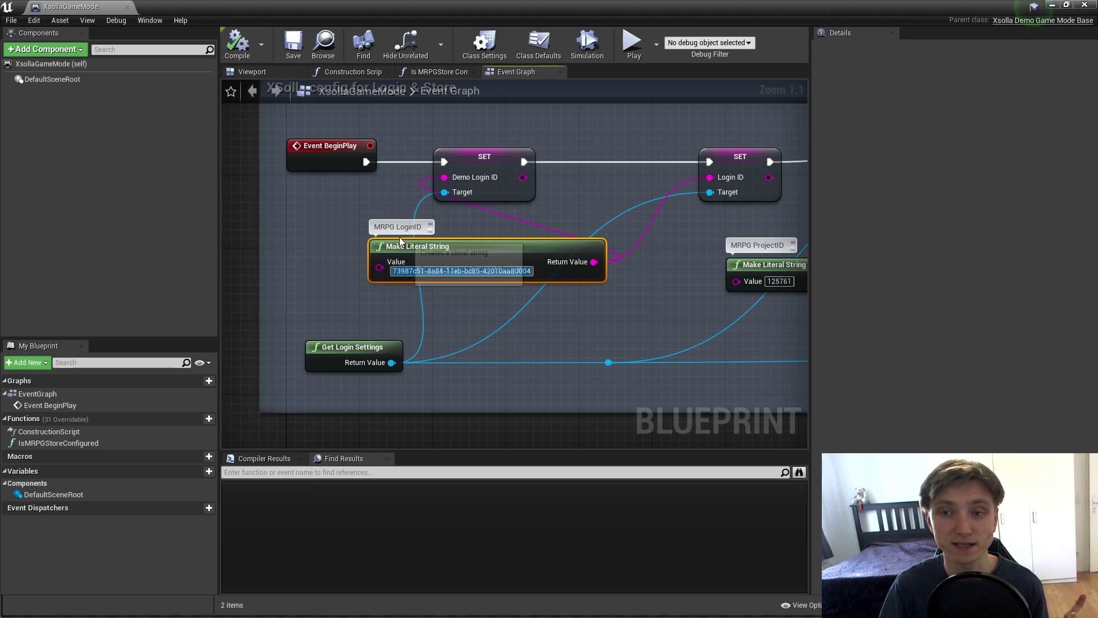
# Step: Inspect the Get Login Settings node and the MRPG ProjectID literal set to 125761
pyautogui.moveTo(600, 230); pyautogui.dragTo(521, 221)
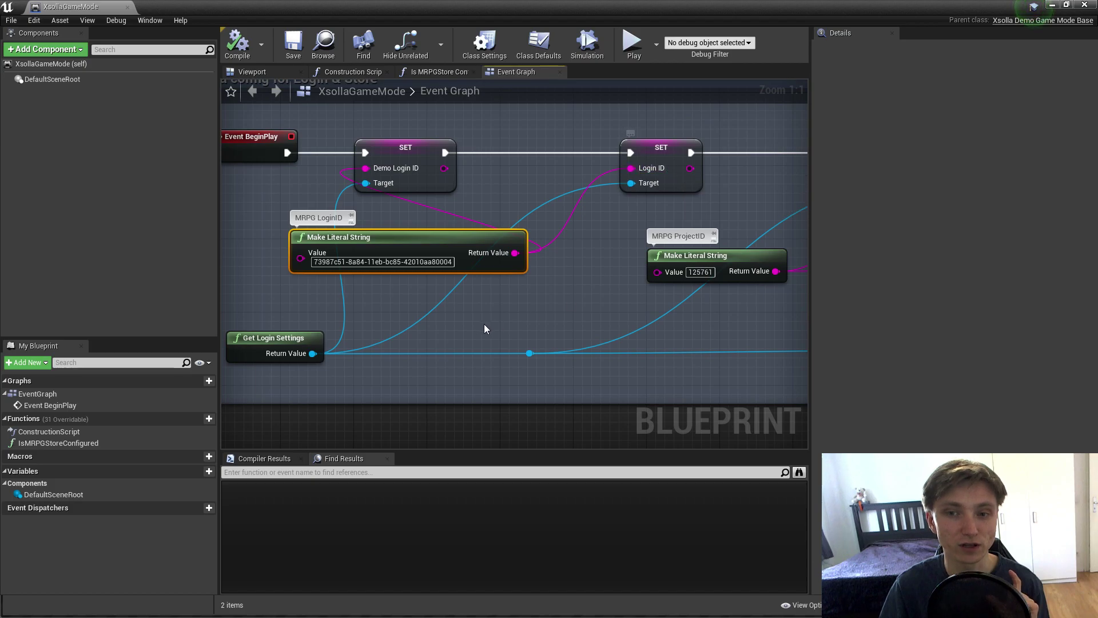
pyautogui.click(288, 343)
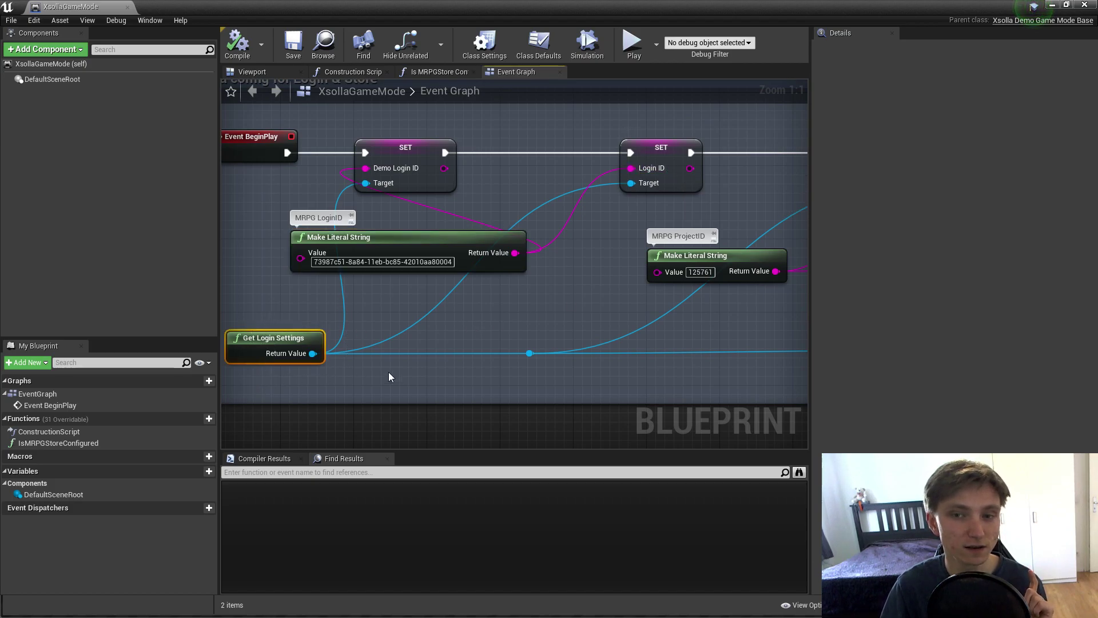
pyautogui.moveTo(645, 330); pyautogui.dragTo(287, 296)
pyautogui.click(329, 221)
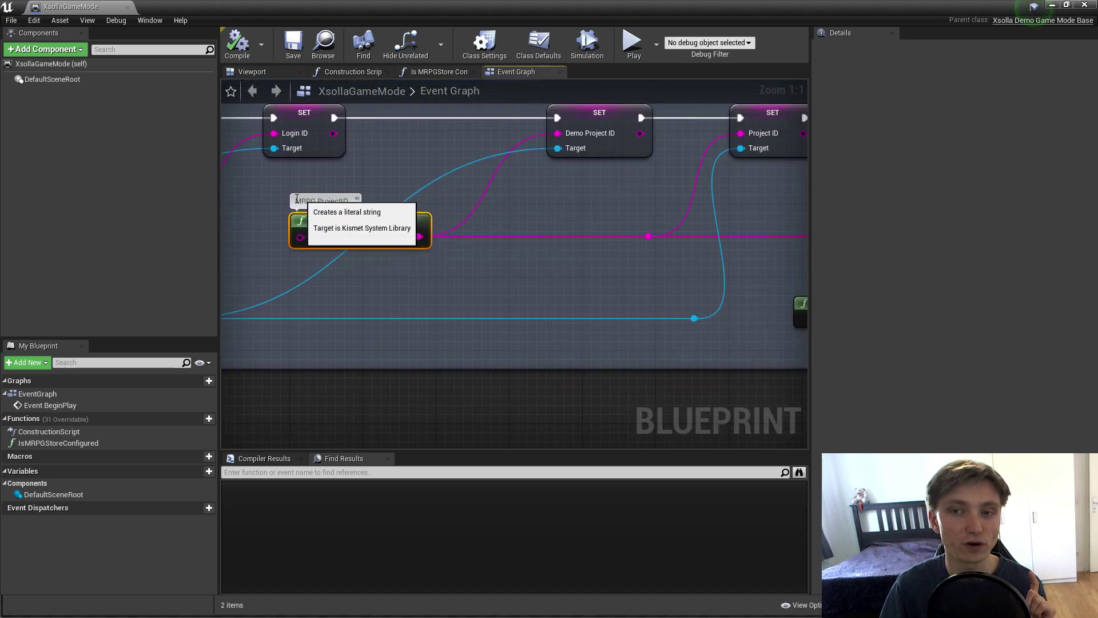
pyautogui.click(342, 237)
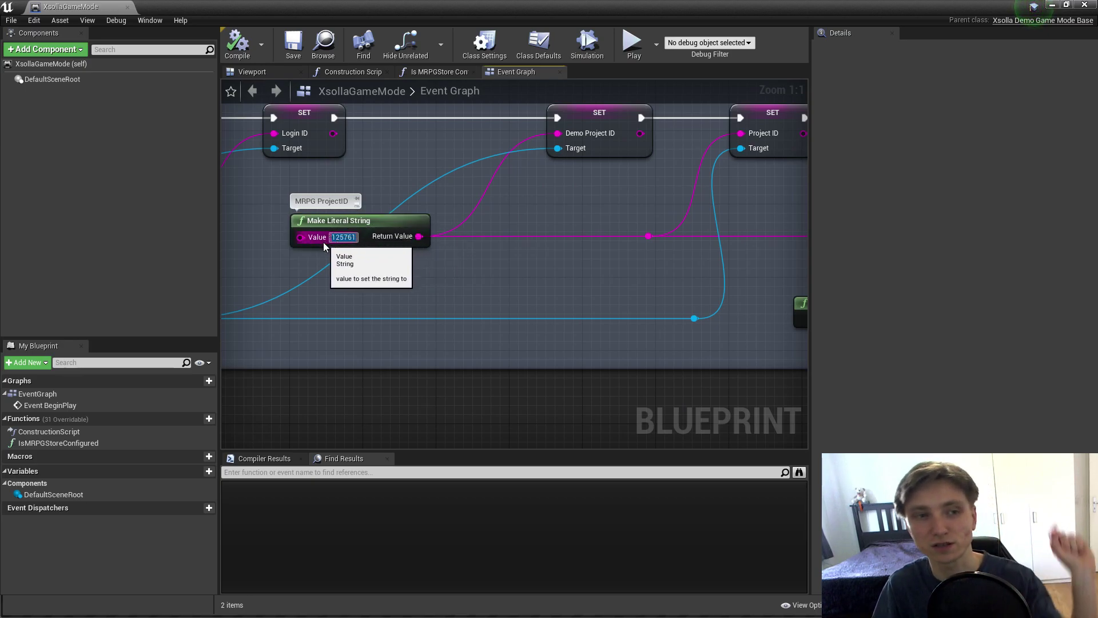
pyautogui.moveTo(426, 239); pyautogui.dragTo(385, 275)
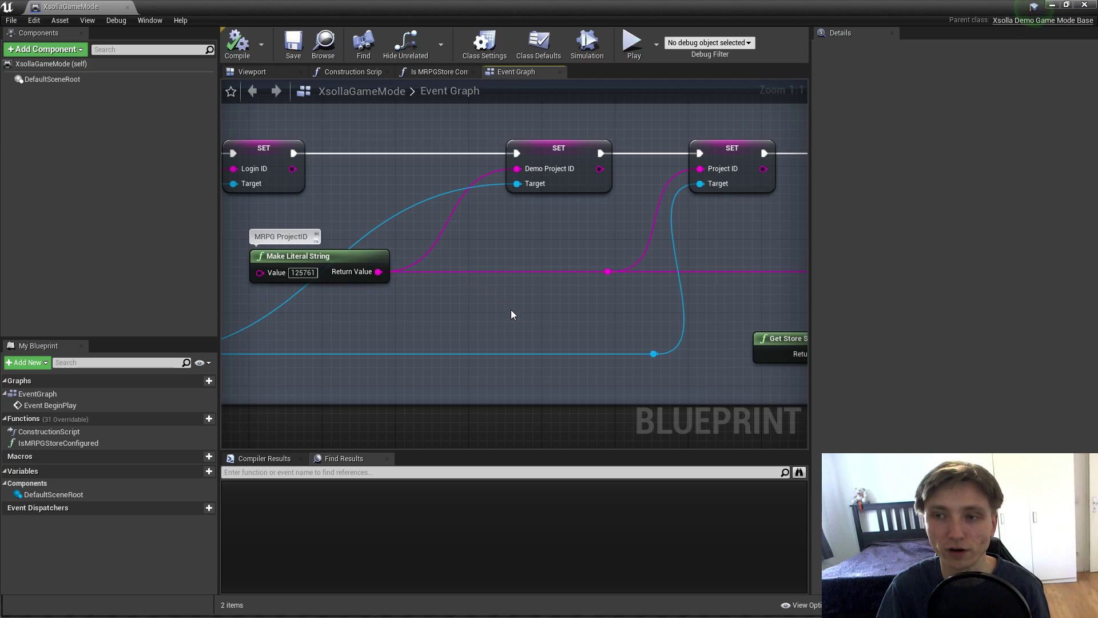
pyautogui.click(374, 279)
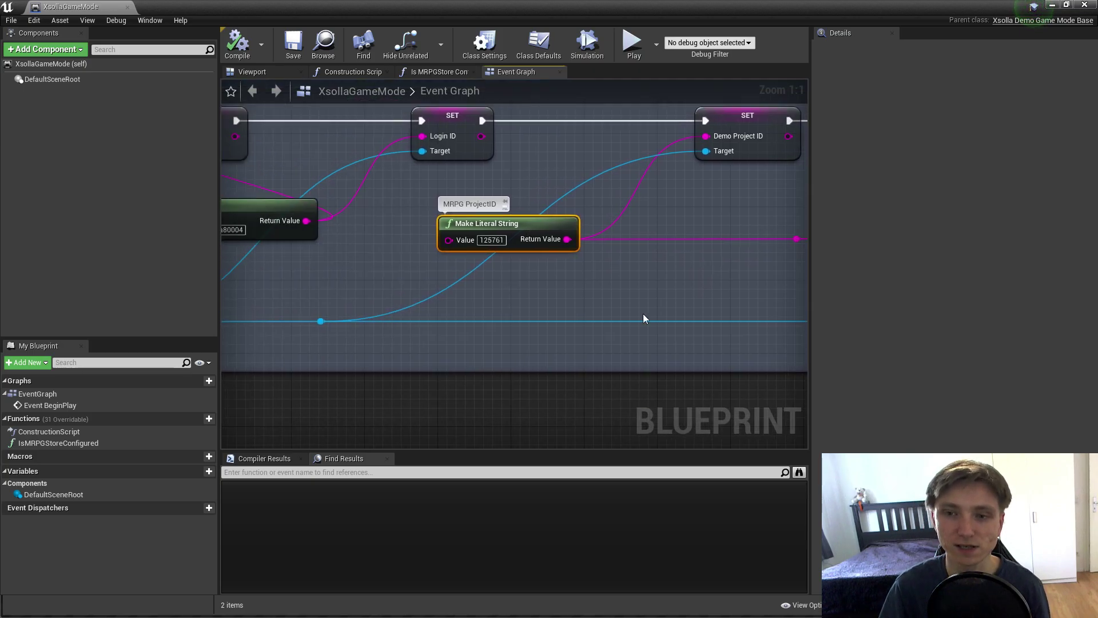
# Step: Look over the later SET nodes for the store and inventory settings in the Event Graph
pyautogui.moveTo(643, 318); pyautogui.dragTo(446, 306)
pyautogui.moveTo(711, 215); pyautogui.dragTo(331, 223)
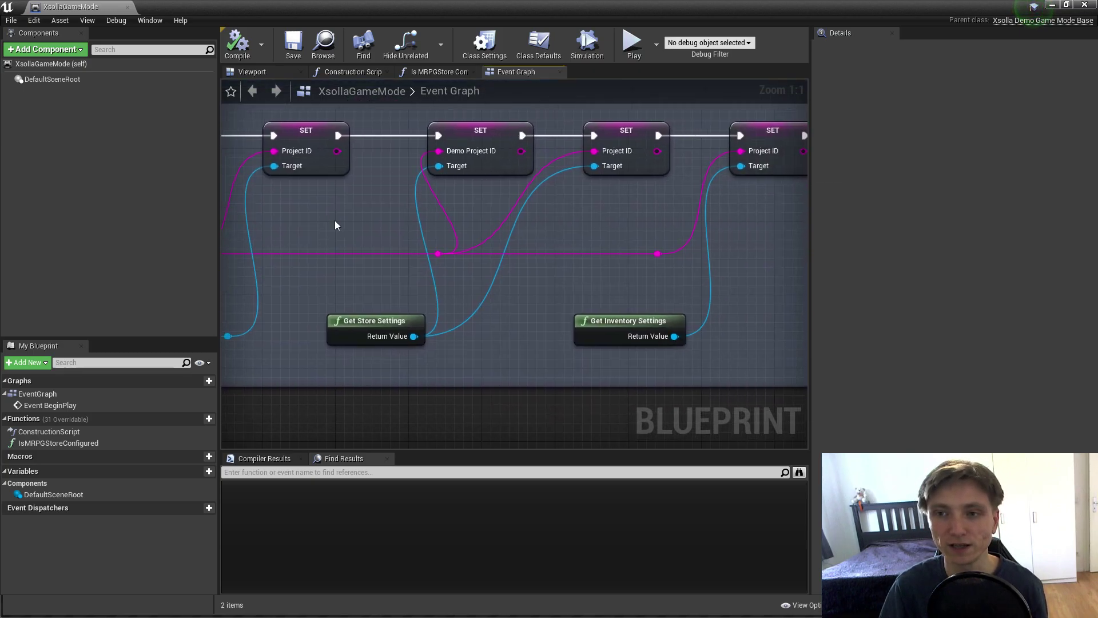
pyautogui.moveTo(330, 268); pyautogui.dragTo(695, 375)
pyautogui.click(551, 376)
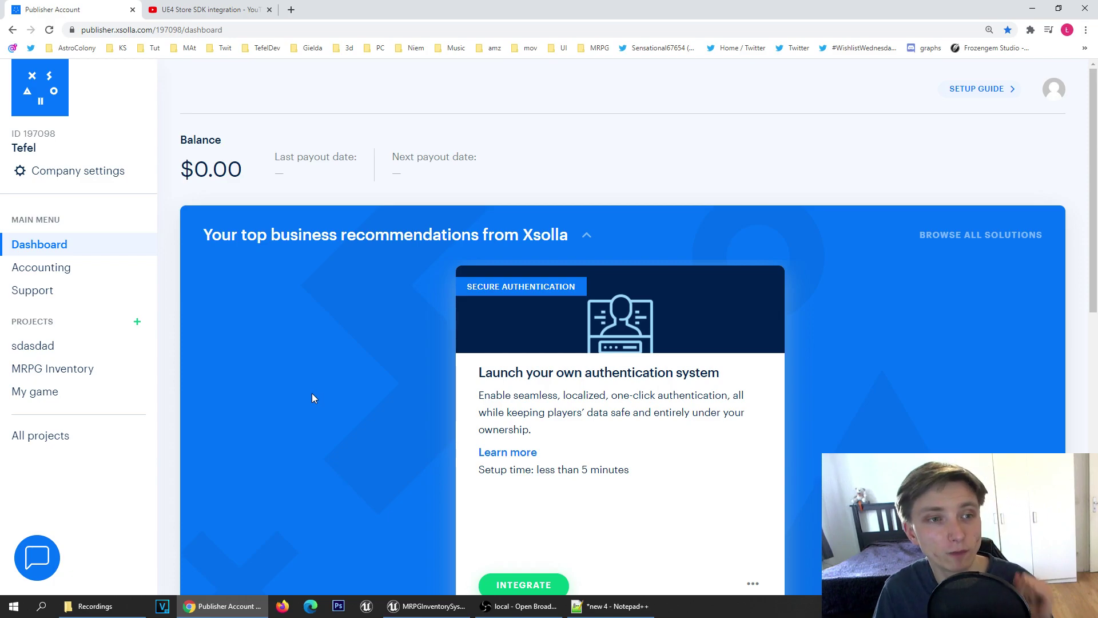
# Step: Open MRPG Inventory's Store modules and configure Virtual Currency, showing MRPGCoin at $0.10
pyautogui.click(52, 371)
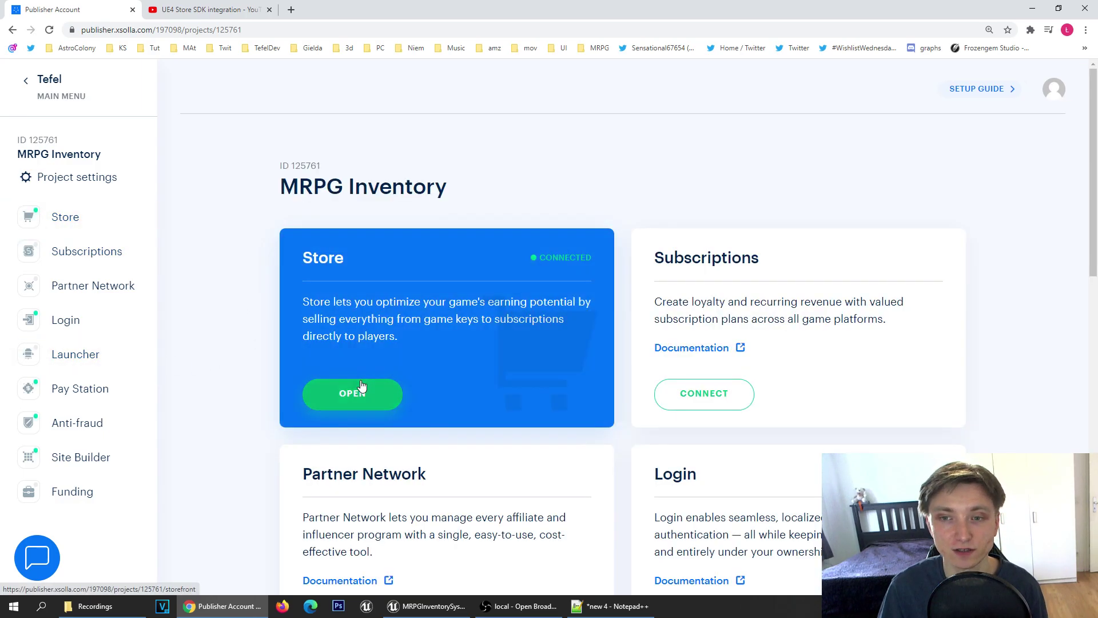
pyautogui.click(335, 399)
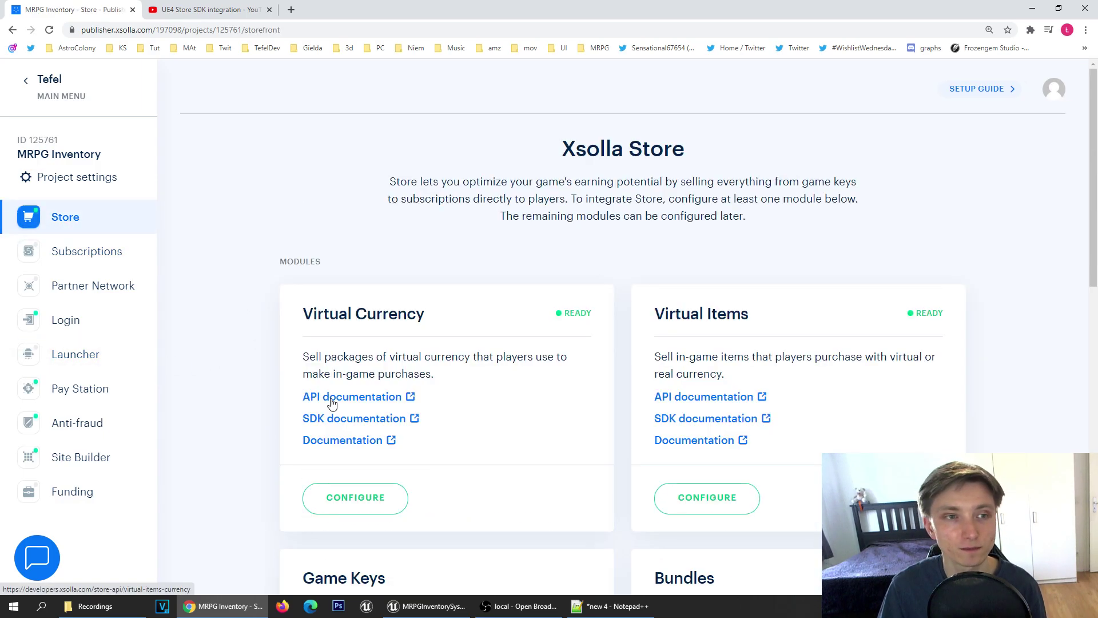
pyautogui.scroll(-1, 472, 329)
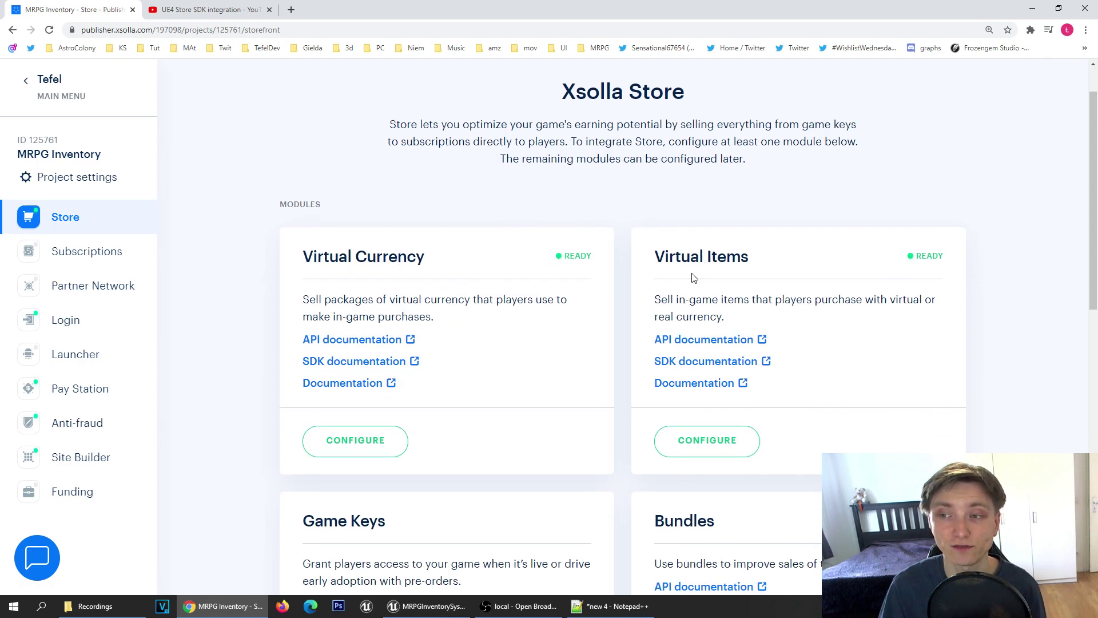
pyautogui.scroll(-7, 691, 278)
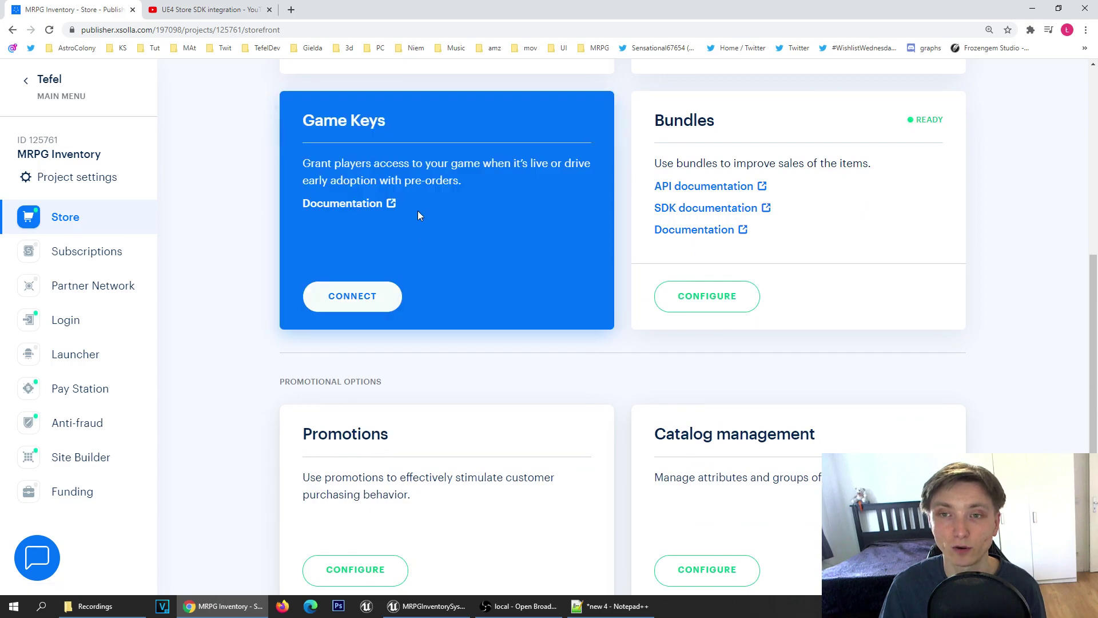
pyautogui.scroll(6, 529, 436)
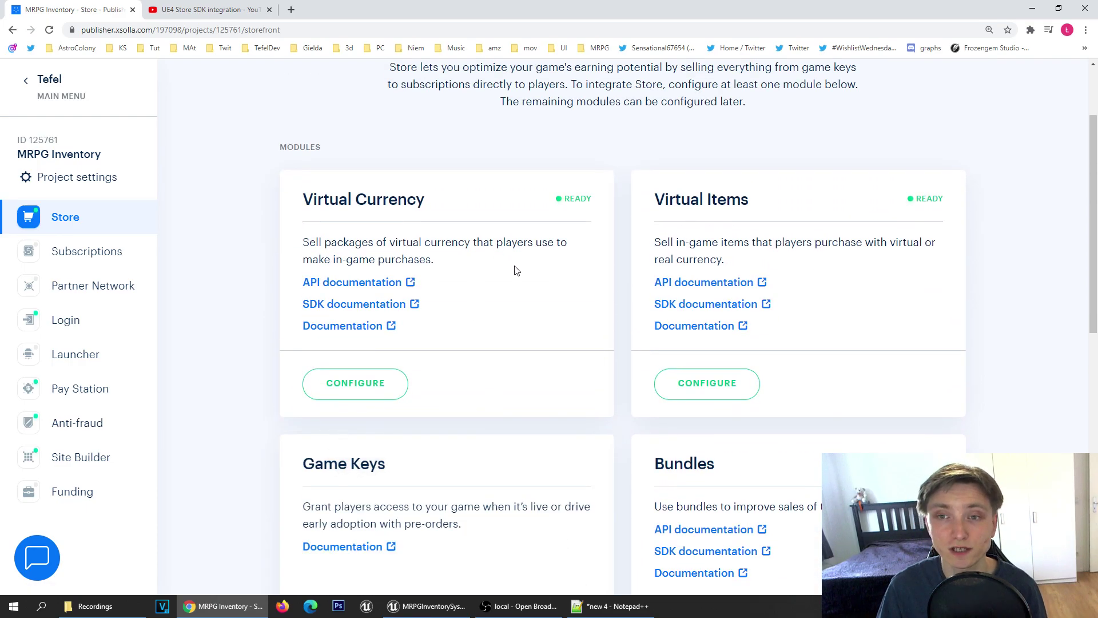
pyautogui.click(352, 393)
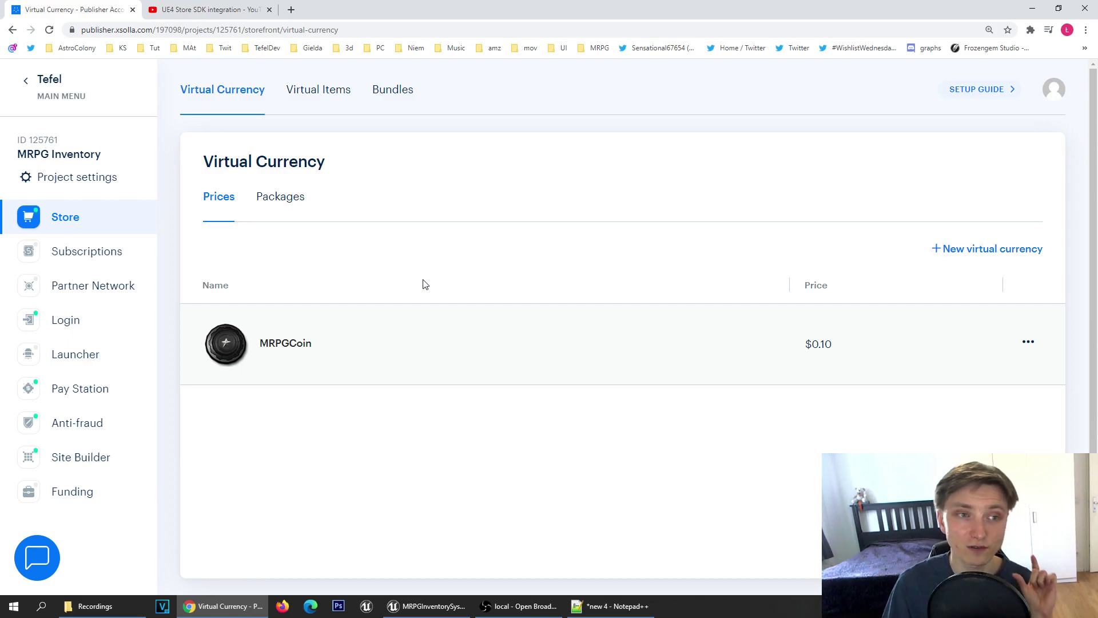
# Step: From the Packages list, start a New package and look over its SKU, name, summary, quantity and price fields
pyautogui.click(290, 203)
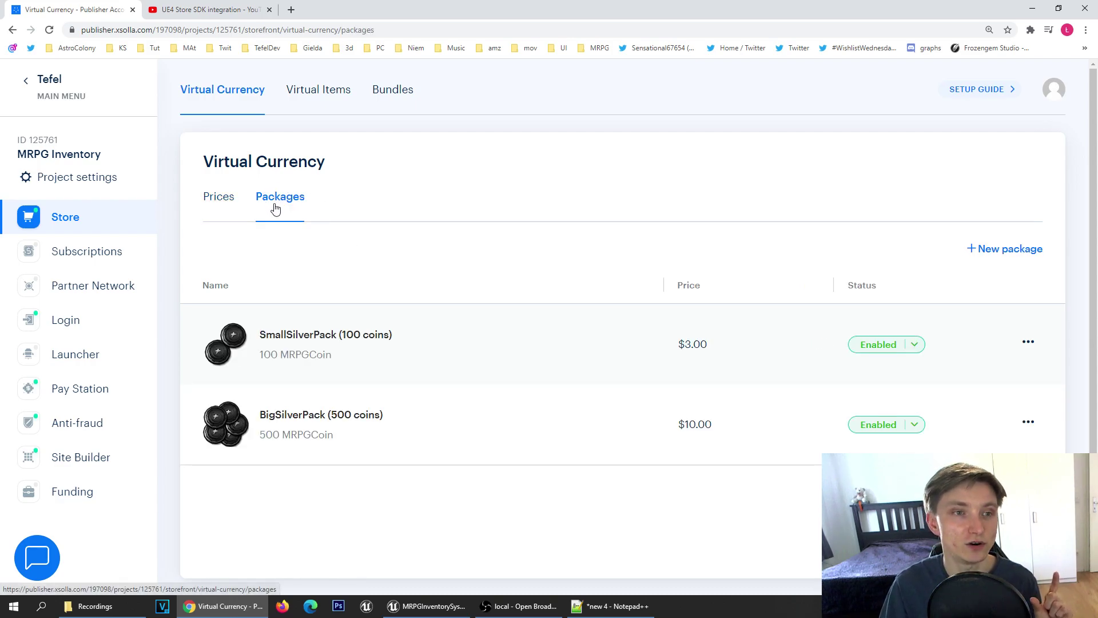
pyautogui.click(981, 252)
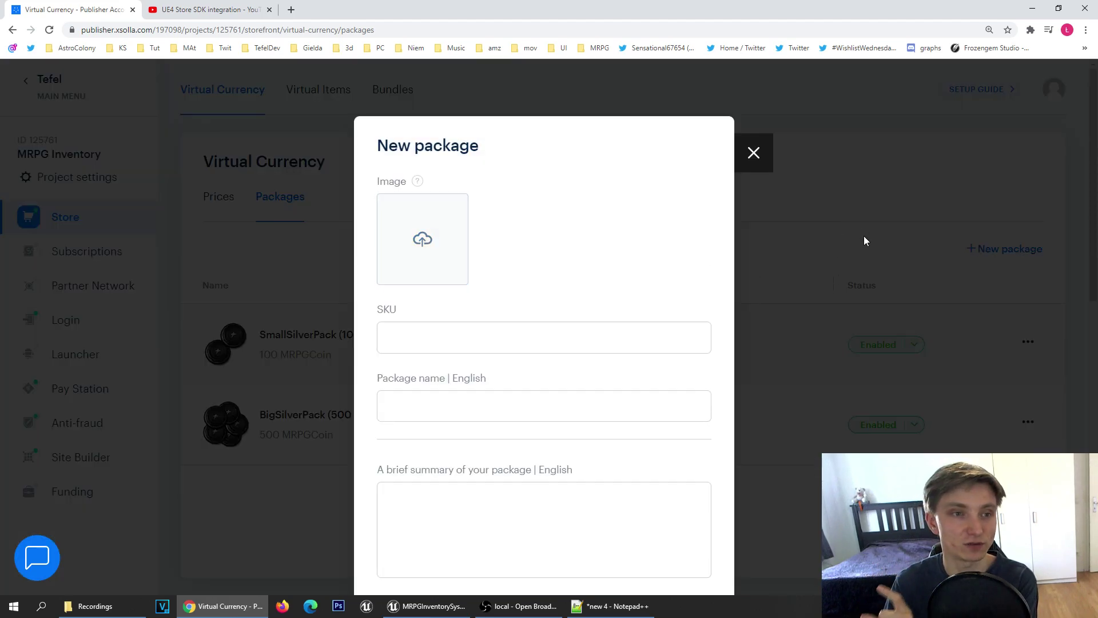
pyautogui.scroll(-1, 401, 189)
pyautogui.click(400, 275)
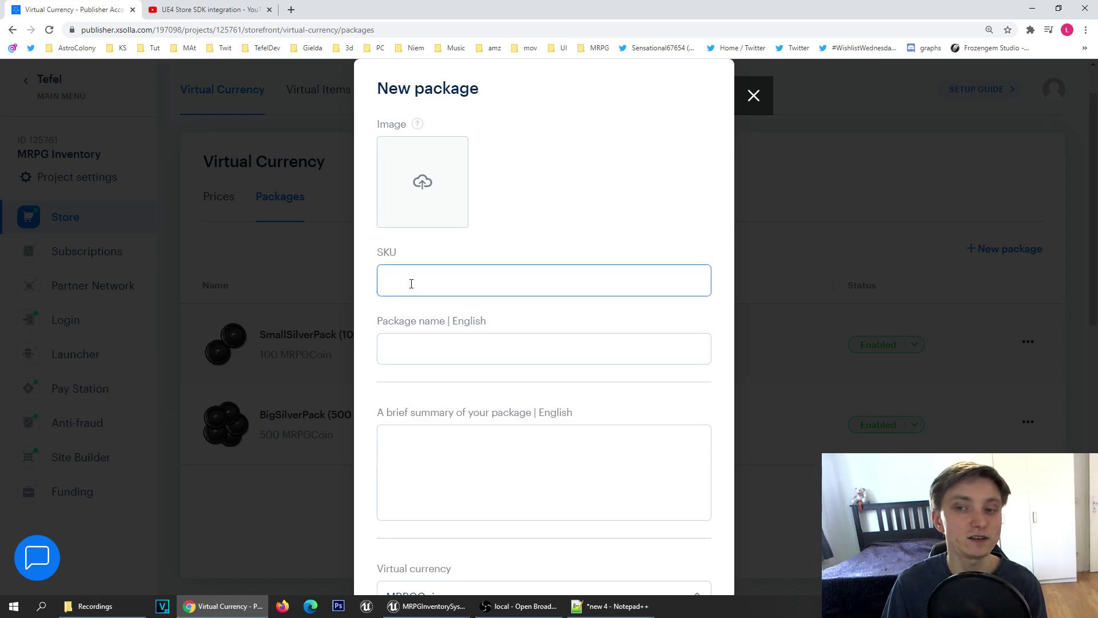
pyautogui.click(411, 283)
pyautogui.click(507, 350)
pyautogui.click(554, 480)
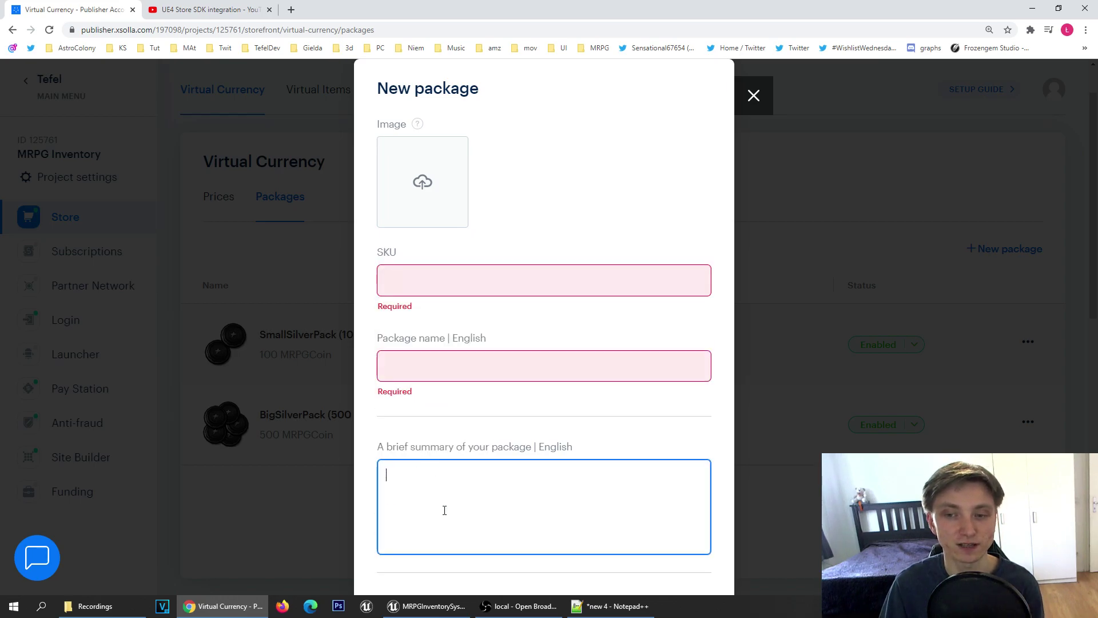
pyautogui.scroll(-7, 711, 137)
pyautogui.click(446, 319)
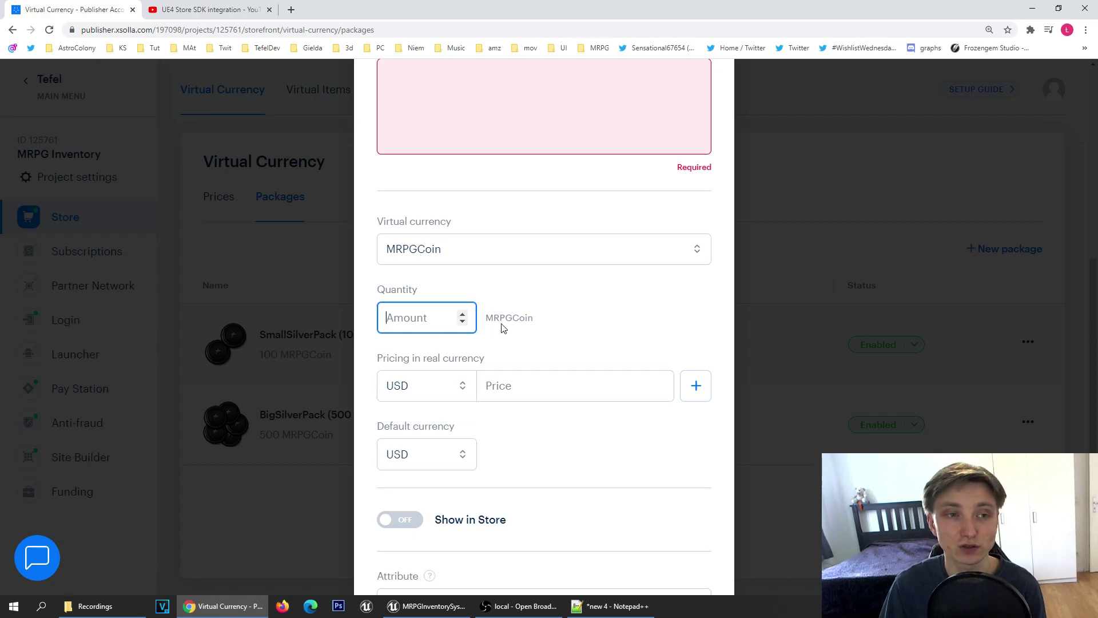
pyautogui.click(510, 386)
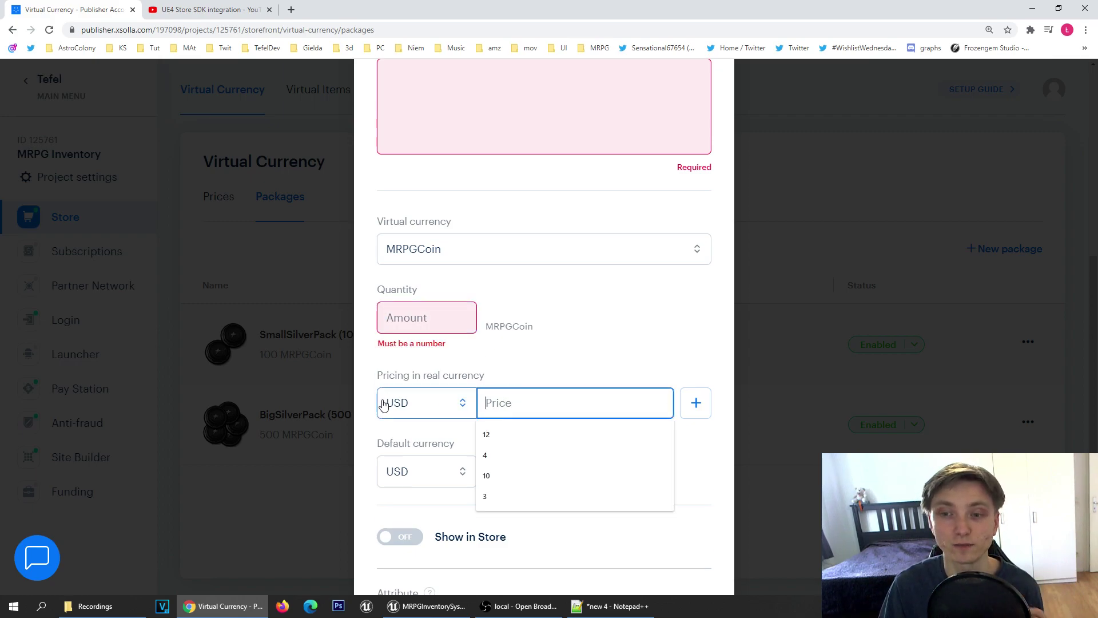
# Step: Check the price currency list, keep USD, and close the new package form without saving
pyautogui.click(412, 410)
pyautogui.click(416, 409)
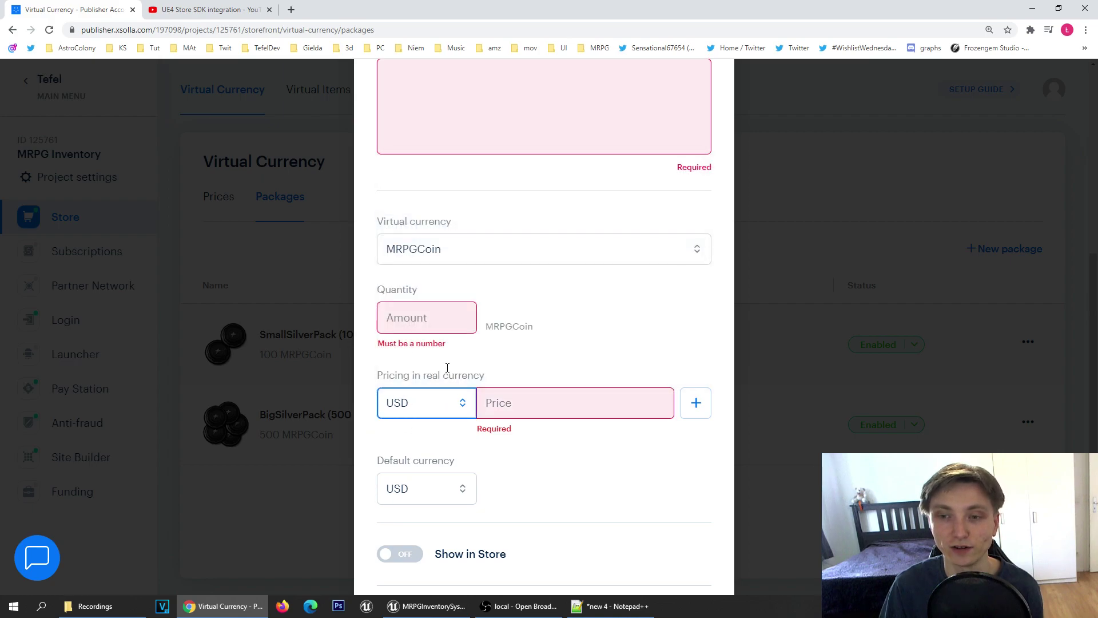
pyautogui.click(411, 421)
pyautogui.scroll(-6, 498, 316)
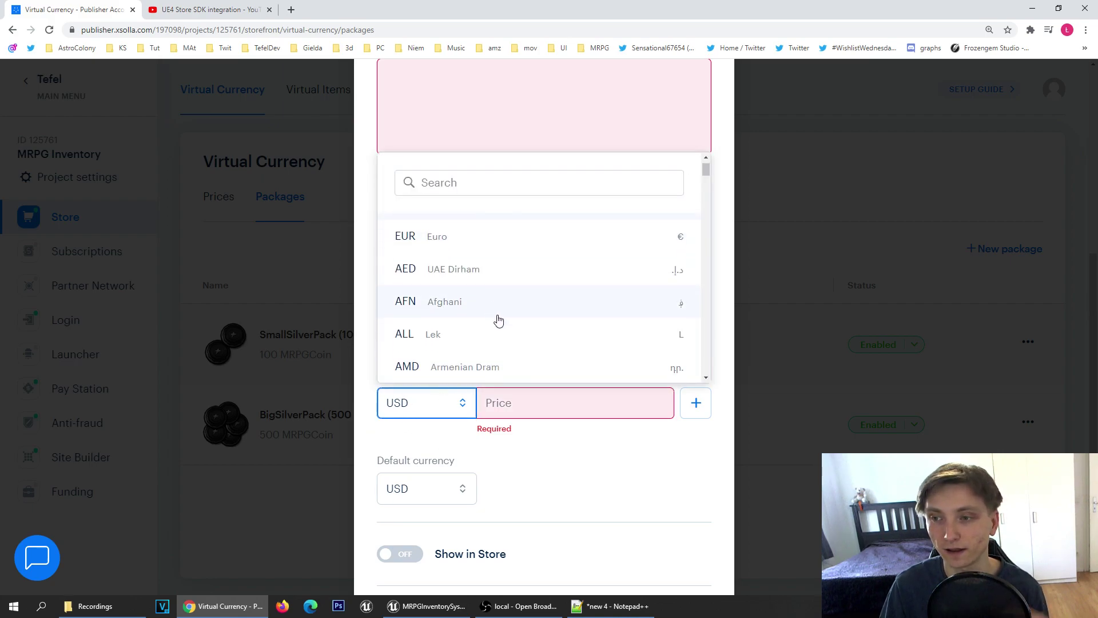
pyautogui.moveTo(705, 187); pyautogui.dragTo(706, 349)
pyautogui.click(581, 475)
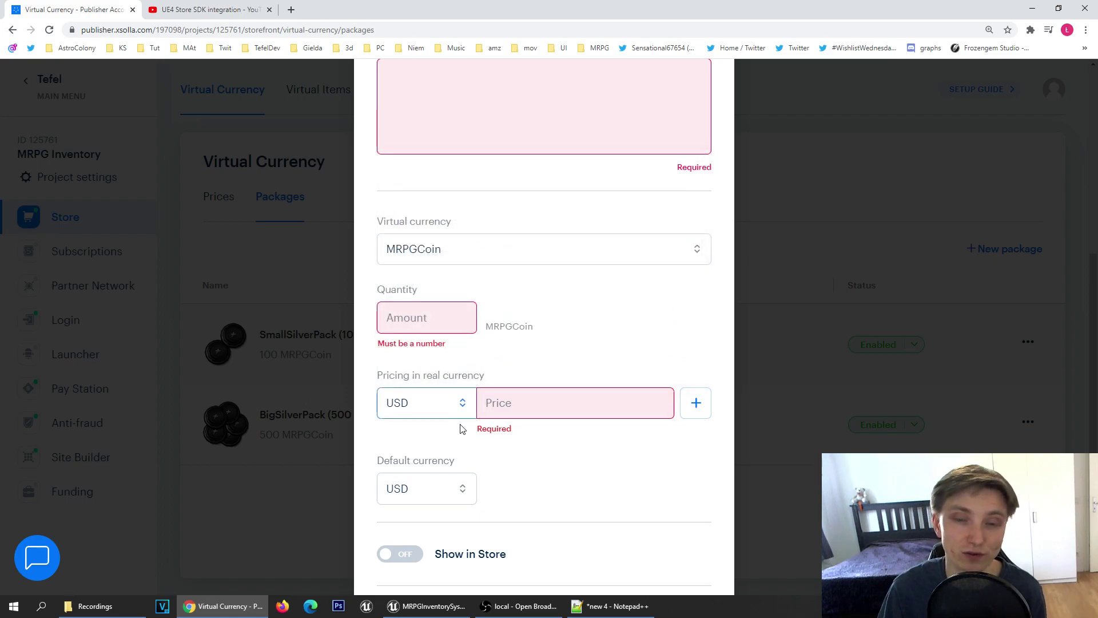
pyautogui.scroll(-2, 461, 429)
pyautogui.scroll(-2, 426, 431)
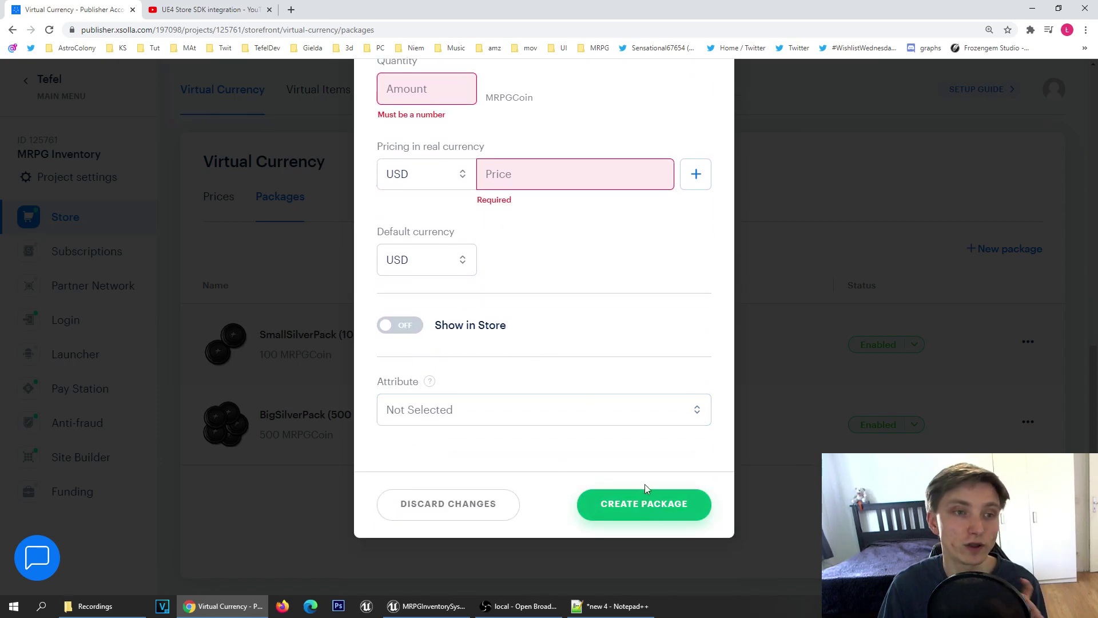
pyautogui.scroll(10, 647, 458)
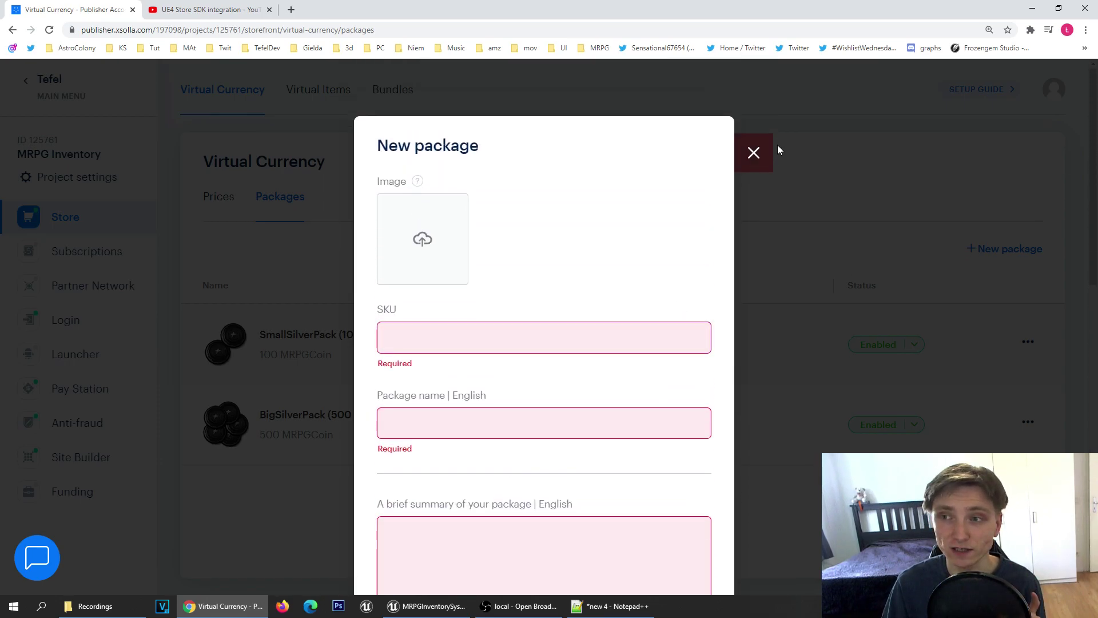
pyautogui.click(766, 154)
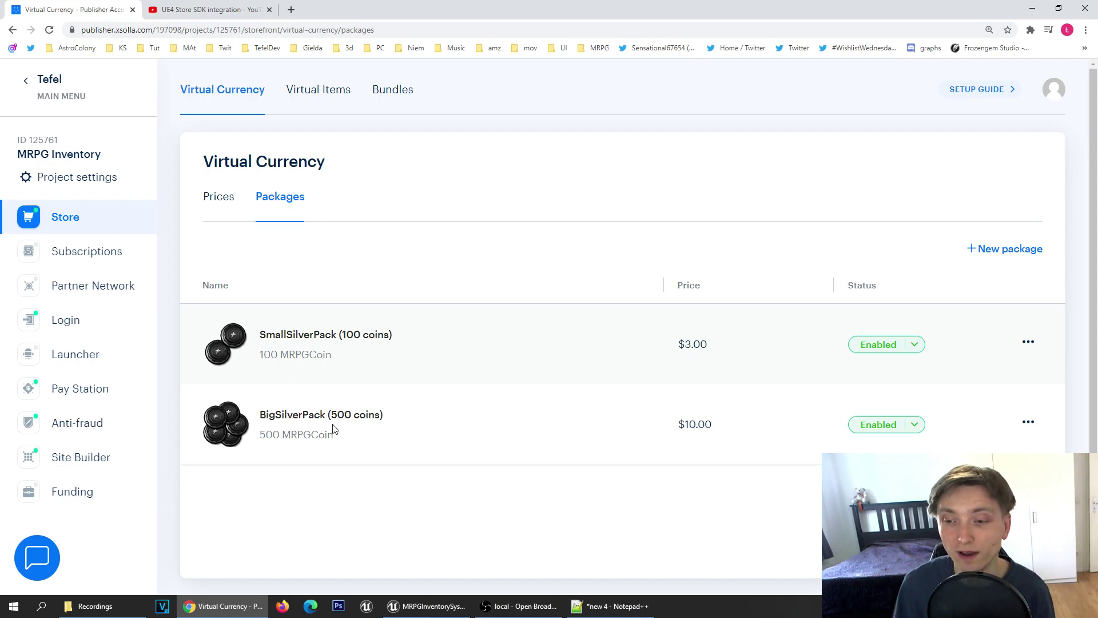
# Step: In the Unreal editor, open the DT_InventoryItems data table via Ctrl+P 'data inve'
pyautogui.click(427, 606)
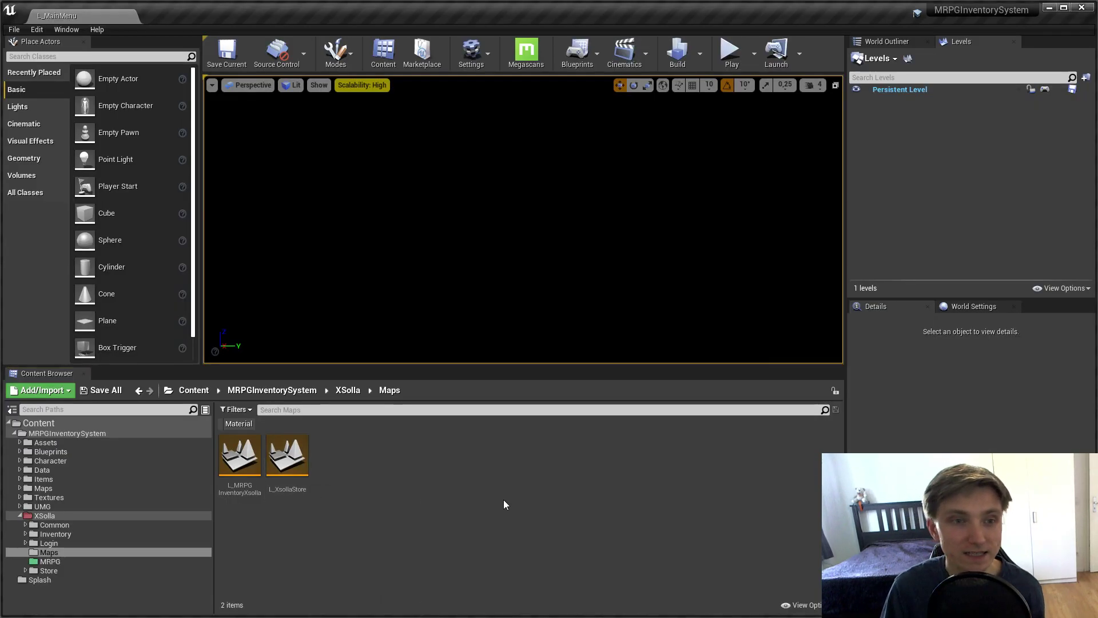
pyautogui.hotkey('ctrl', 'p')
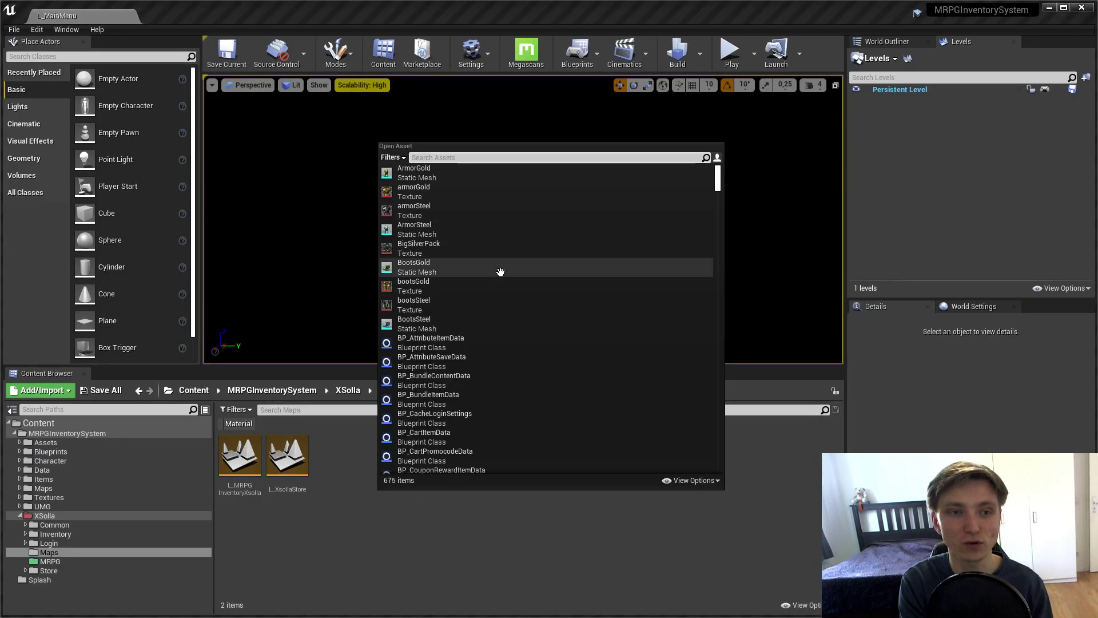
pyautogui.write('data inve')
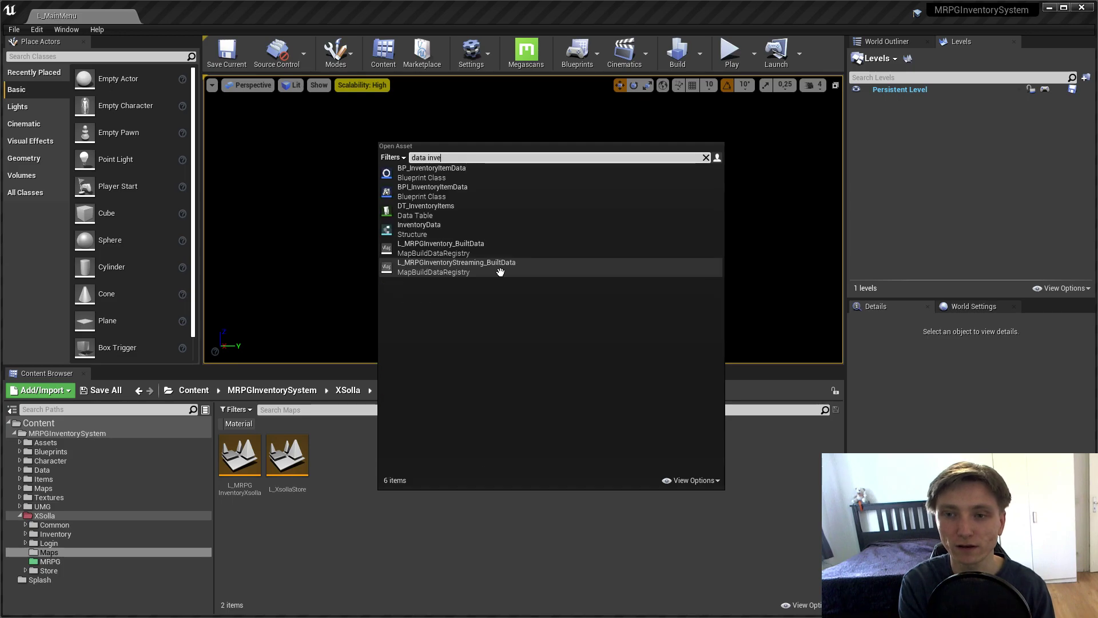
pyautogui.click(458, 213)
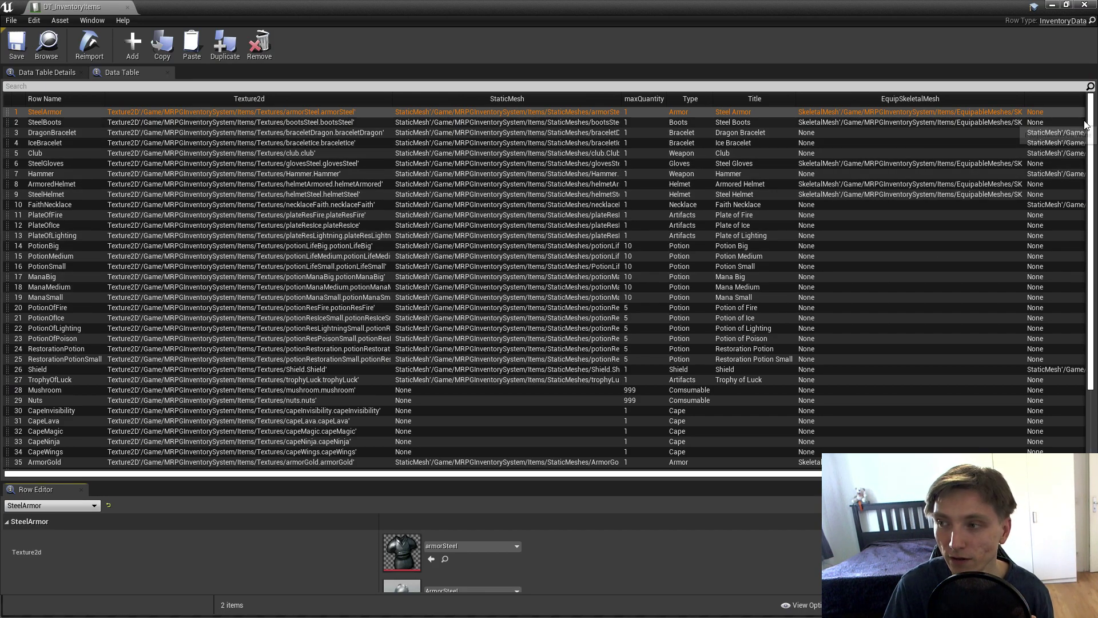
# Step: Inspect the BigSilverPack and SmallSilverPack consumable rows, then minimize the table window
pyautogui.scroll(-5, 1073, 298)
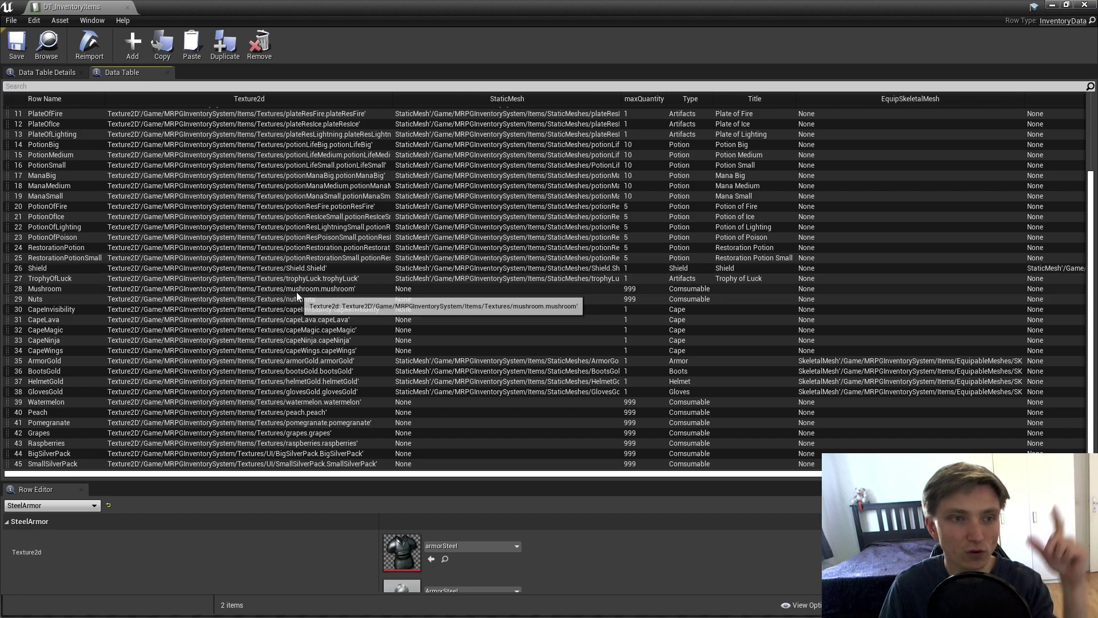
pyautogui.click(55, 454)
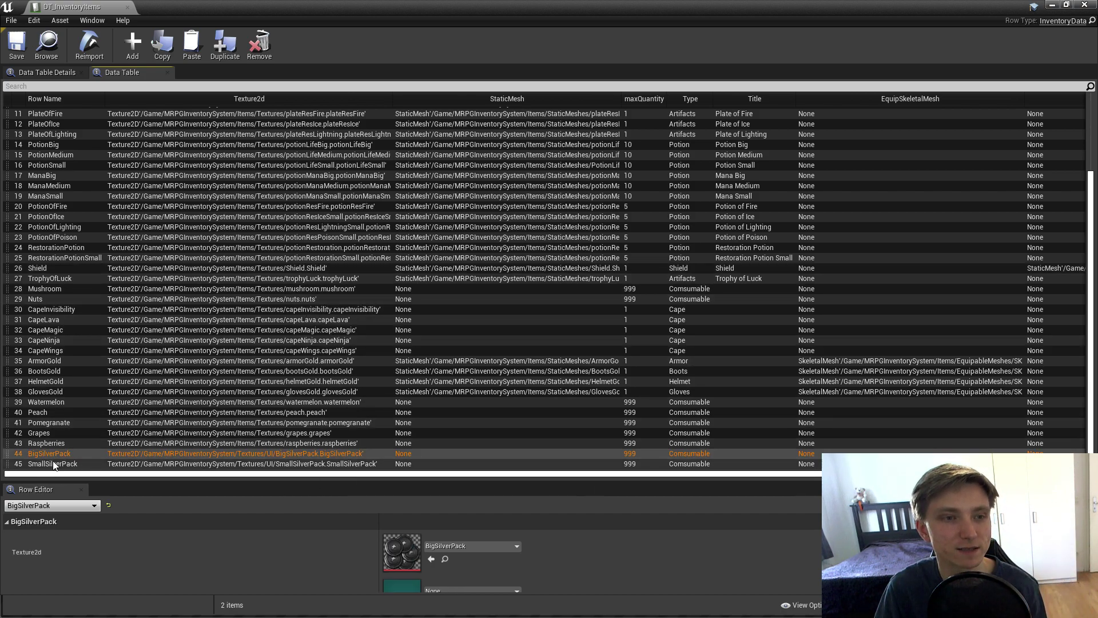
pyautogui.click(57, 464)
pyautogui.click(57, 454)
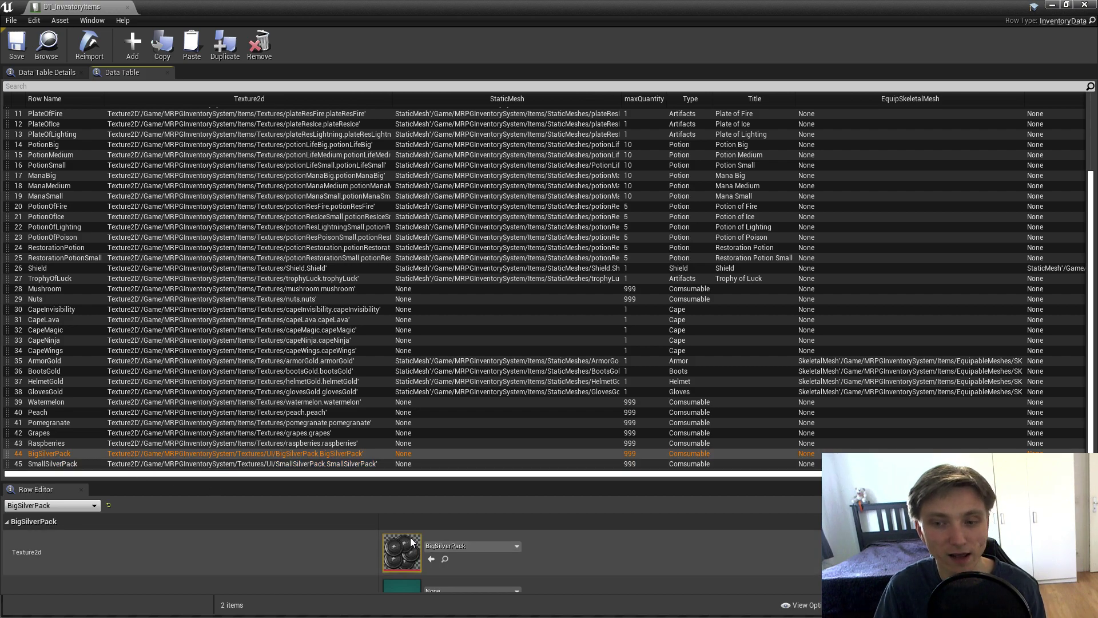
pyautogui.scroll(-1, 329, 534)
pyautogui.scroll(1, 348, 538)
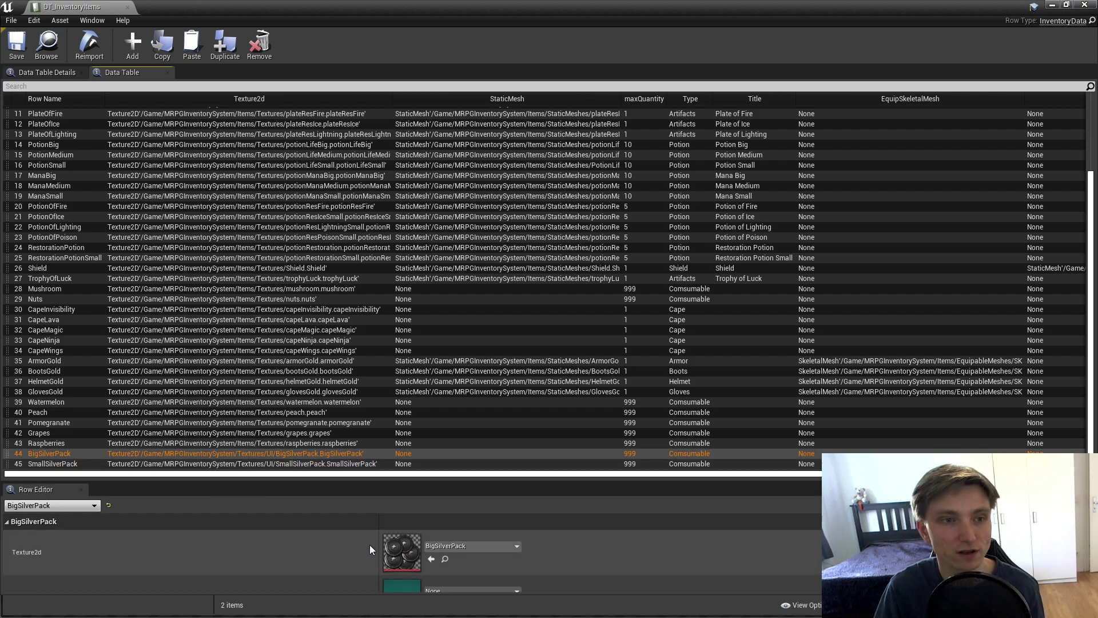
pyautogui.click(1051, 5)
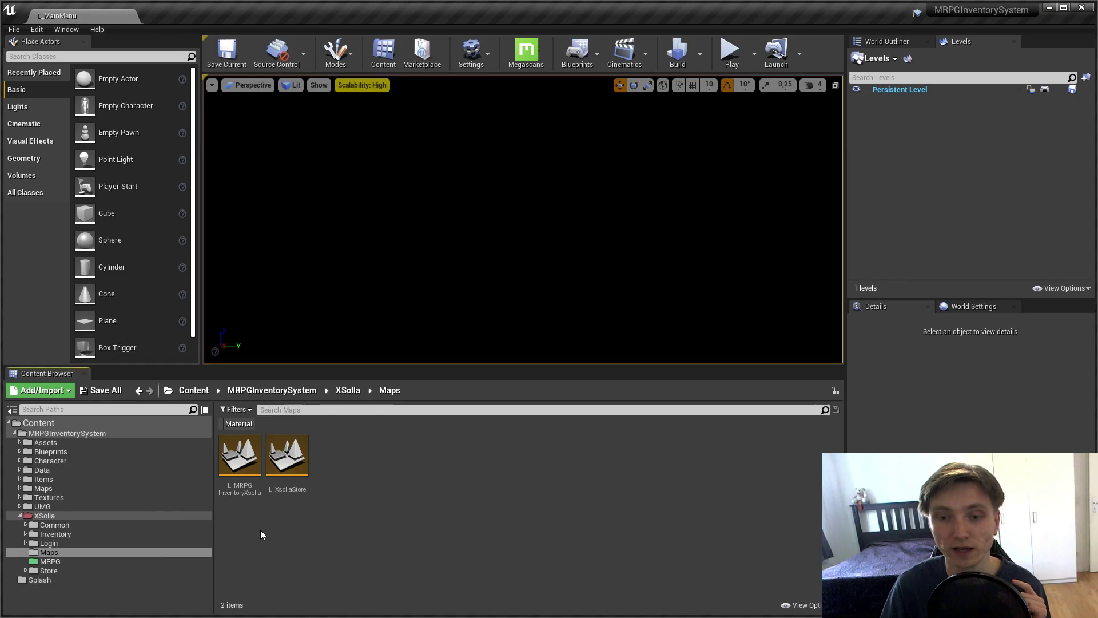
# Step: Run L_MRPGInventoryXsolla, open the vendor inventory with E, and buy the 100-coin silver pack
pyautogui.doubleClick(248, 477)
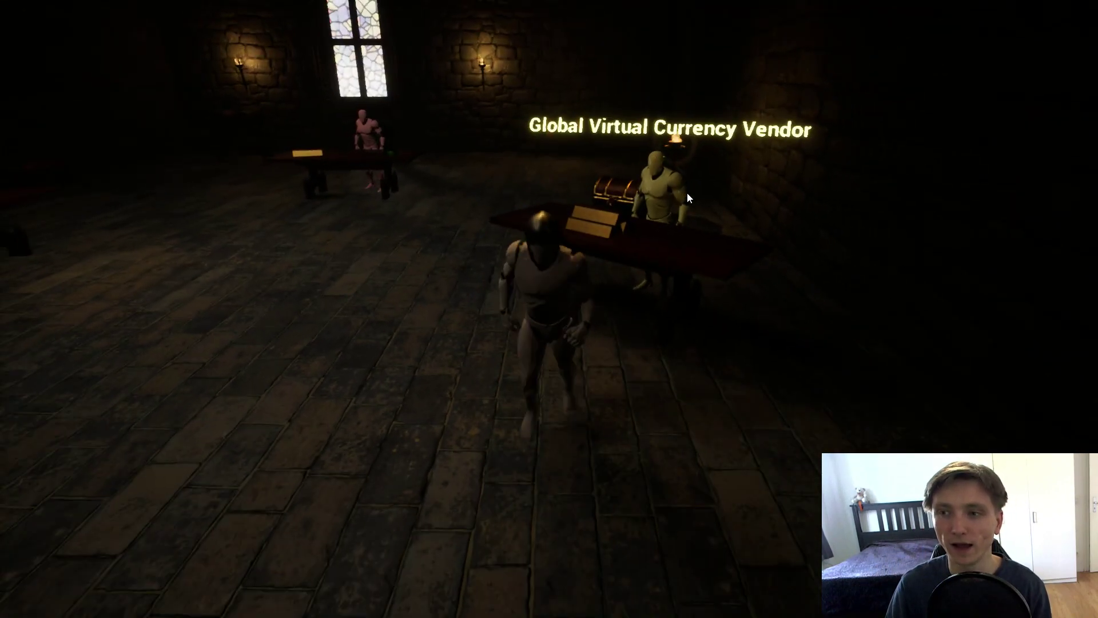
pyautogui.press('e')
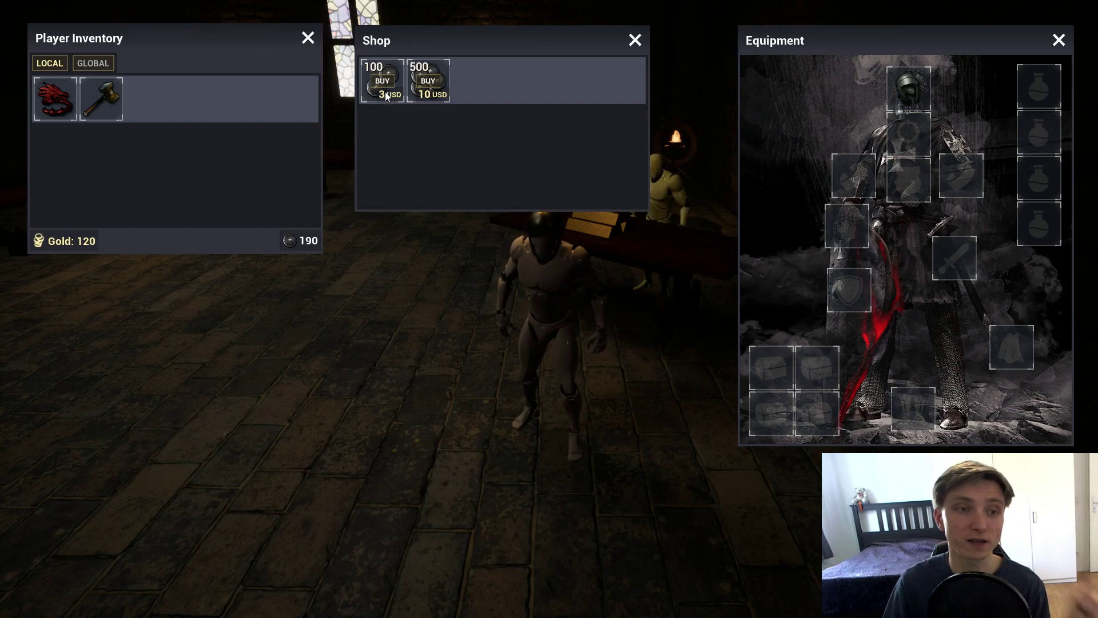
pyautogui.click(385, 92)
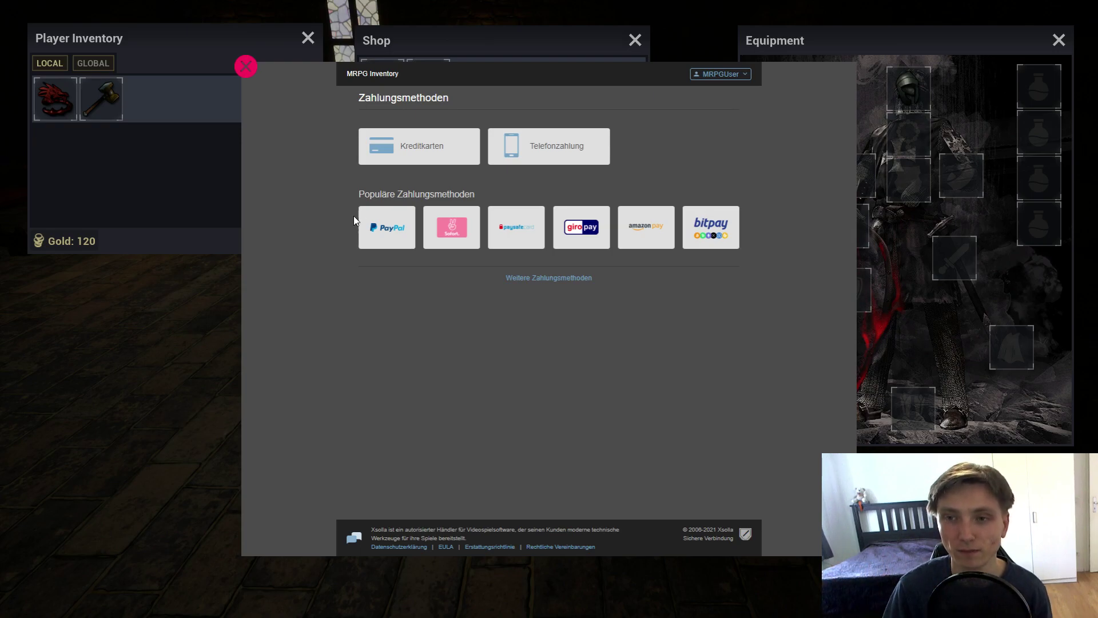
# Step: Pay for the 100-coin pack by credit card with the test card number, expiry and CVV
pyautogui.click(424, 166)
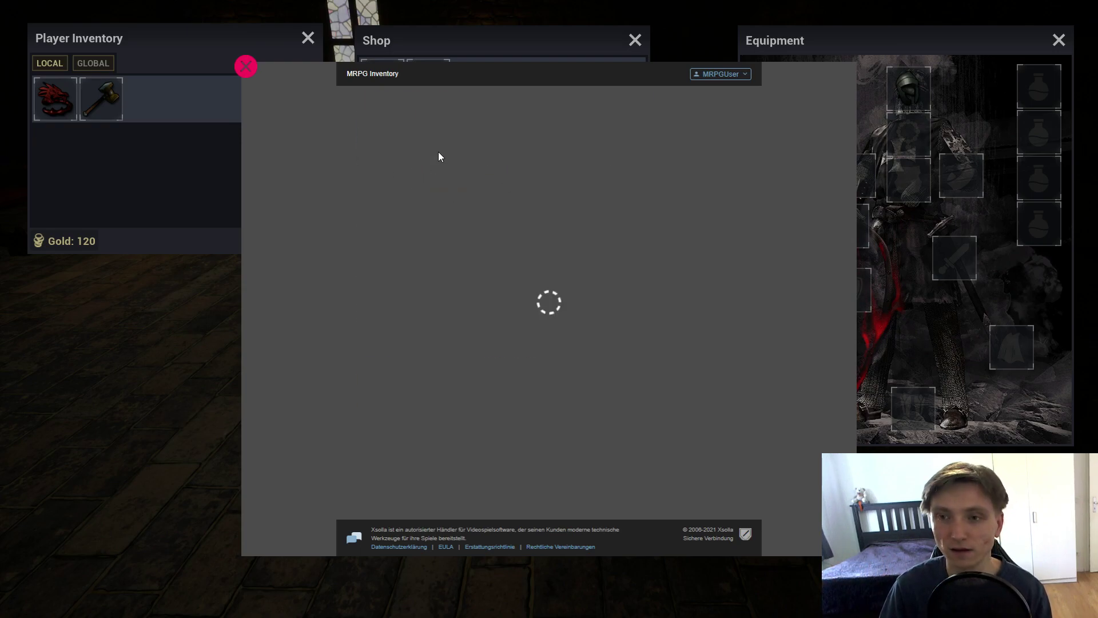
pyautogui.write('4111111111111111')
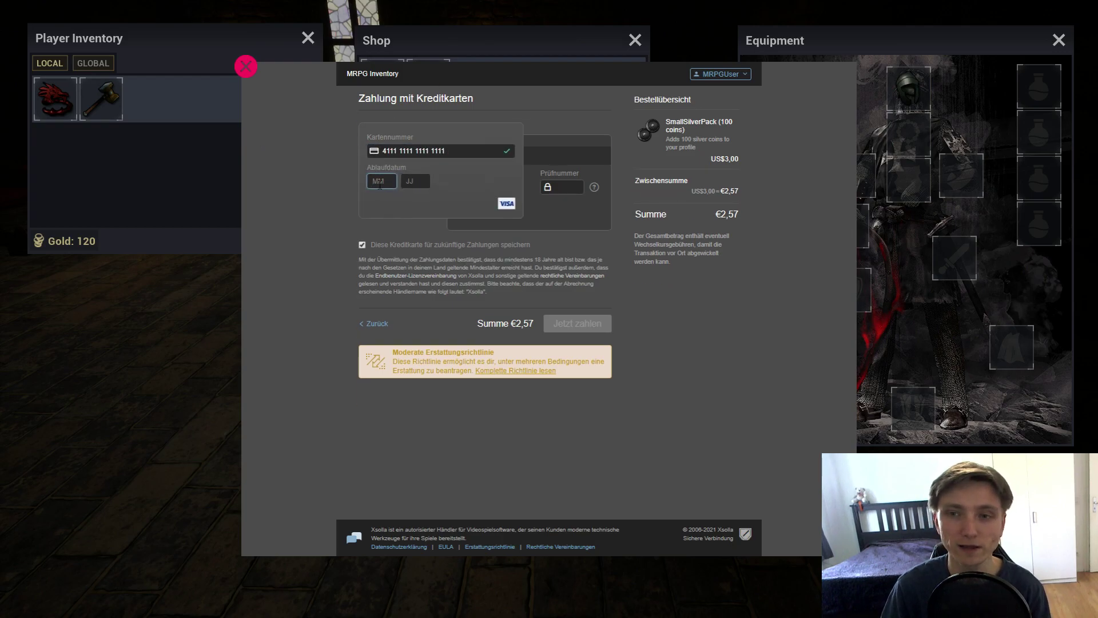
pyautogui.write('124')
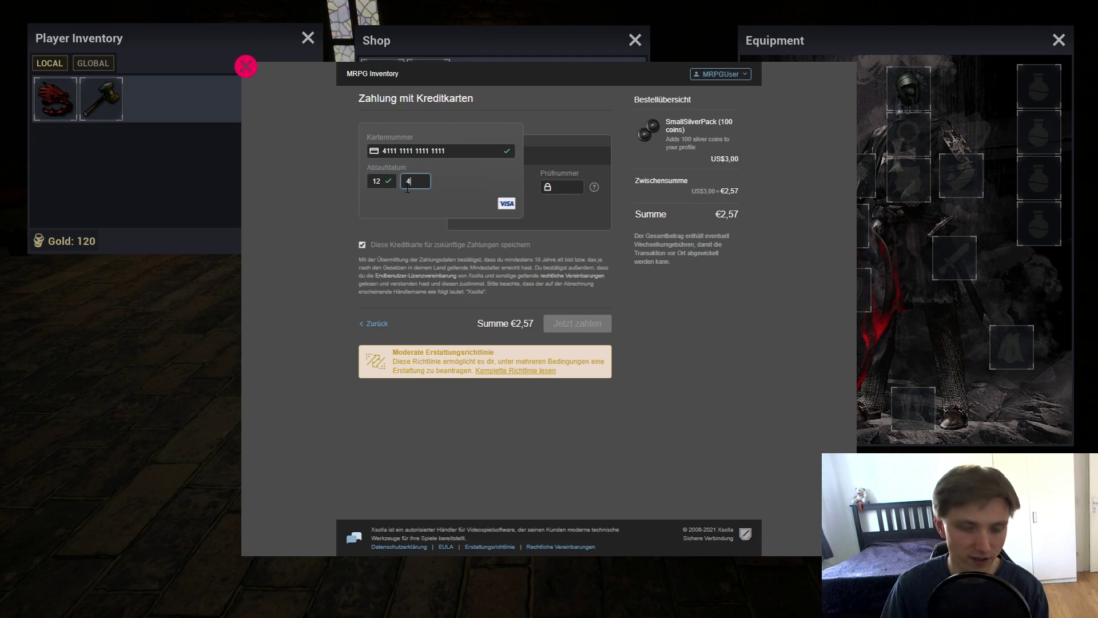
pyautogui.write('2123')
pyautogui.click(575, 324)
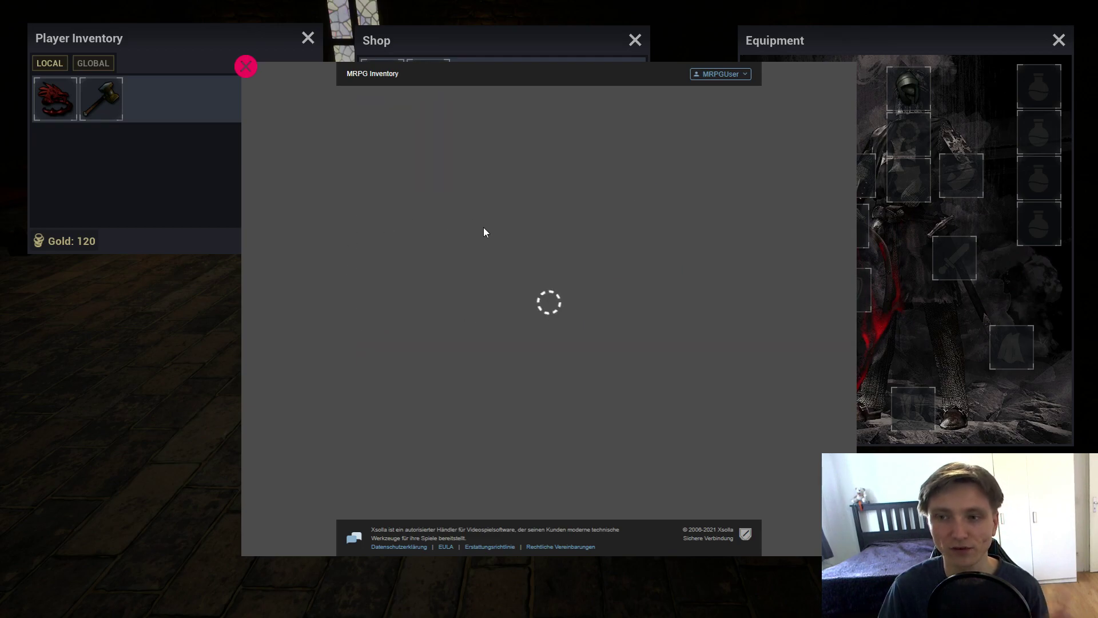
# Step: Add the postal code, complete the payment, dismiss the success message and stop play
pyautogui.click(410, 267)
pyautogui.write('1')
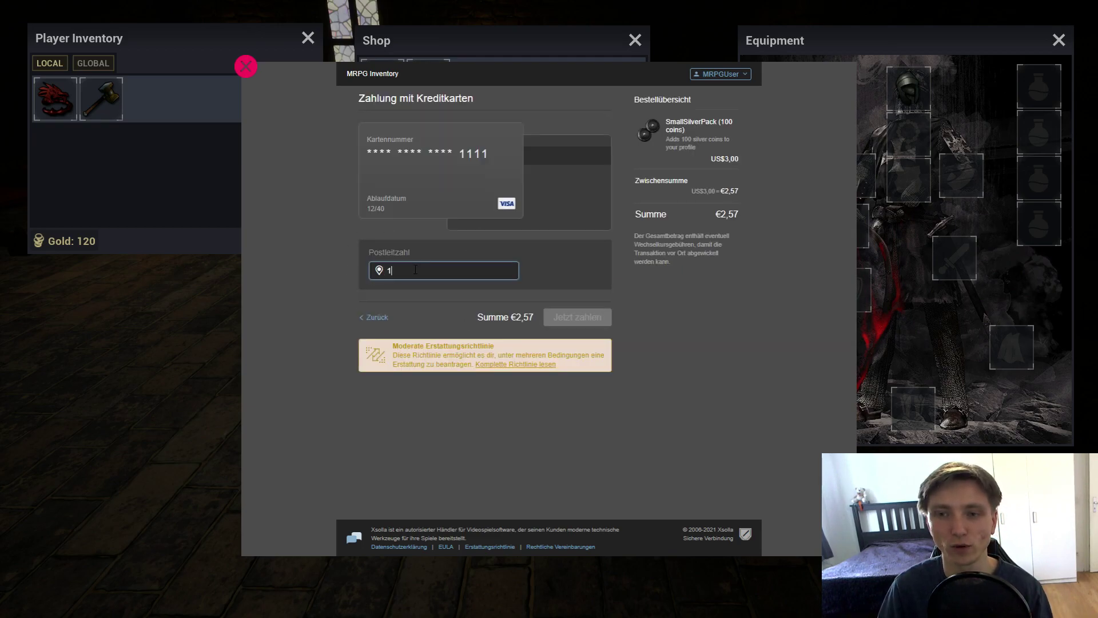
pyautogui.write('2345')
pyautogui.click(577, 317)
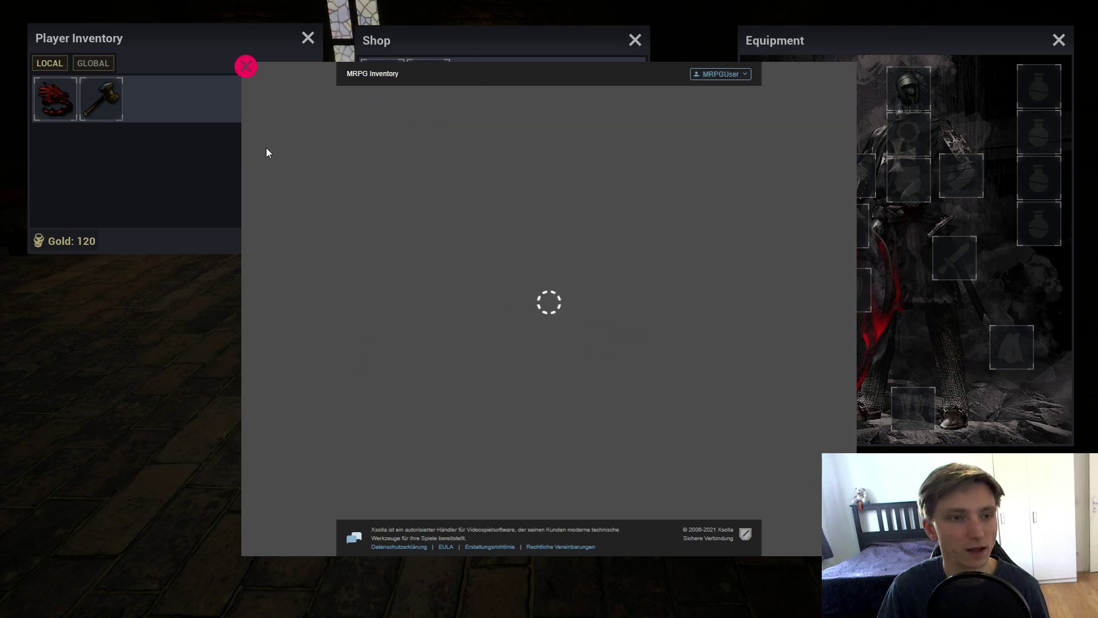
pyautogui.click(569, 169)
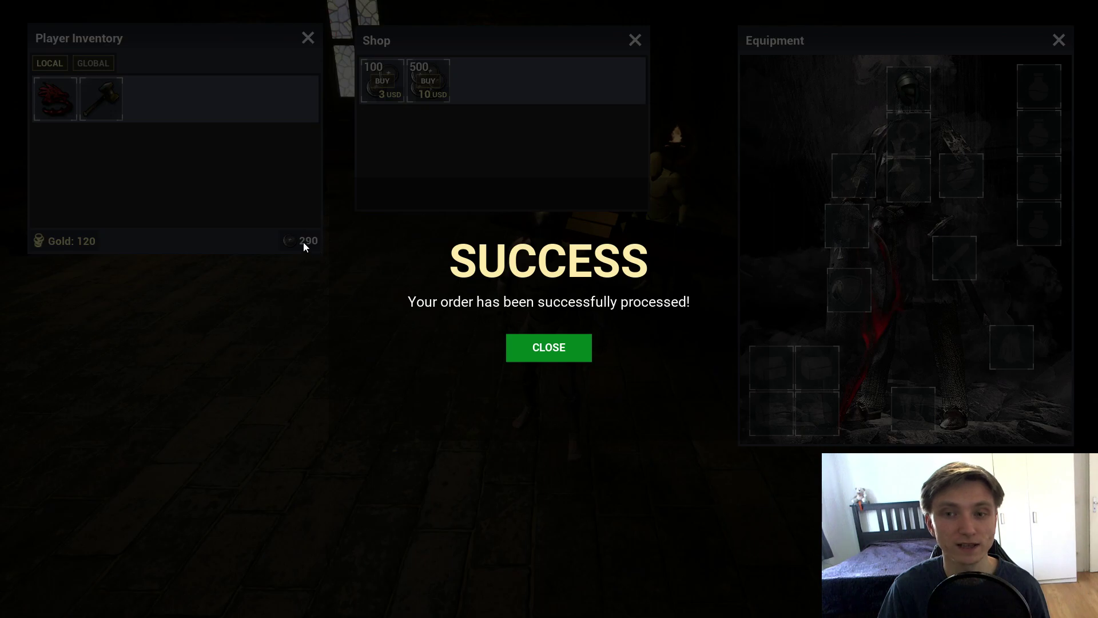
pyautogui.click(567, 350)
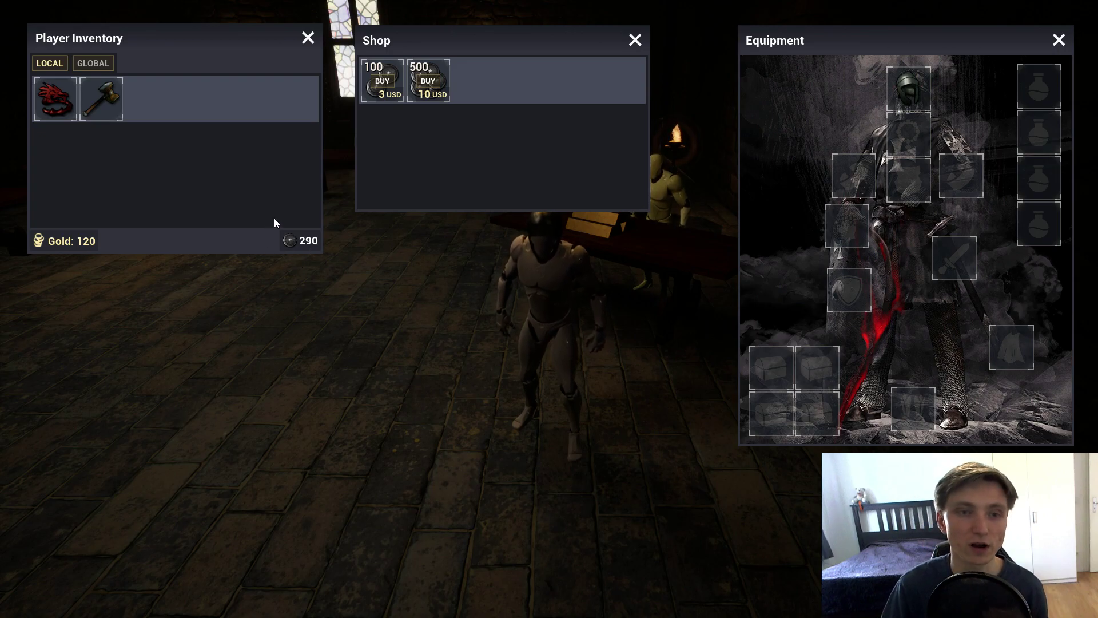
pyautogui.press('Escape')
# Step: Fly the viewport camera toward the vendor and back, then leave immersive mode with F11
pyautogui.press('w')
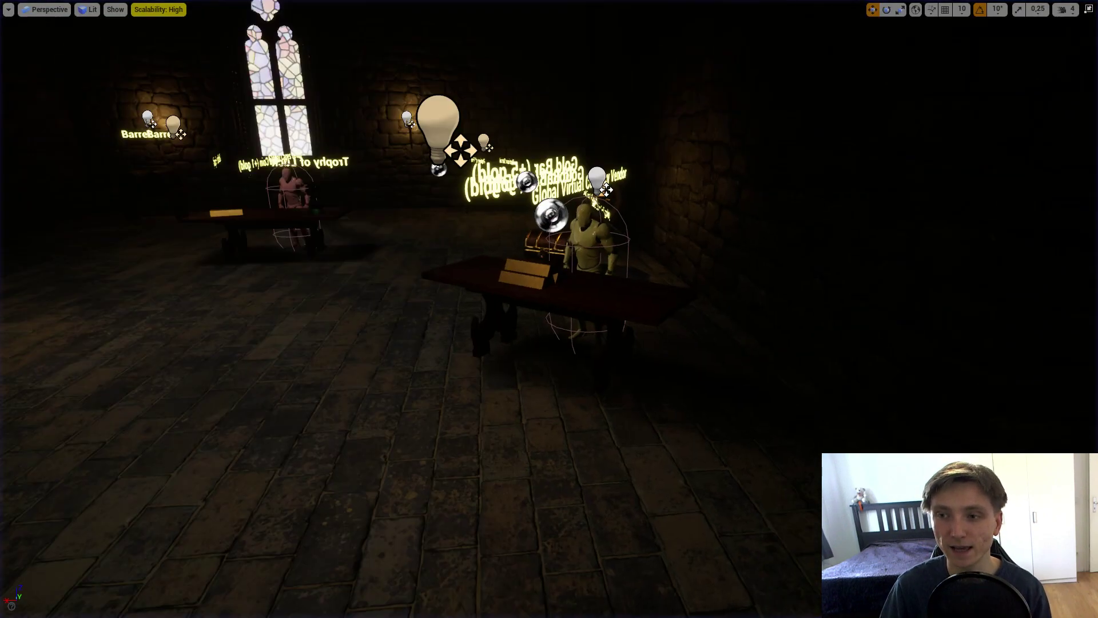
pyautogui.press('s')
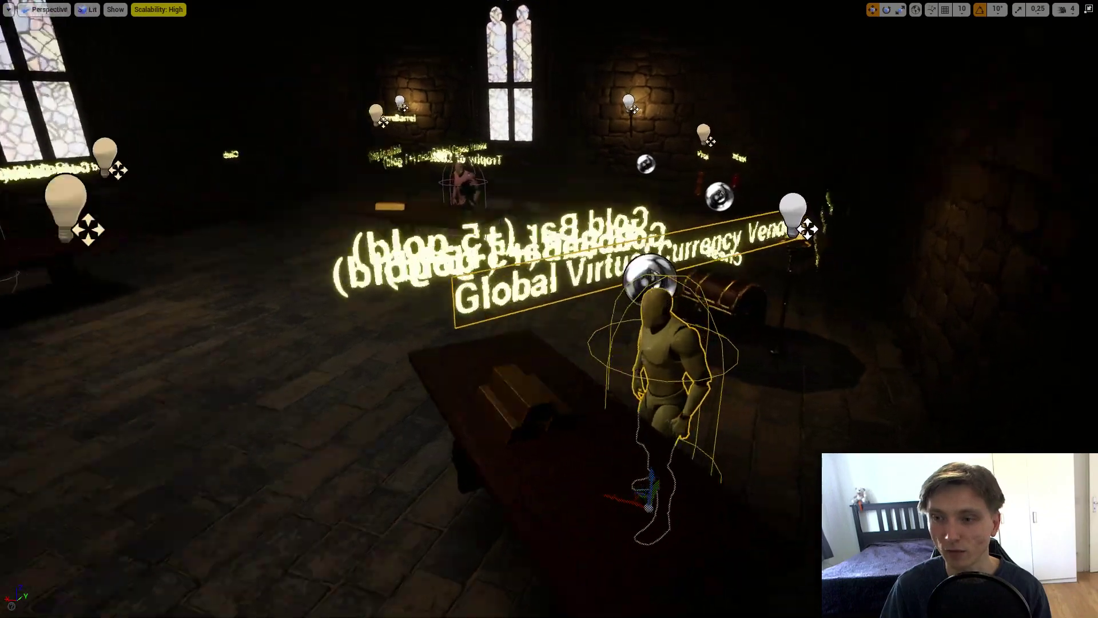
pyautogui.press('F11')
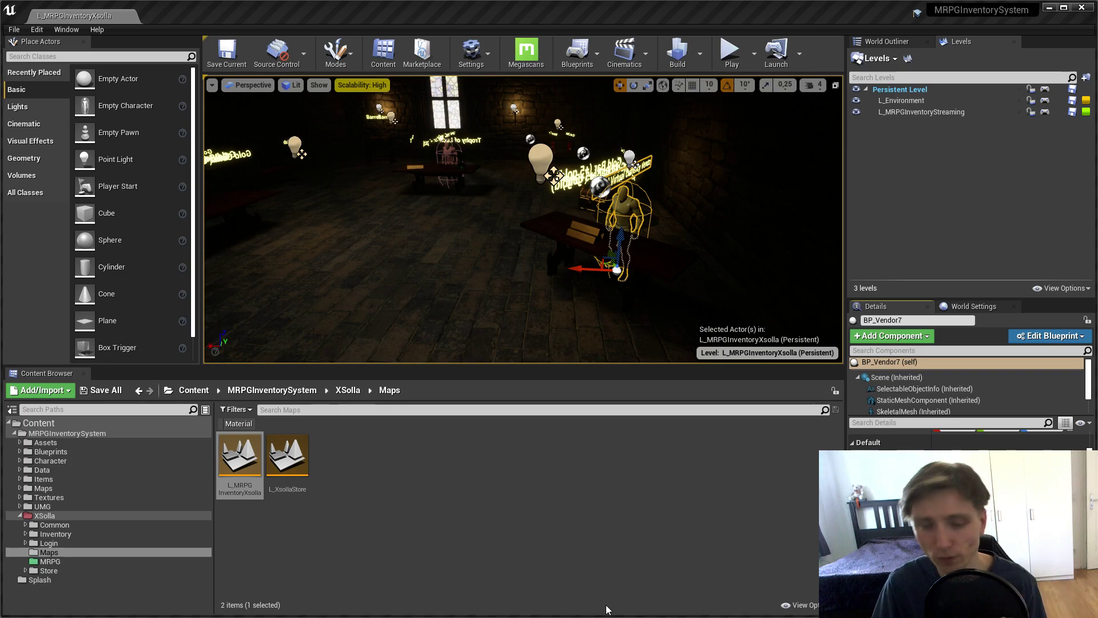
# Step: Switch to the browser and open the Store's Virtual Items configuration with its add options
pyautogui.press('super')
pyautogui.click(223, 606)
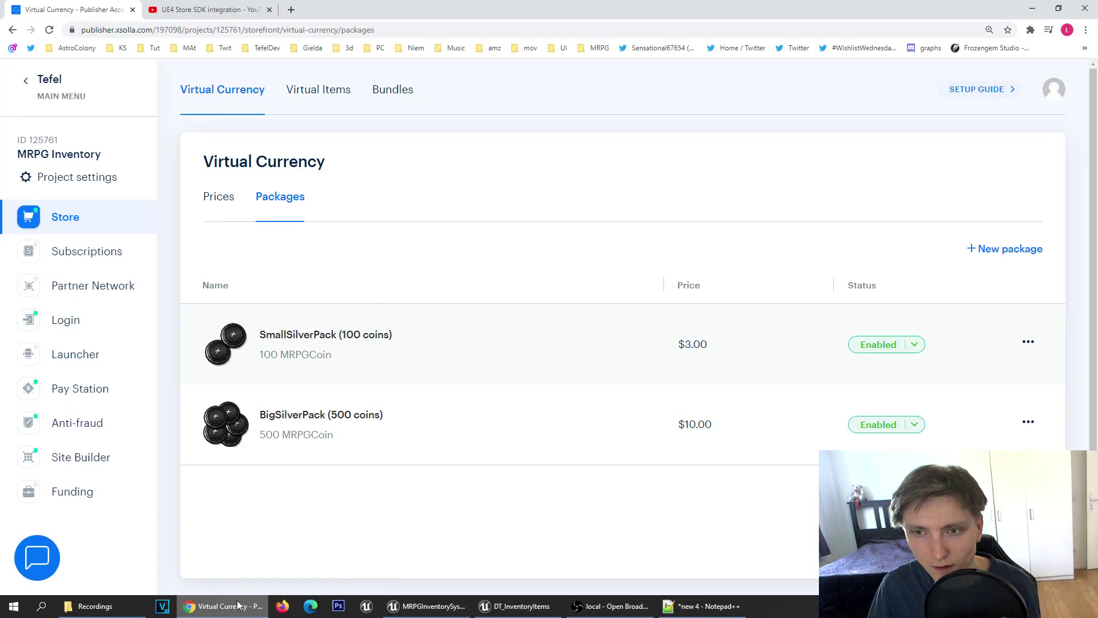
pyautogui.click(83, 224)
pyautogui.scroll(-3, 540, 328)
pyautogui.scroll(-3, 541, 328)
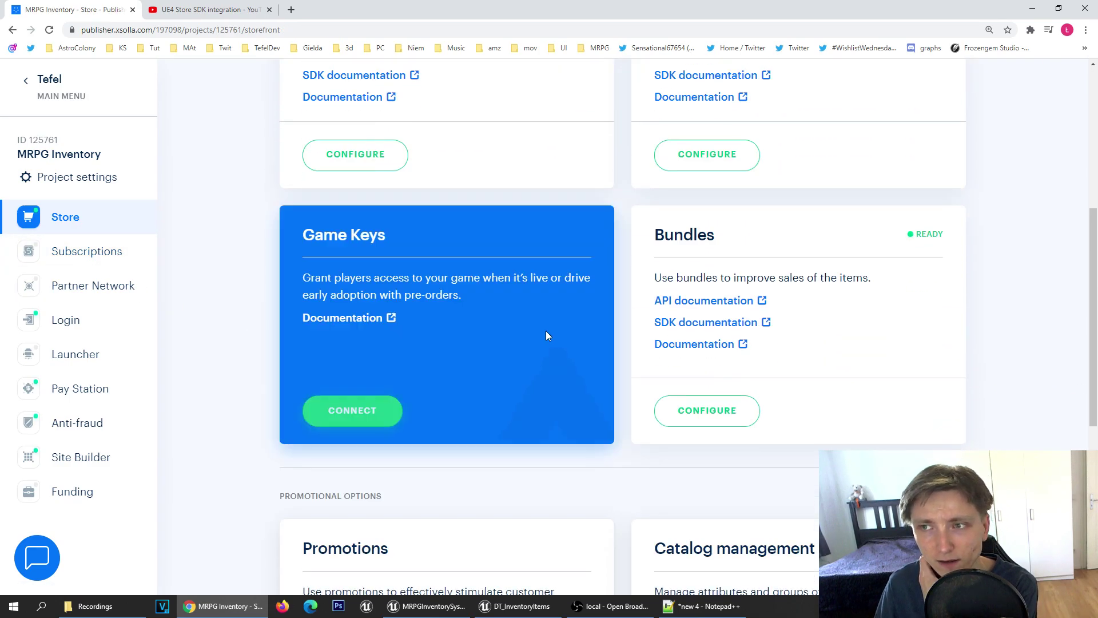
pyautogui.scroll(4, 549, 336)
pyautogui.click(706, 388)
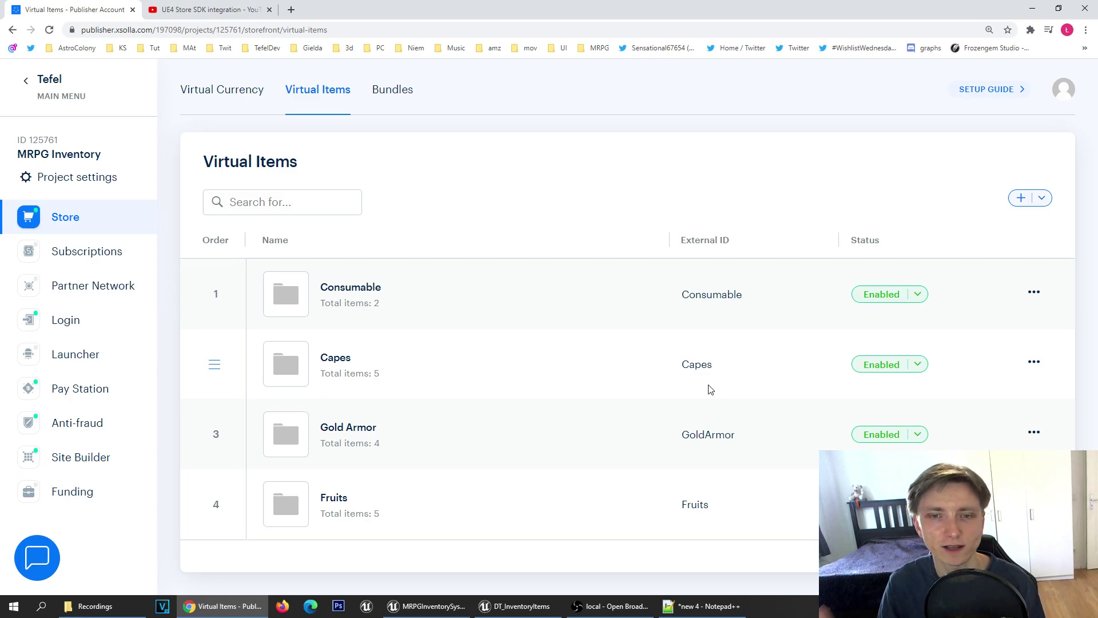
pyautogui.click(1012, 204)
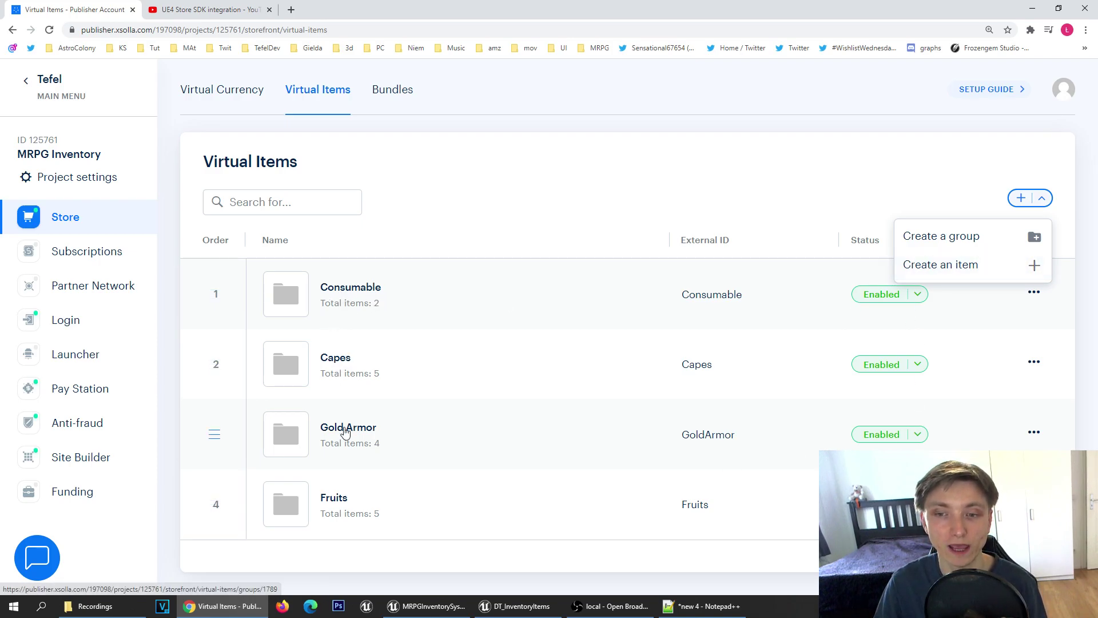
# Step: Select the Fruits, Gold Armor and Capes vendors in the level to read their item categories
pyautogui.click(514, 605)
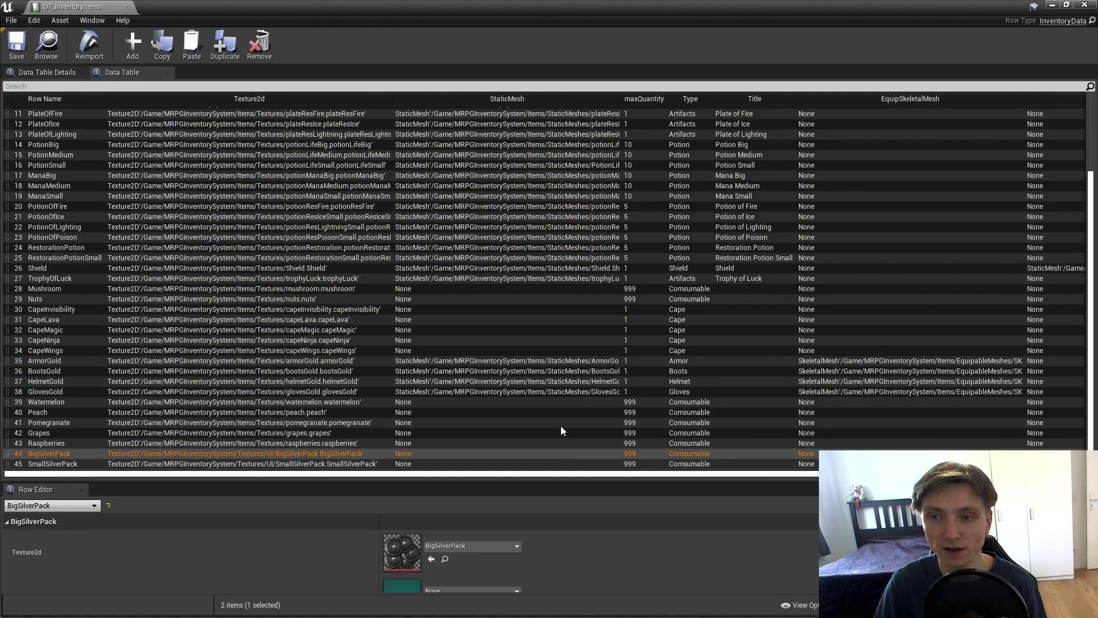
pyautogui.click(1052, 5)
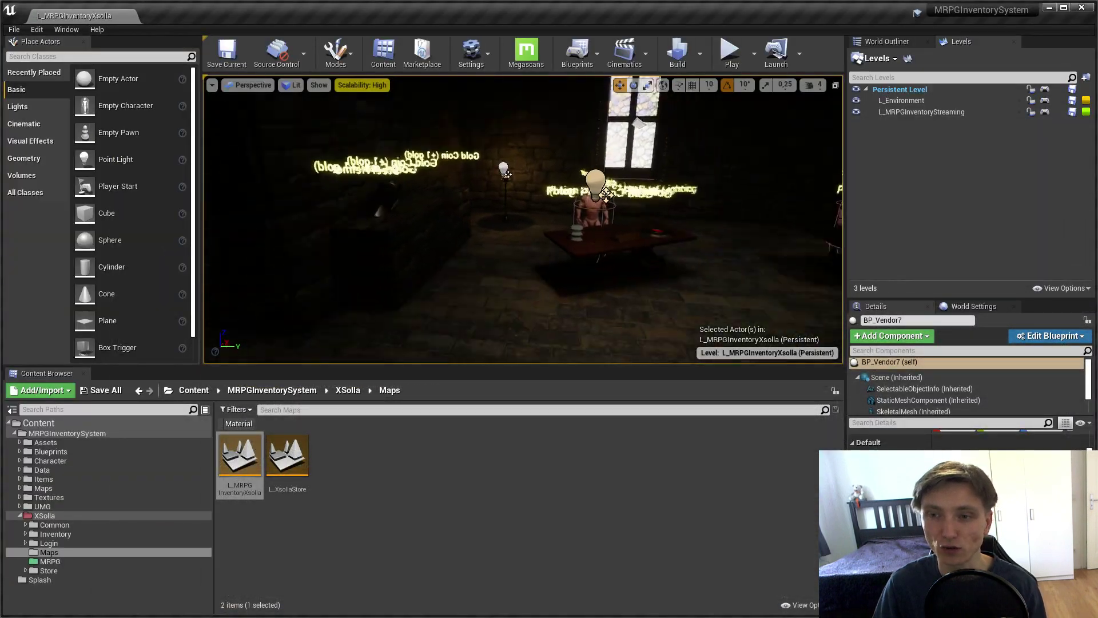
pyautogui.click(588, 212)
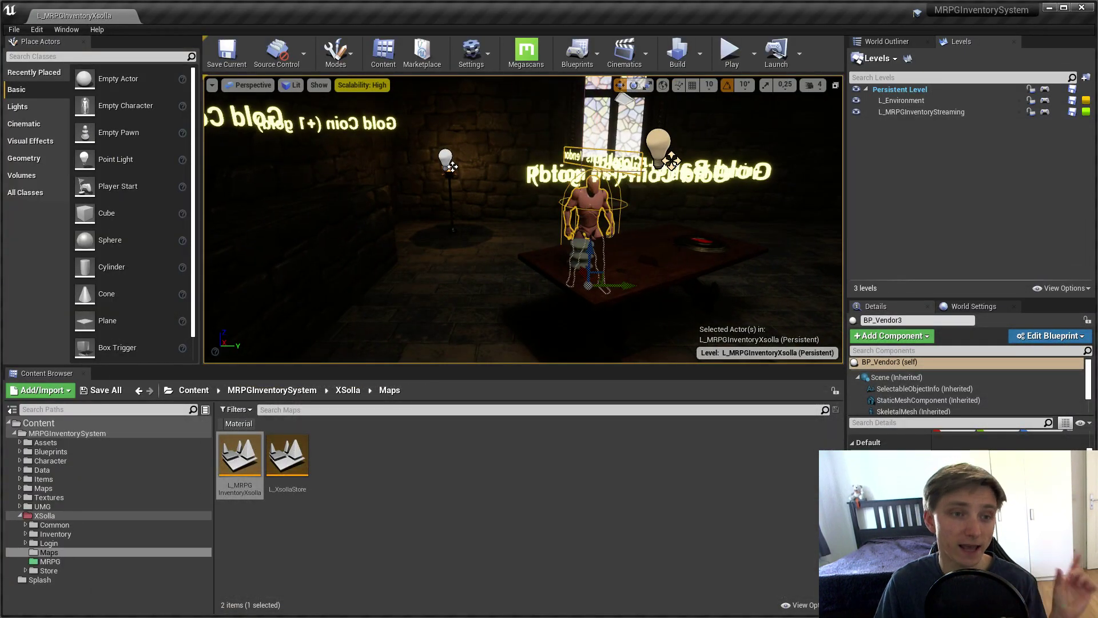
pyautogui.press('f')
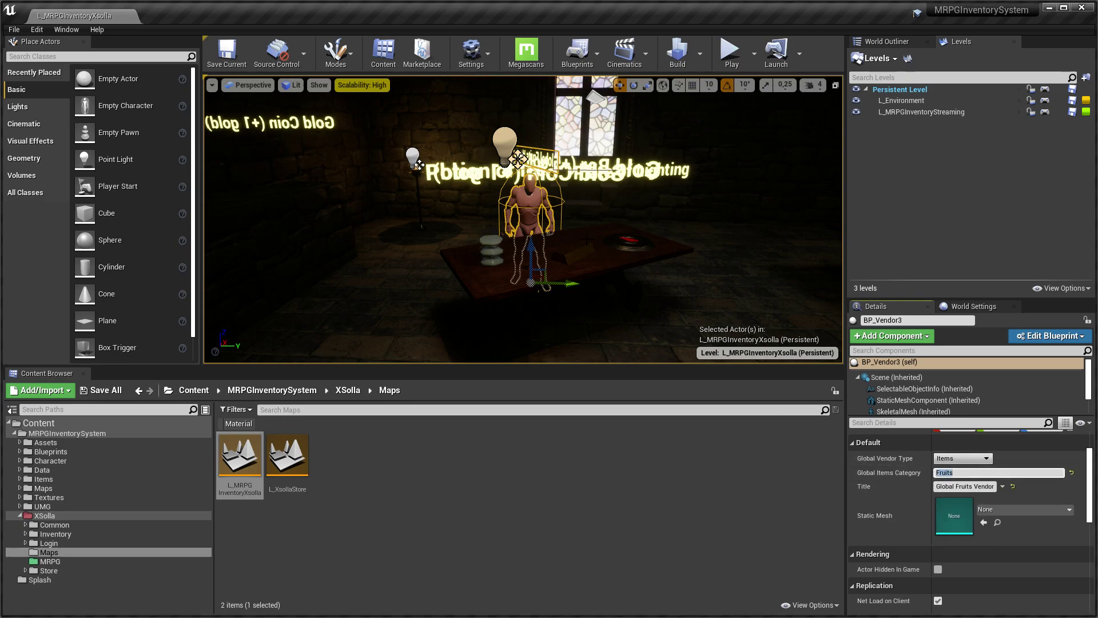
pyautogui.moveTo(714, 258); pyautogui.dragTo(617, 246)
pyautogui.scroll(3, 523, 220)
pyautogui.click(480, 217)
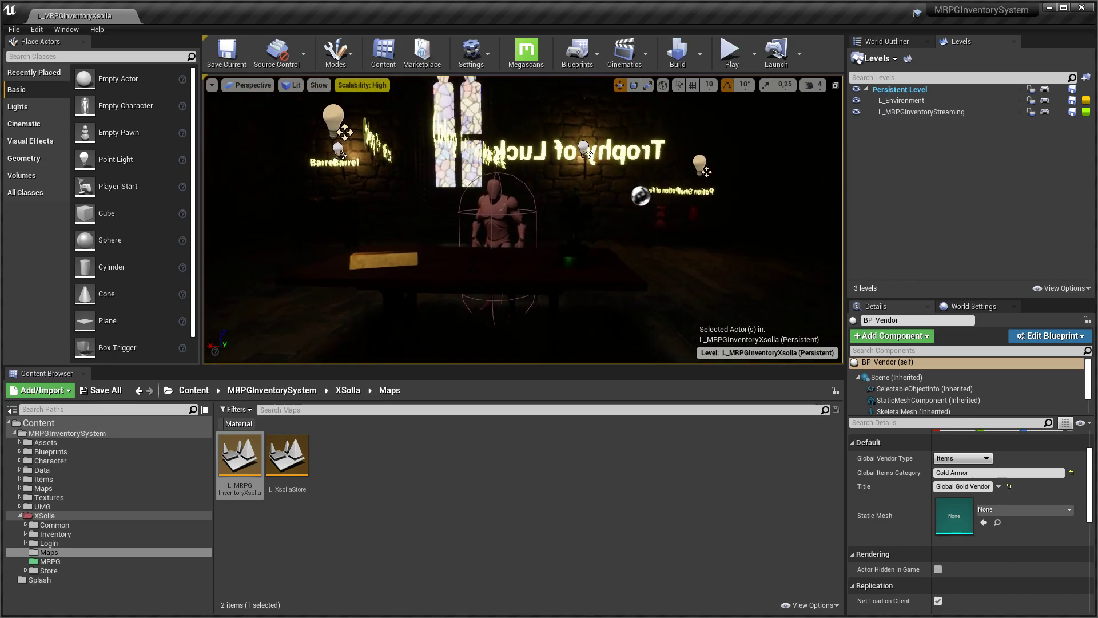
pyautogui.click(495, 217)
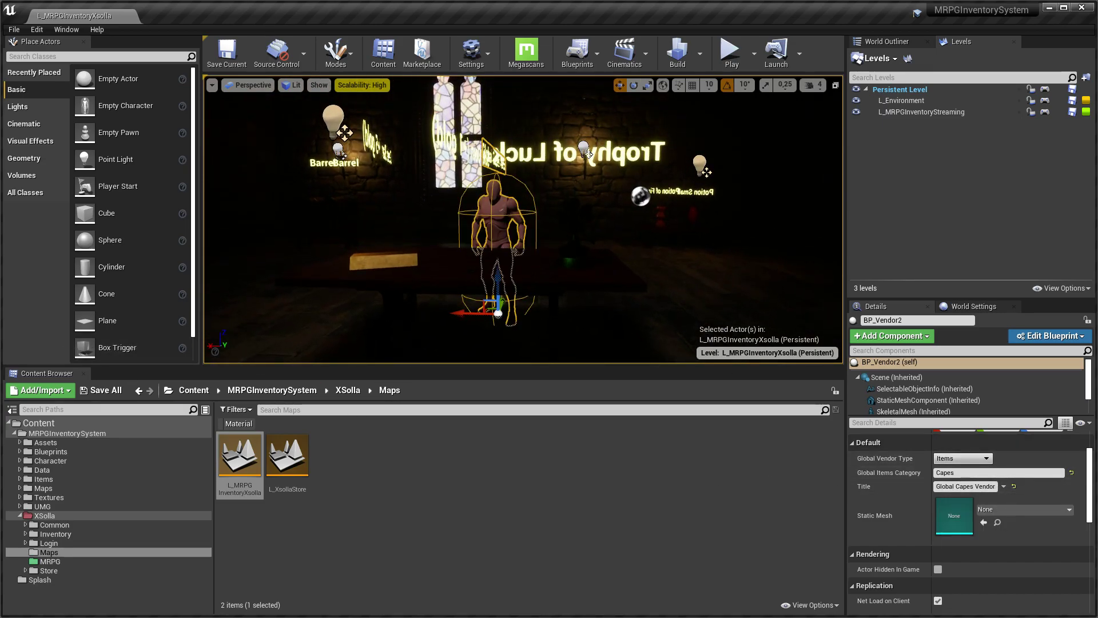
pyautogui.press('super')
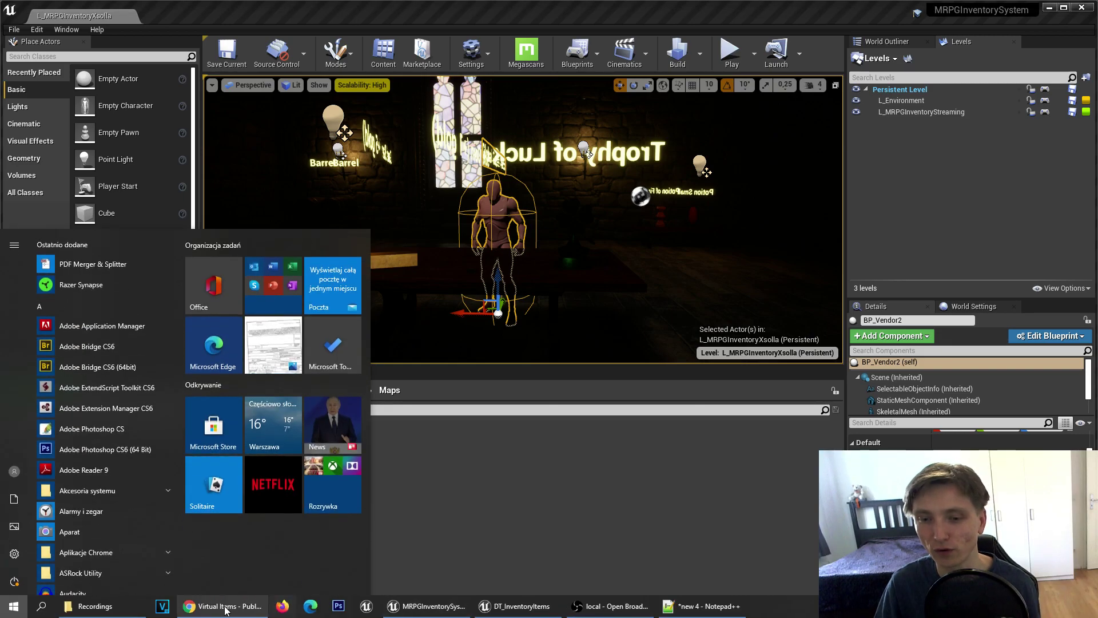
# Step: Open the Consumable item group to review its items, then go back to the groups list
pyautogui.click(223, 606)
pyautogui.moveTo(456, 360); pyautogui.dragTo(422, 194)
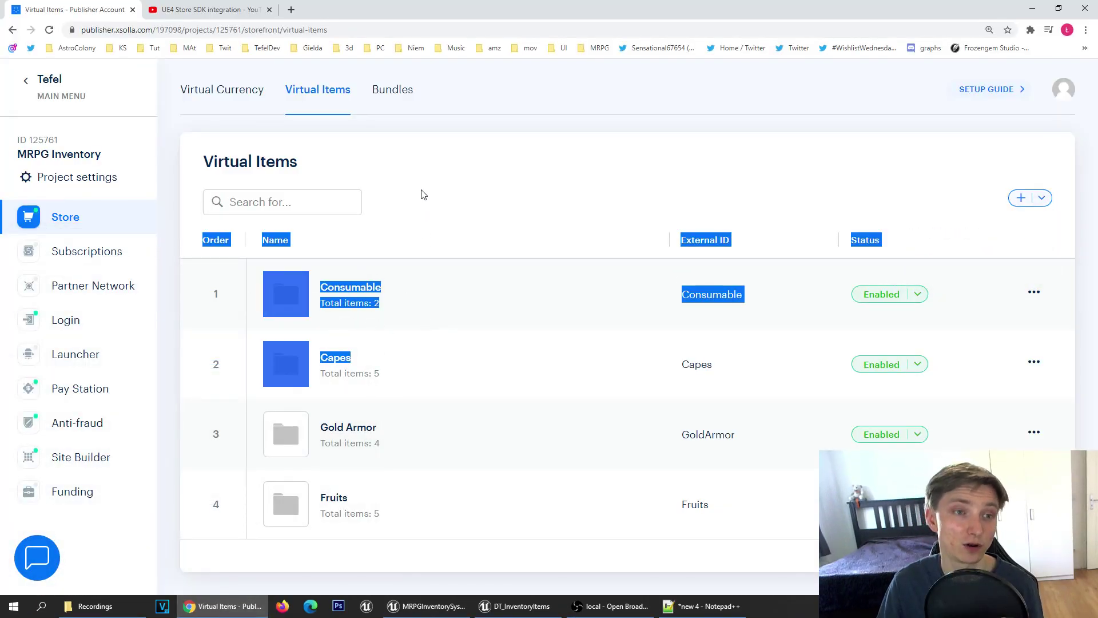
pyautogui.click(447, 372)
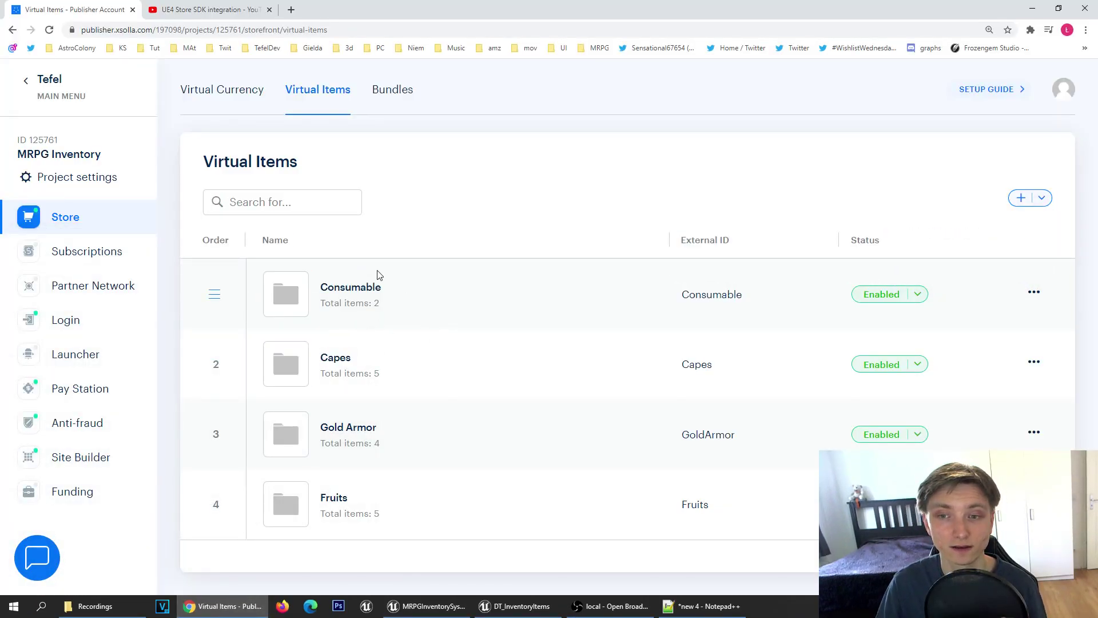
pyautogui.click(330, 292)
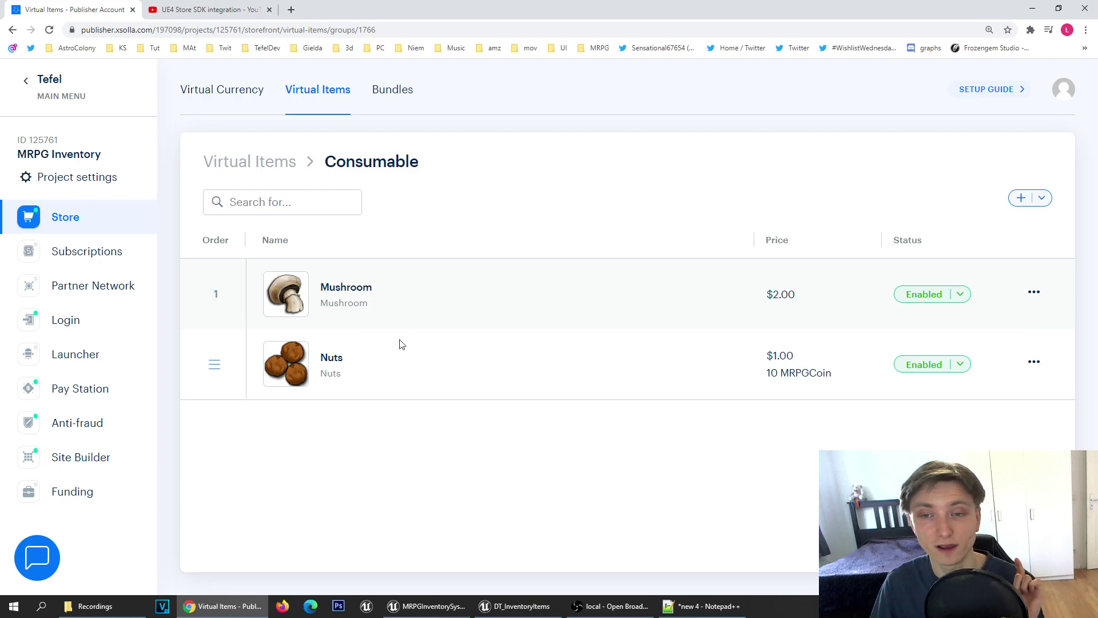
pyautogui.moveTo(395, 391); pyautogui.dragTo(382, 229)
pyautogui.click(375, 404)
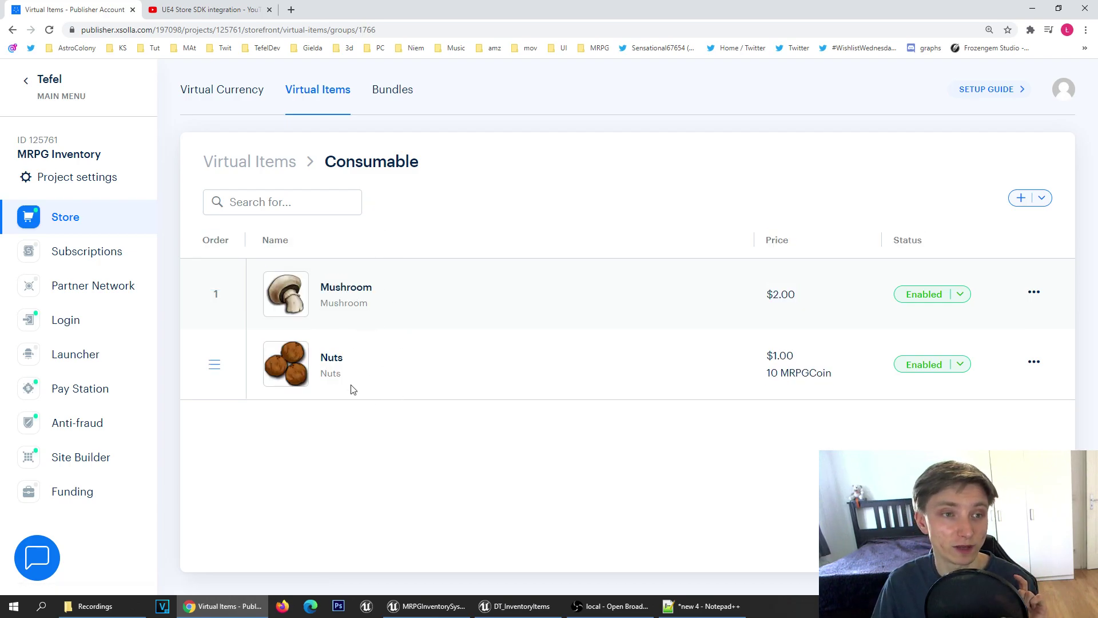
pyautogui.hotkey('alt', 'Left')
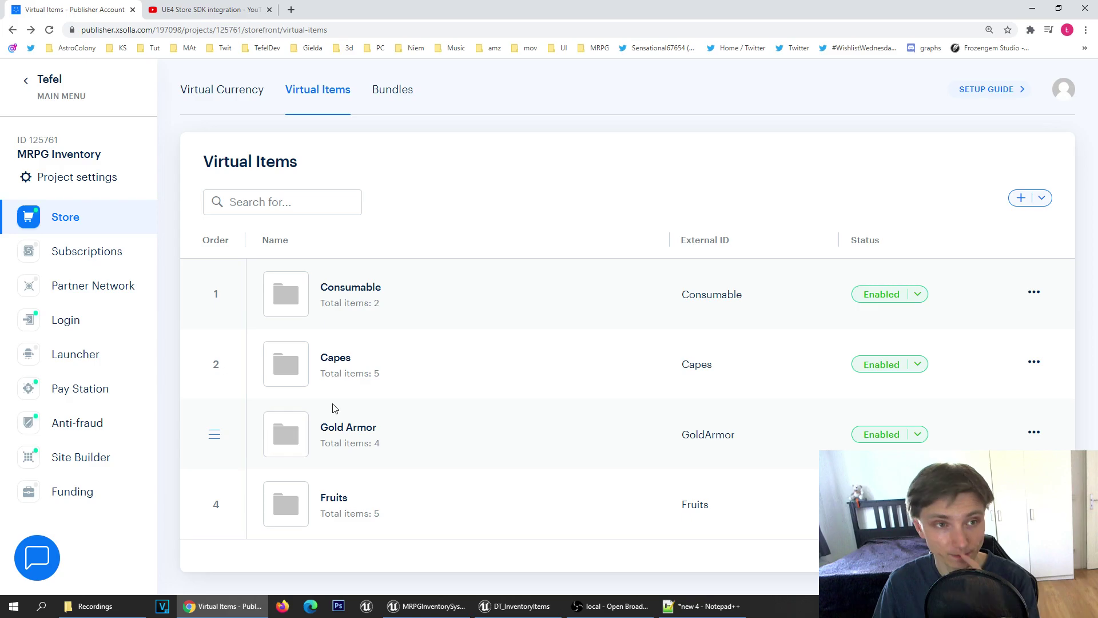
# Step: Review the five capes and their prices in the Capes group
pyautogui.click(329, 359)
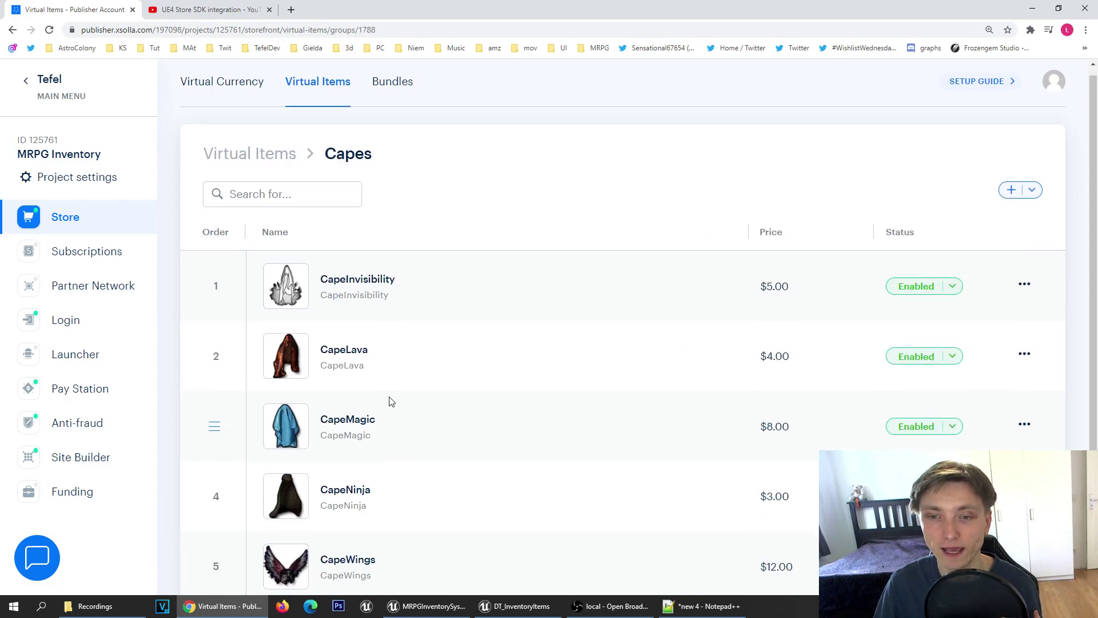
pyautogui.scroll(-1, 387, 400)
pyautogui.click(426, 606)
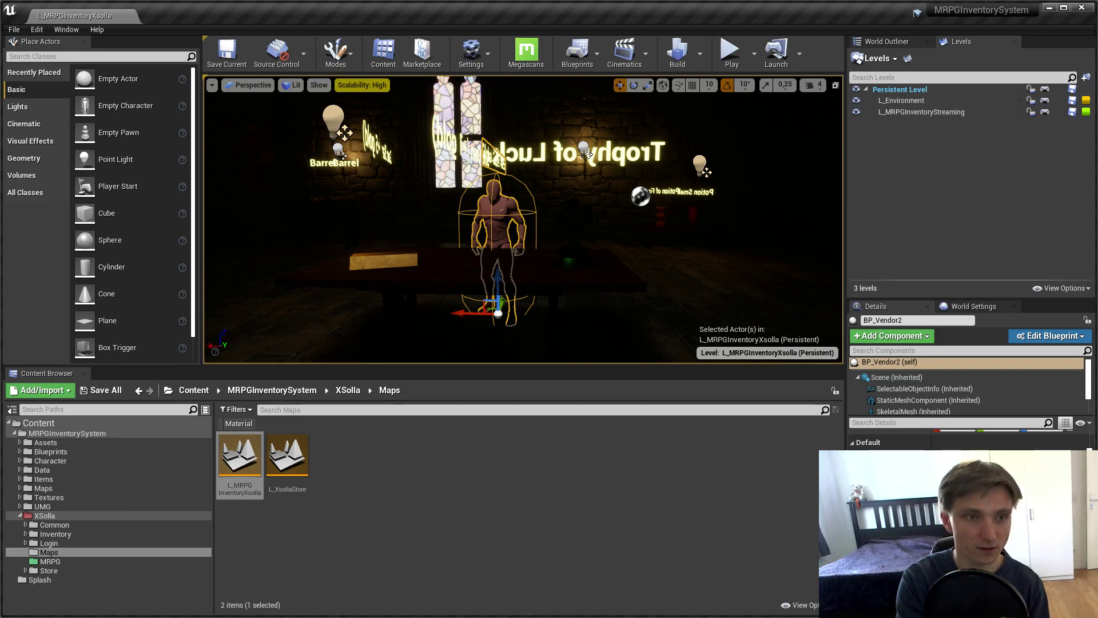
# Step: Play the level, run to the Global Capes Vendor, open its shop, then close the panels
pyautogui.hotkey('alt', 'p')
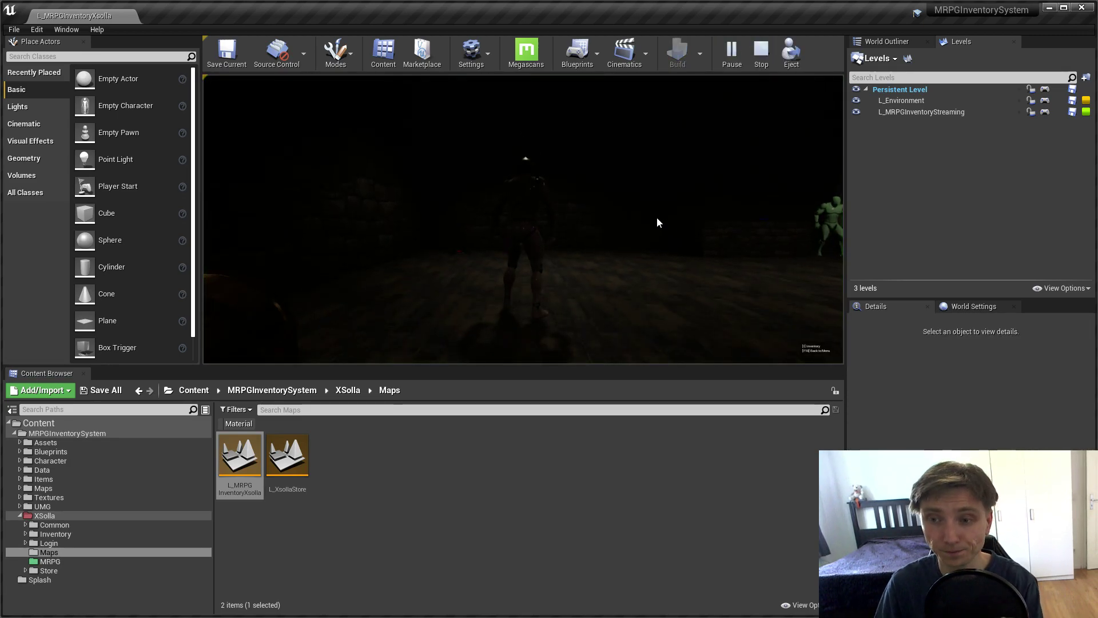
pyautogui.press('F11')
pyautogui.press('w')
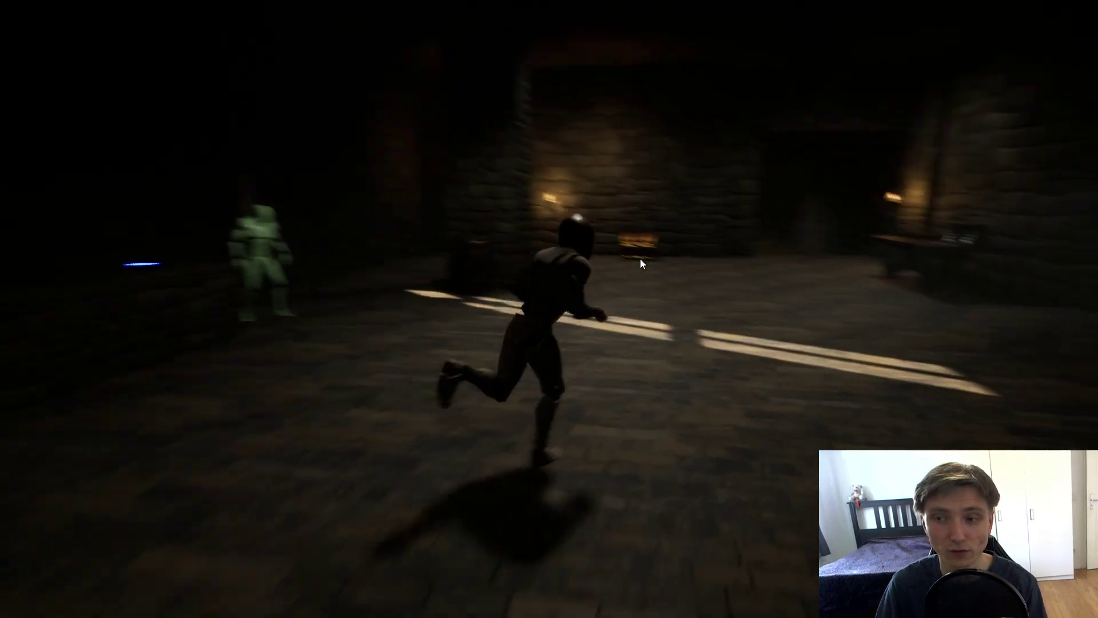
pyautogui.press('d')
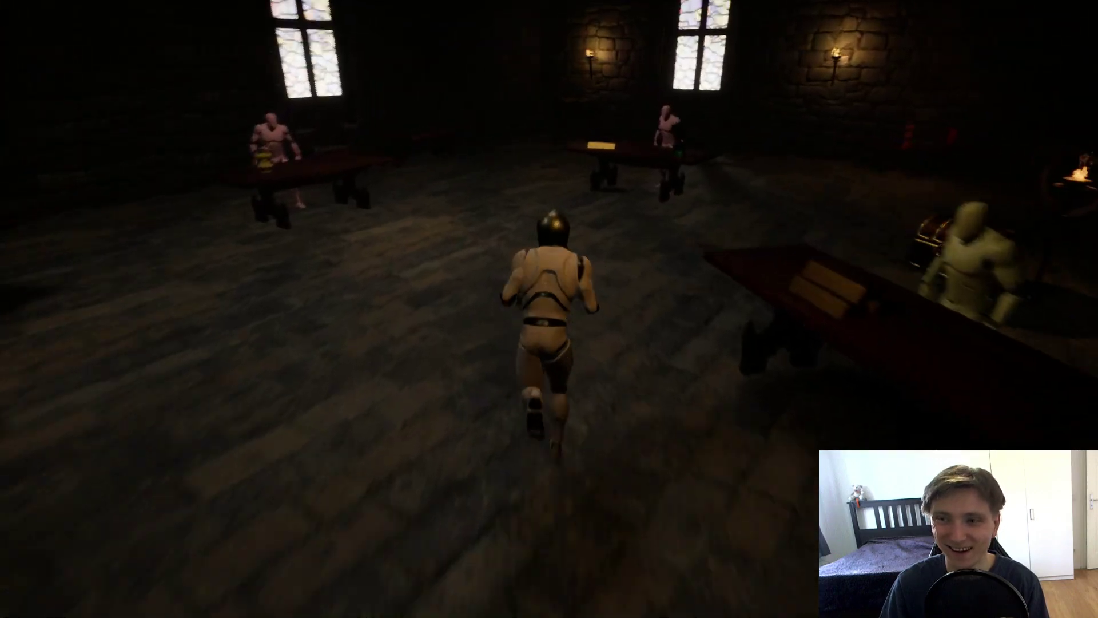
pyautogui.press('e')
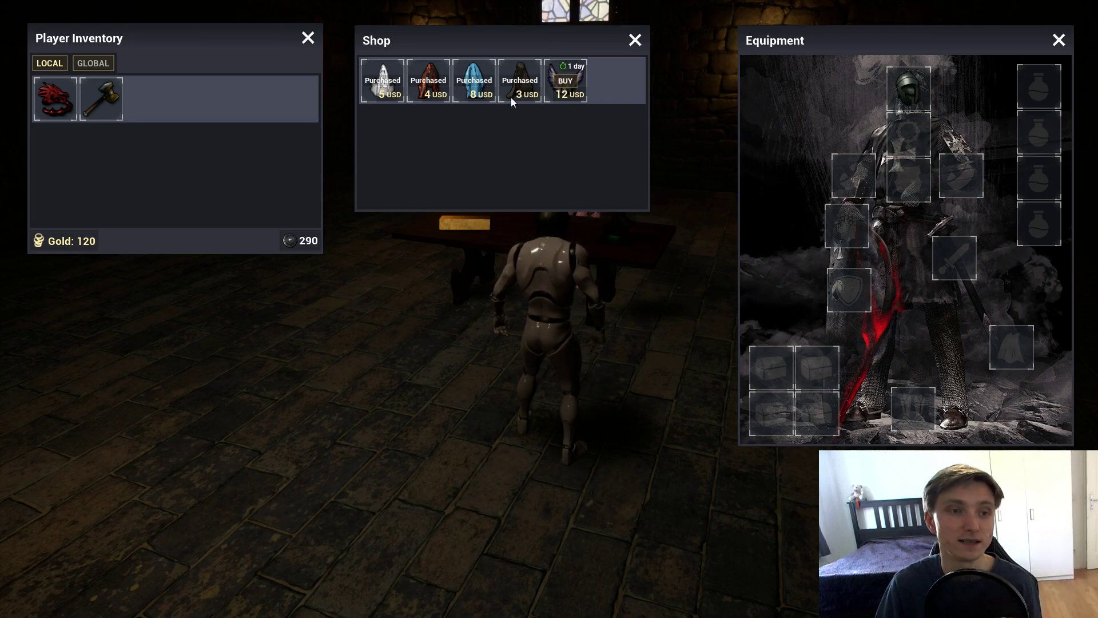
pyautogui.press('Escape')
pyautogui.press('w')
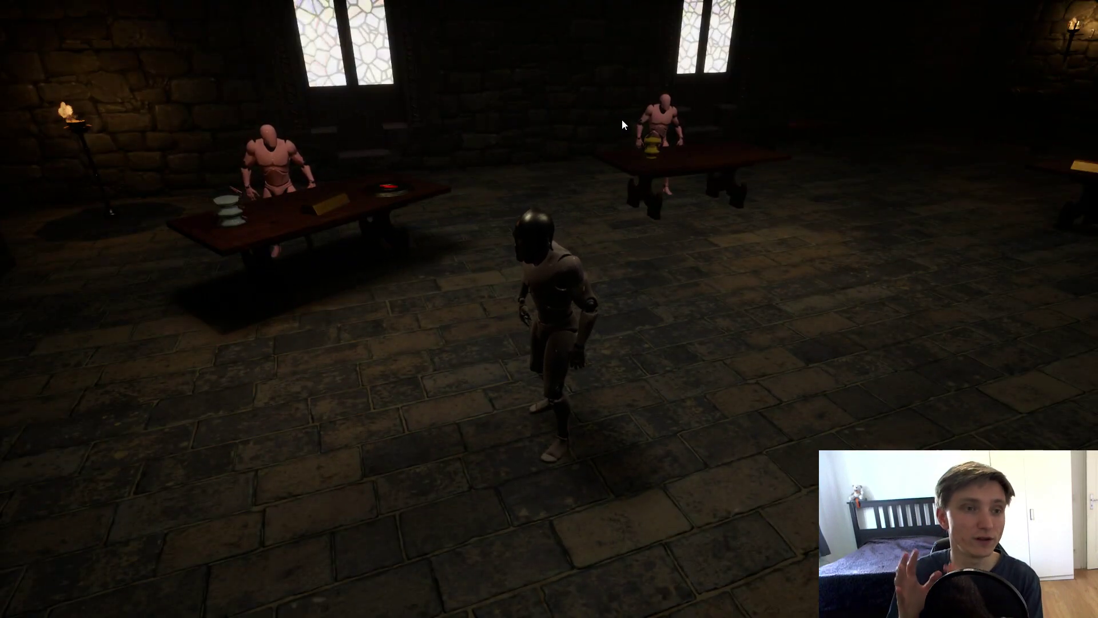
pyautogui.press('super')
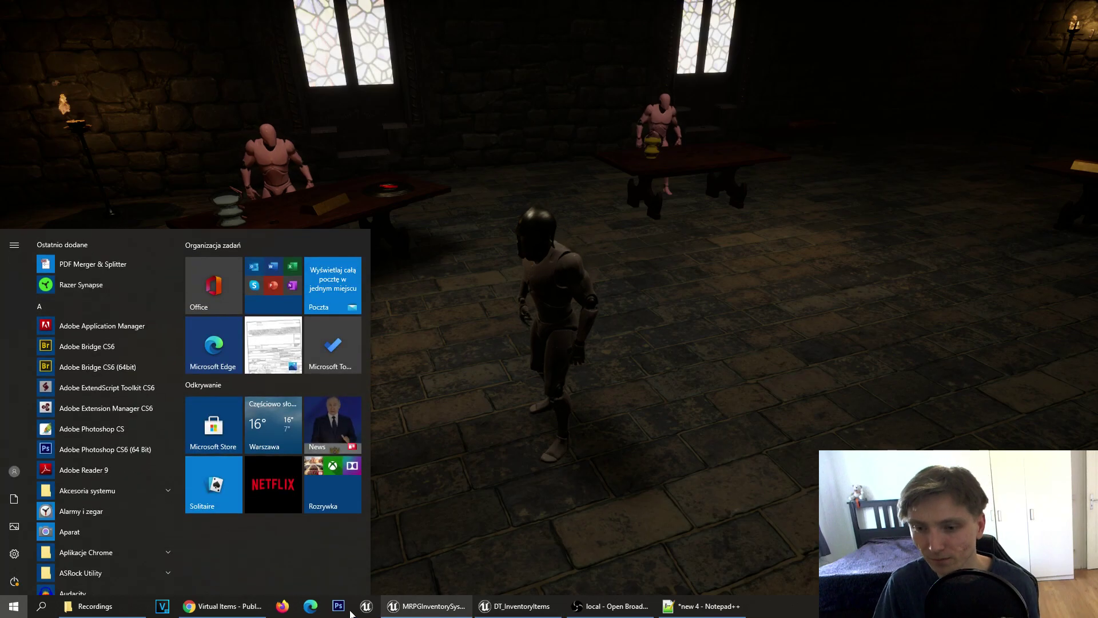
# Step: Start a new item in the Capes group and step through its SKU, name and description fields
pyautogui.click(255, 605)
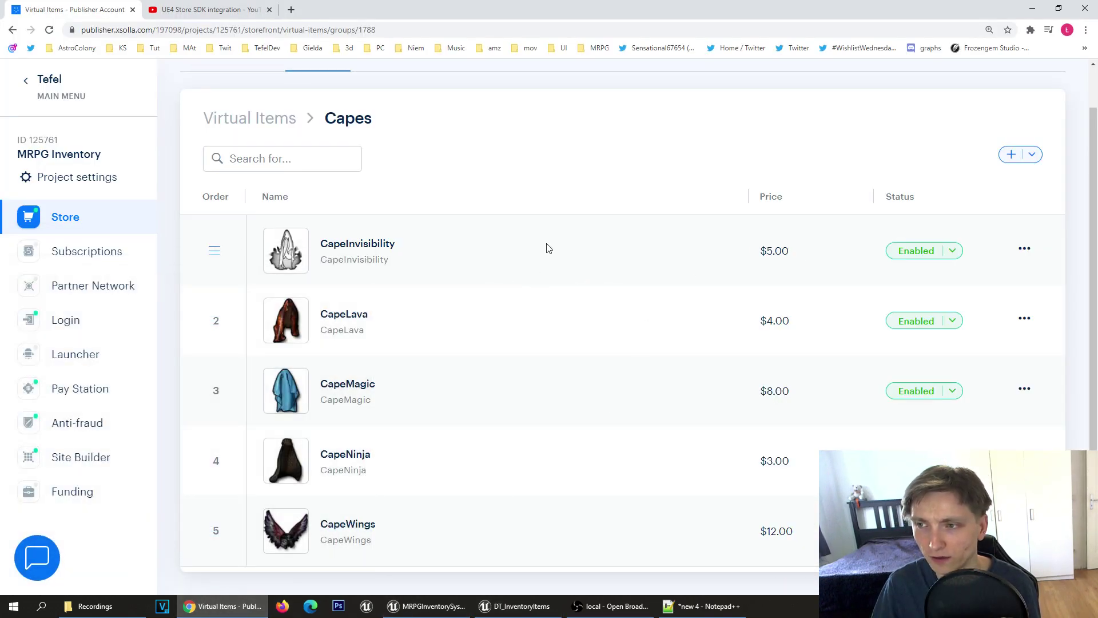
pyautogui.click(1016, 156)
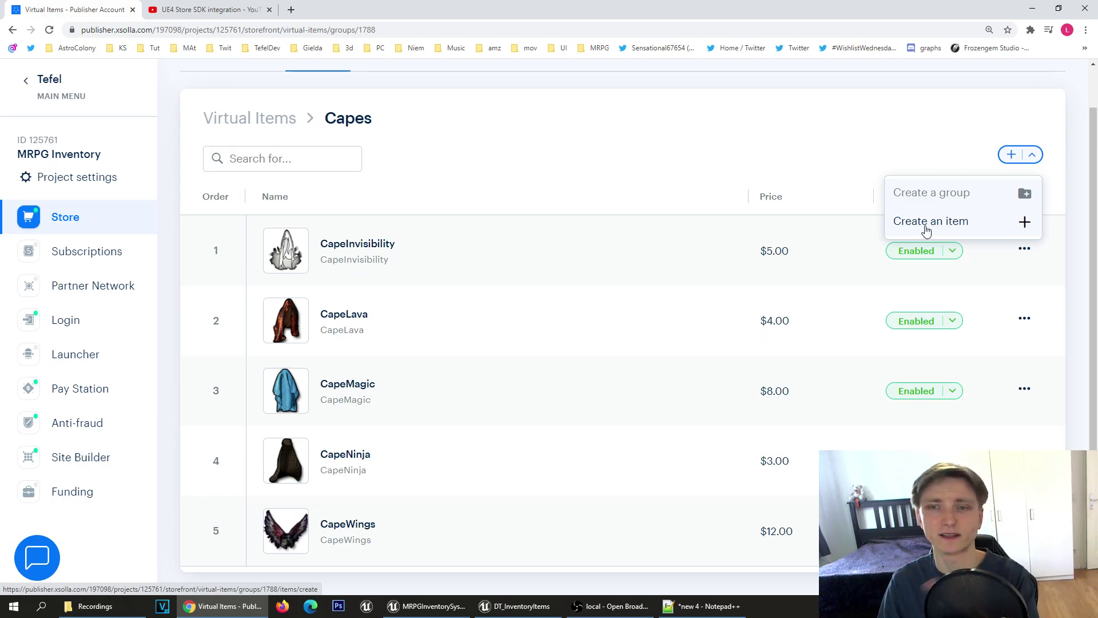
pyautogui.click(926, 223)
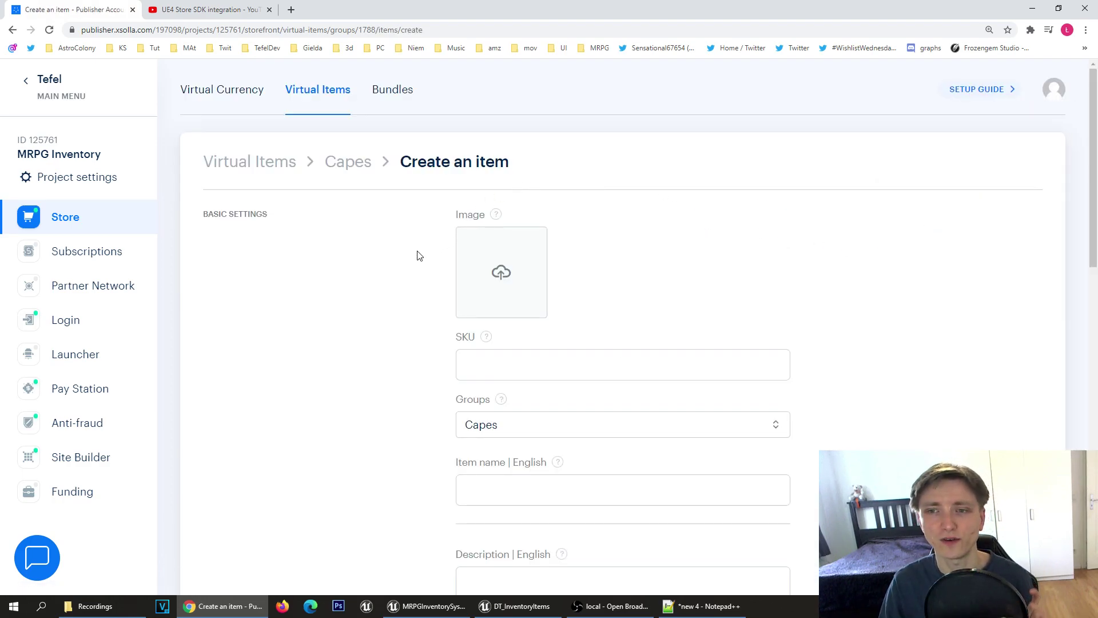
pyautogui.scroll(-2, 458, 305)
pyautogui.click(465, 243)
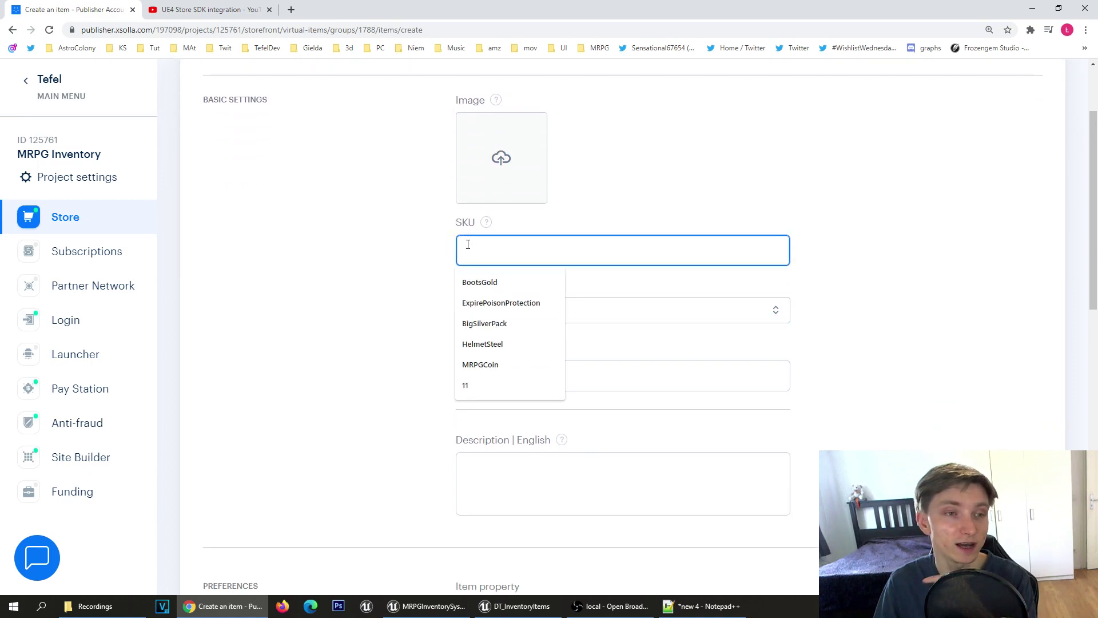
pyautogui.click(388, 243)
pyautogui.scroll(-2, 436, 345)
pyautogui.click(529, 283)
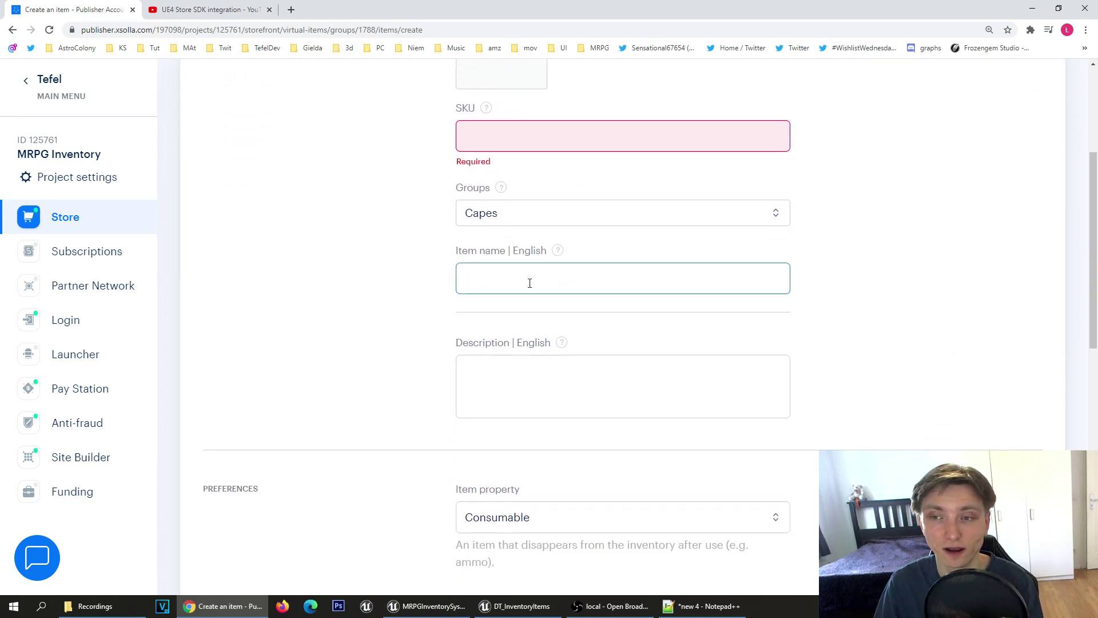
pyautogui.click(384, 317)
pyautogui.click(500, 385)
# Step: Keep Consumable as the item property and scroll down to the real and virtual pricing sections
pyautogui.scroll(-3, 383, 356)
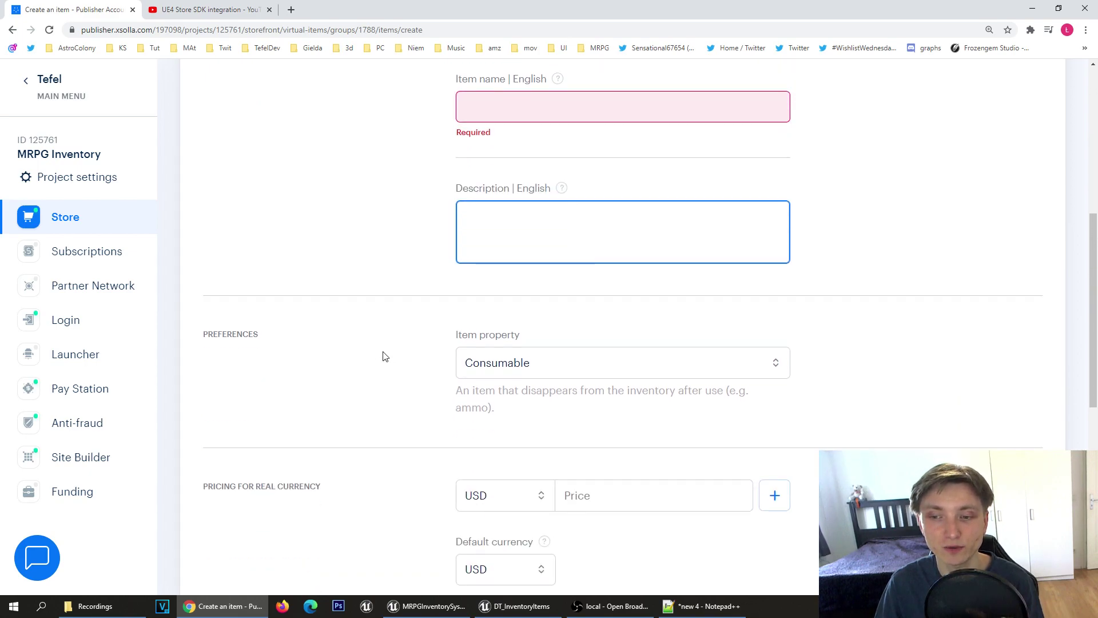
pyautogui.scroll(-3, 383, 356)
pyautogui.click(626, 214)
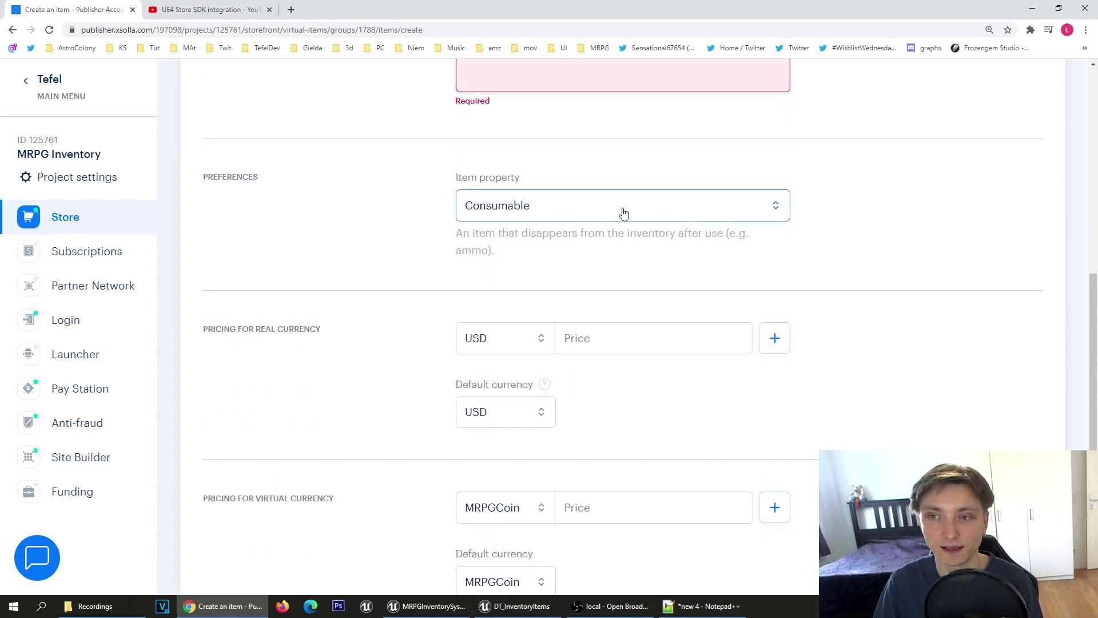
pyautogui.click(589, 214)
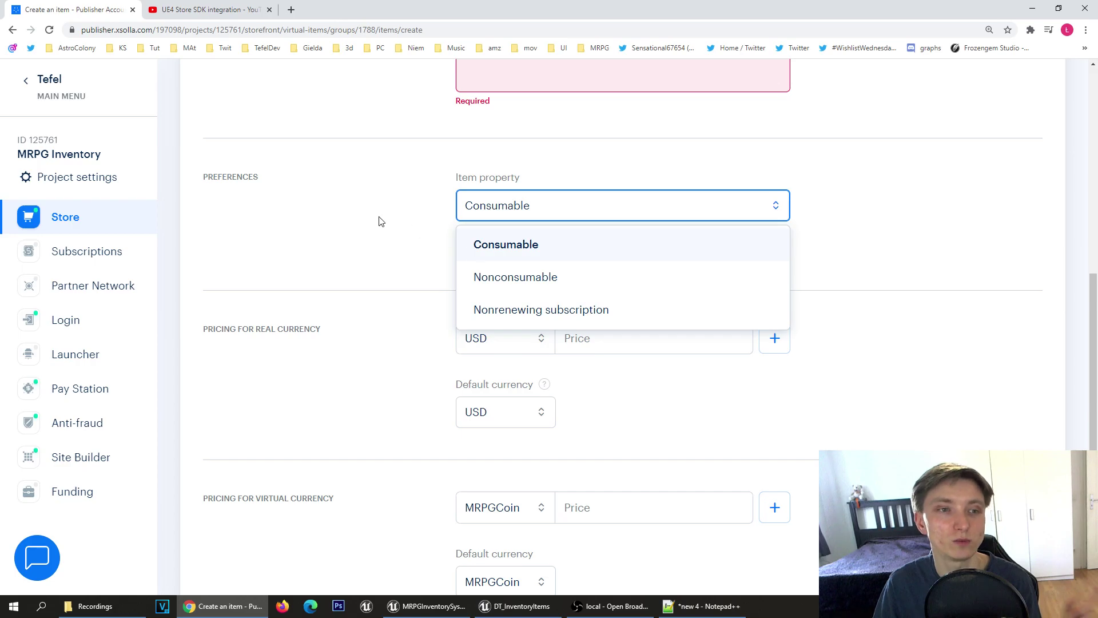
pyautogui.click(503, 223)
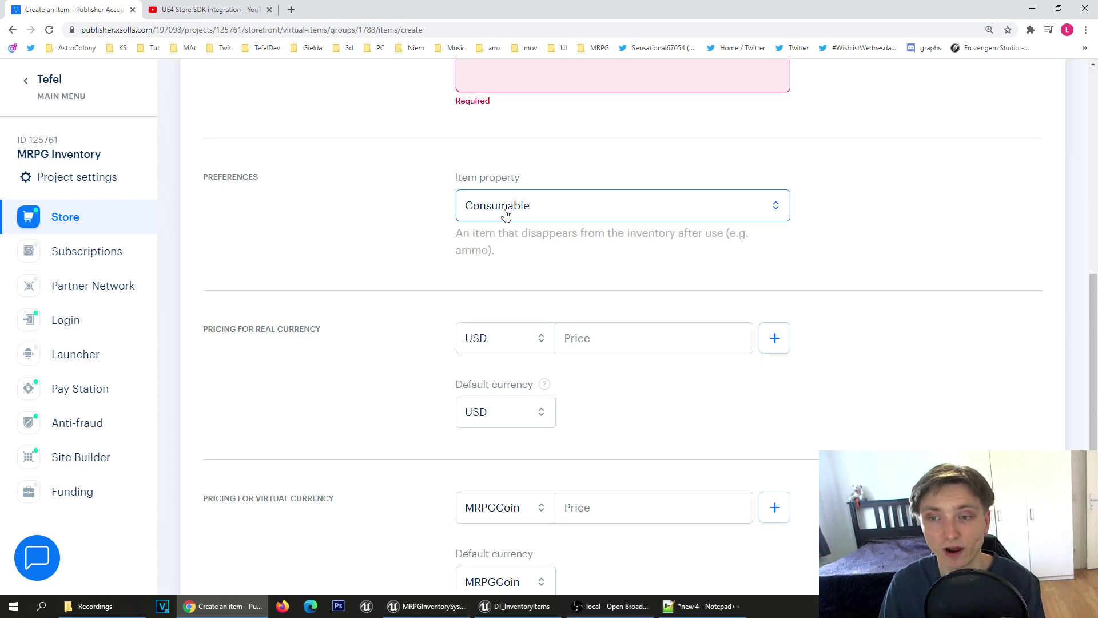
pyautogui.scroll(-2, 556, 307)
pyautogui.scroll(-1, 527, 301)
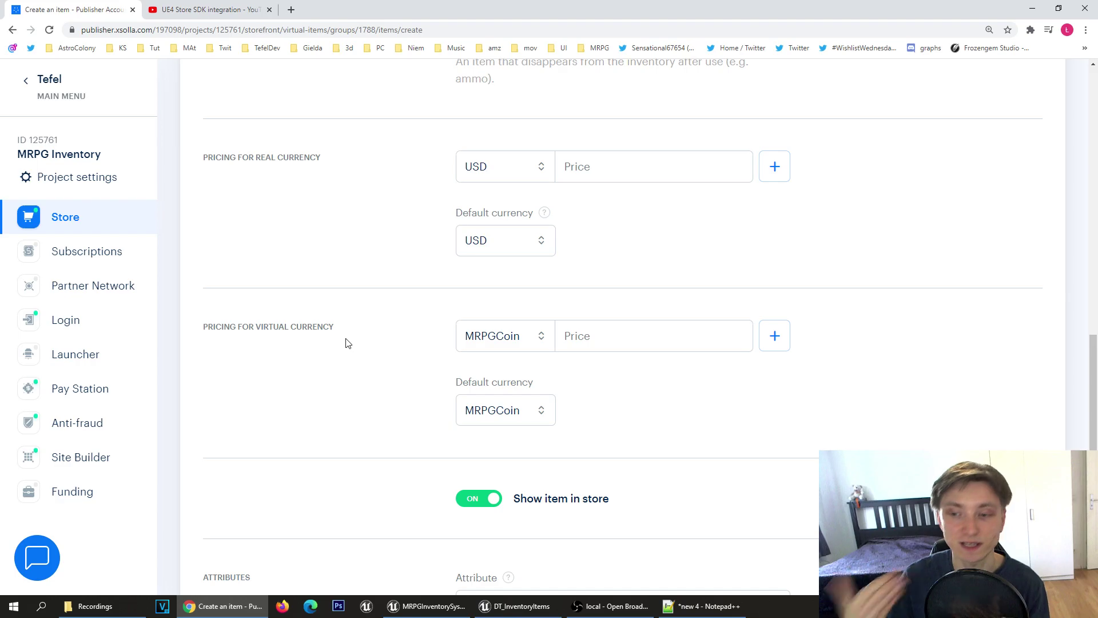
pyautogui.click(542, 605)
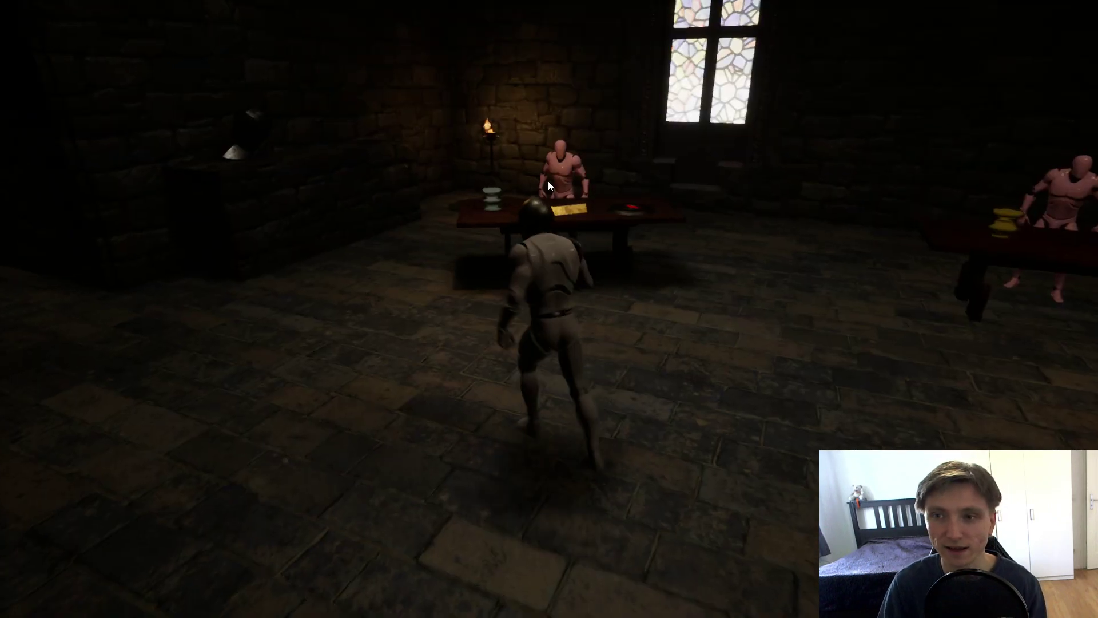
# Step: Open the capes vendor's shop showing its purchased capes, then close the panels
pyautogui.click(548, 181)
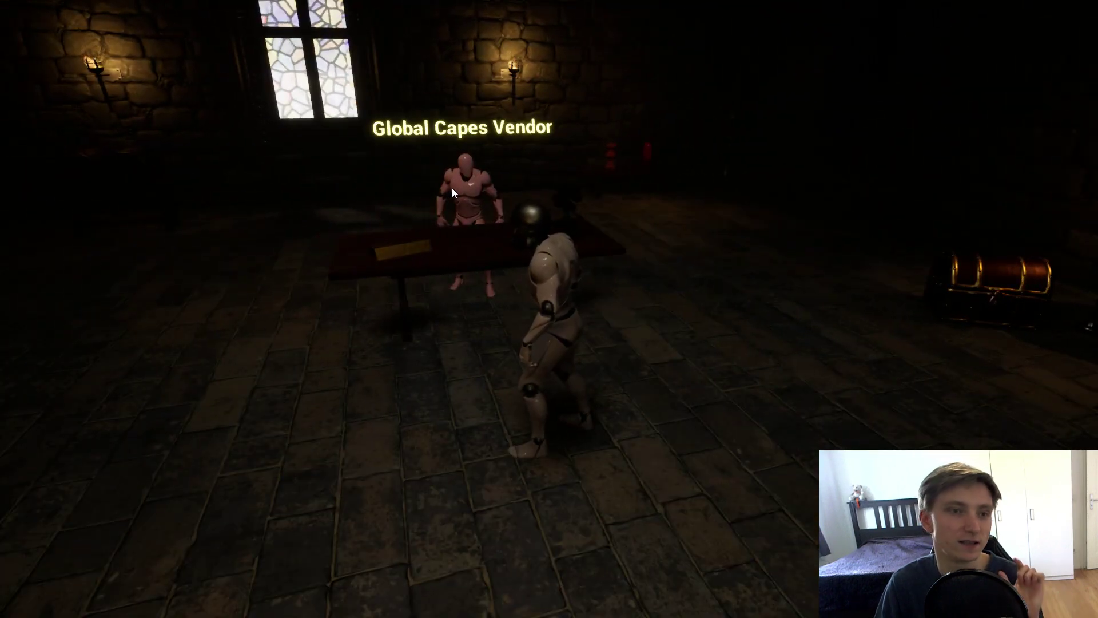
pyautogui.click(452, 188)
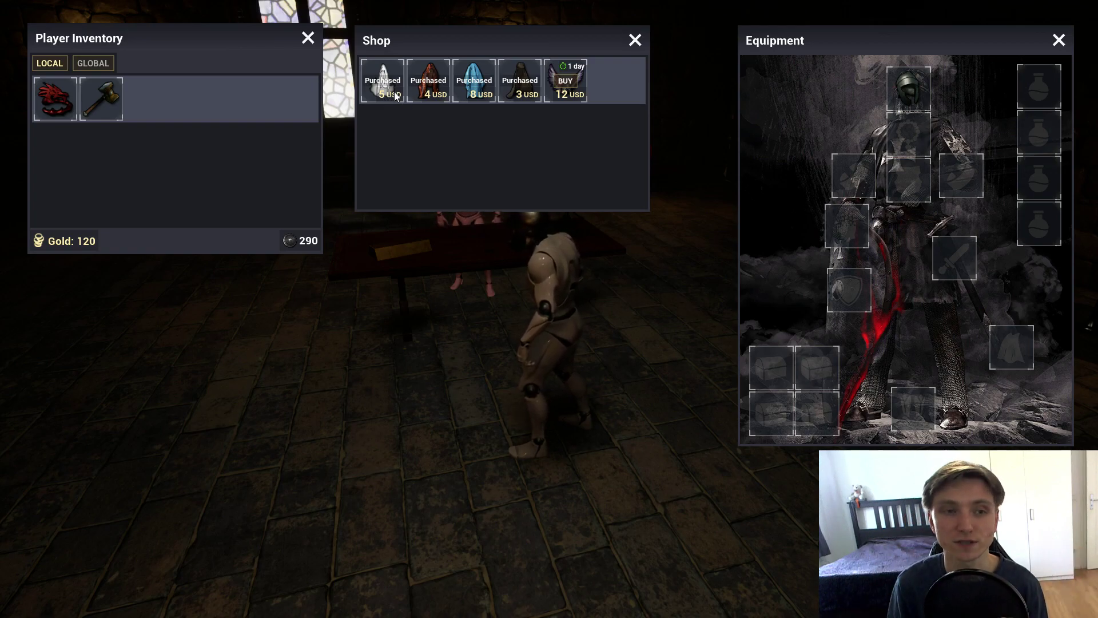
pyautogui.press('Escape')
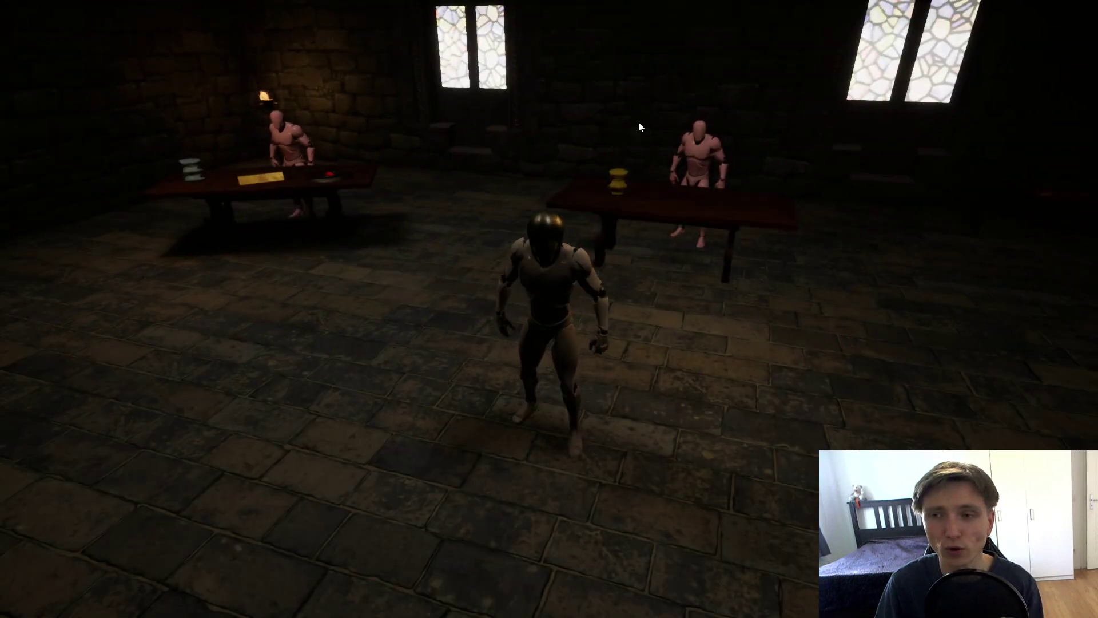
pyautogui.press('w')
# Step: Reopen the other vendor's shop, close it, and stop the play session
pyautogui.click(654, 183)
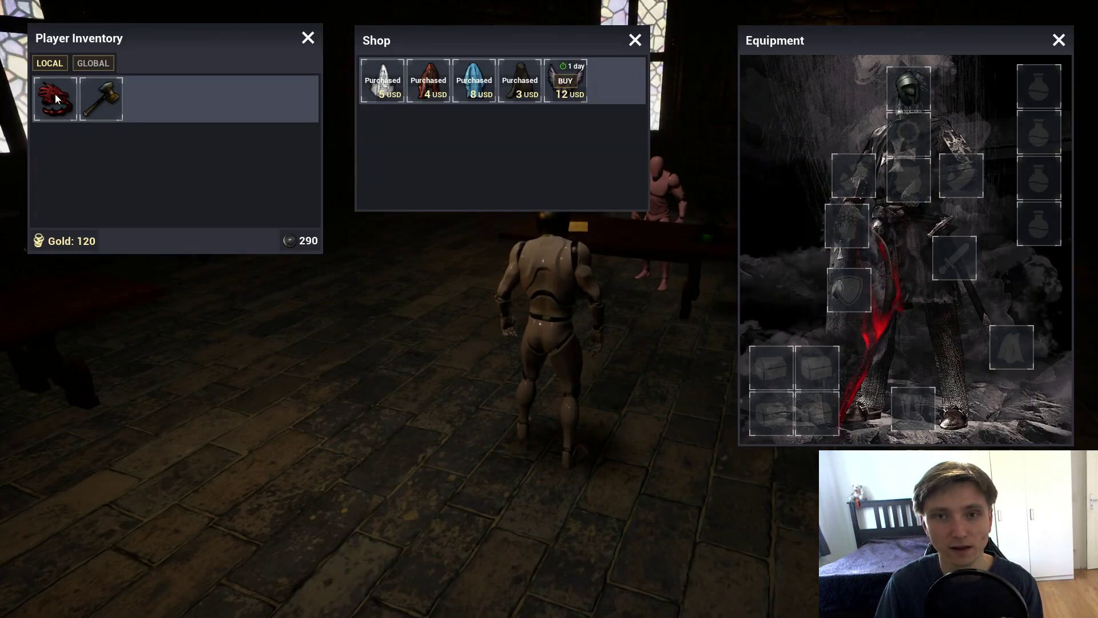
pyautogui.press('Escape')
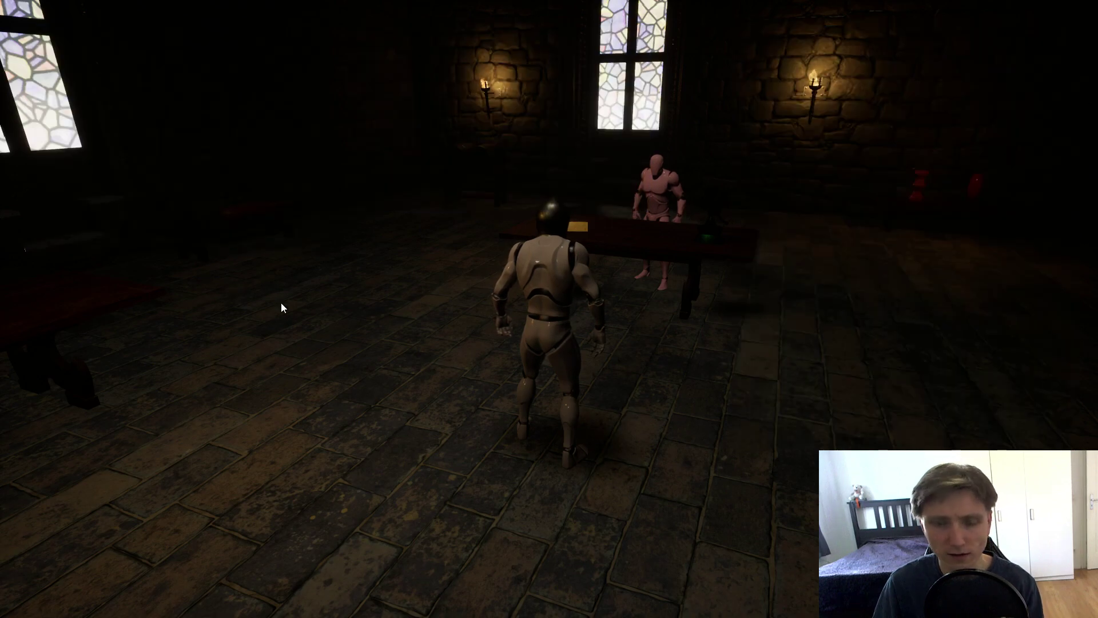
pyautogui.press('w')
pyautogui.press('super')
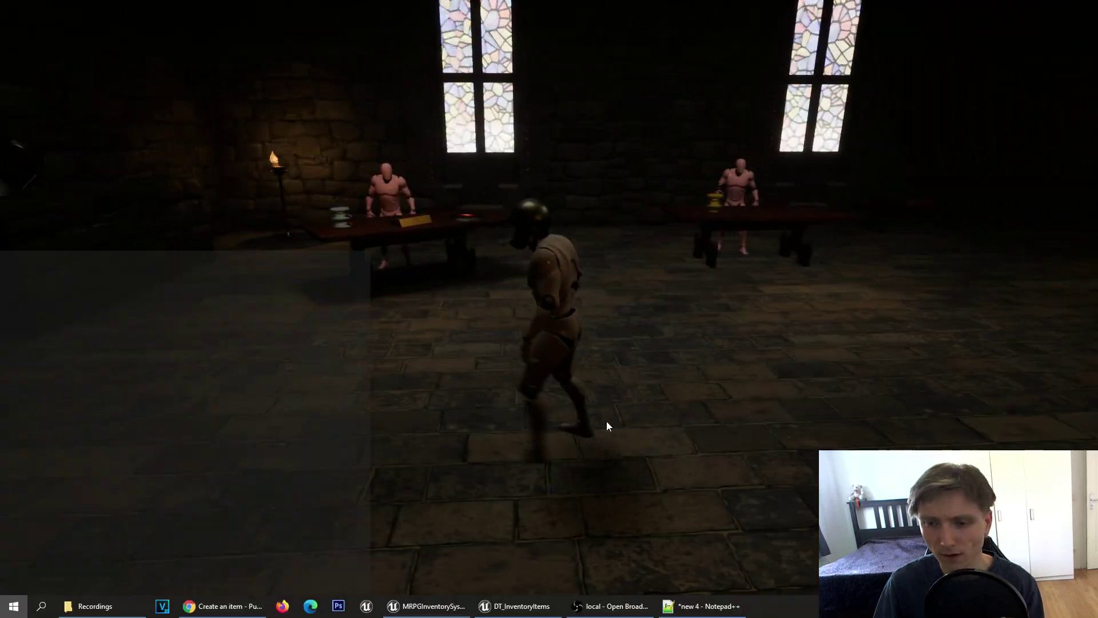
pyautogui.click(664, 265)
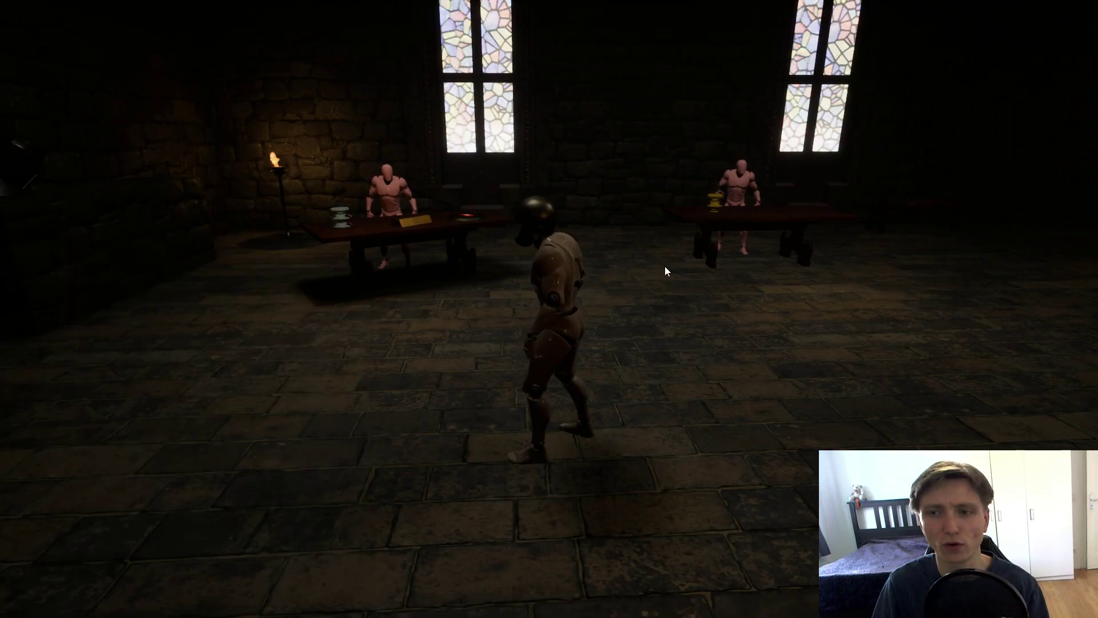
pyautogui.press('Escape')
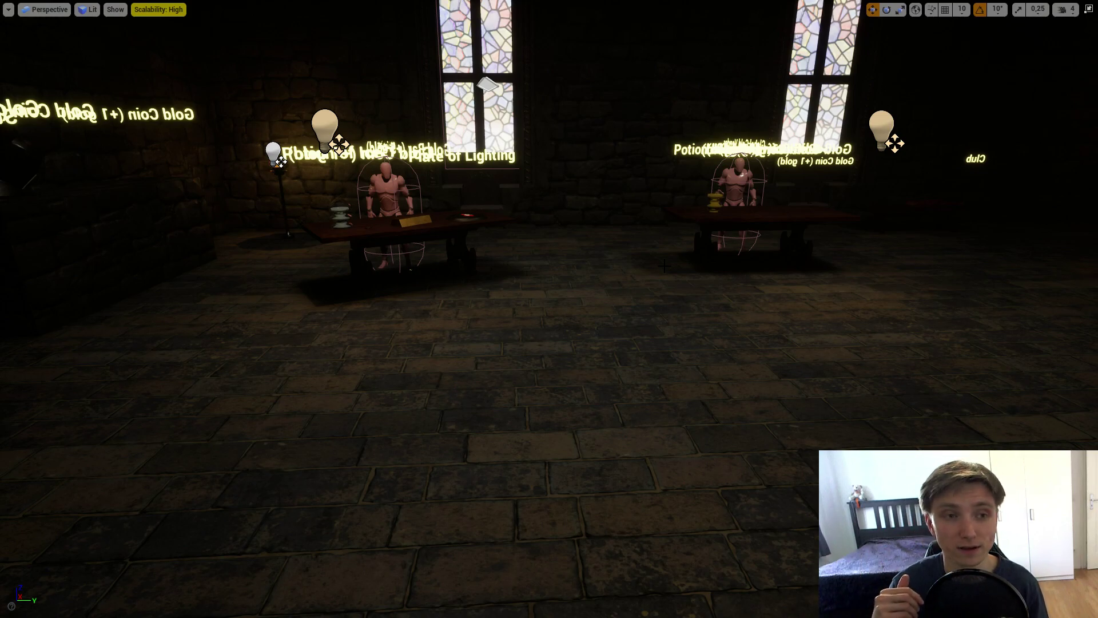
# Step: Open the L_XsollaStore level, play it, and enter the in-game store
pyautogui.press('F11')
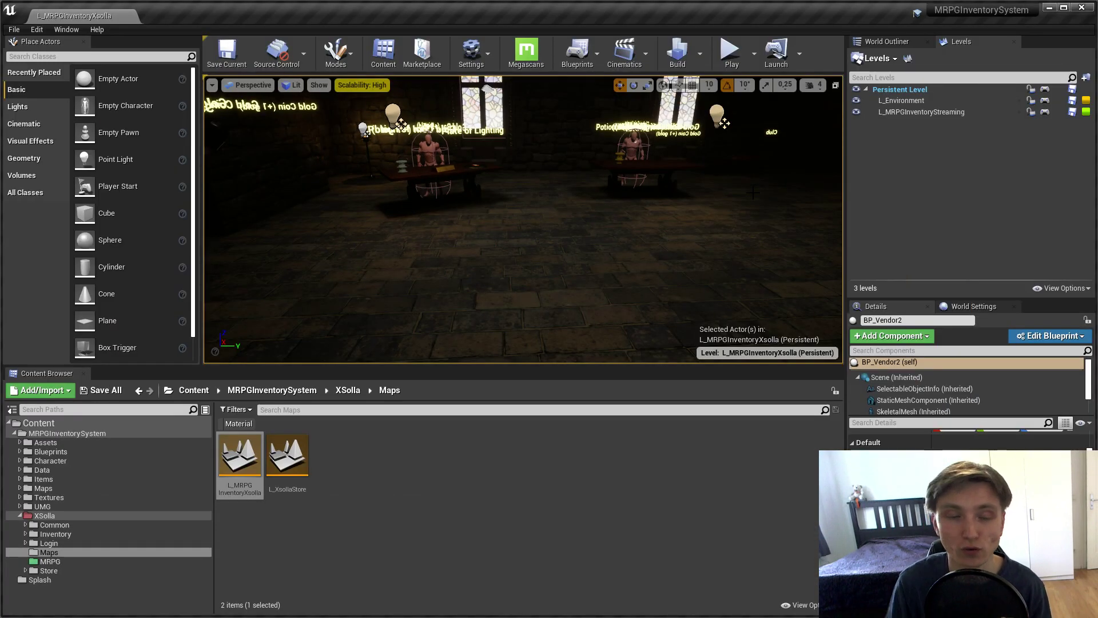
pyautogui.doubleClick(287, 456)
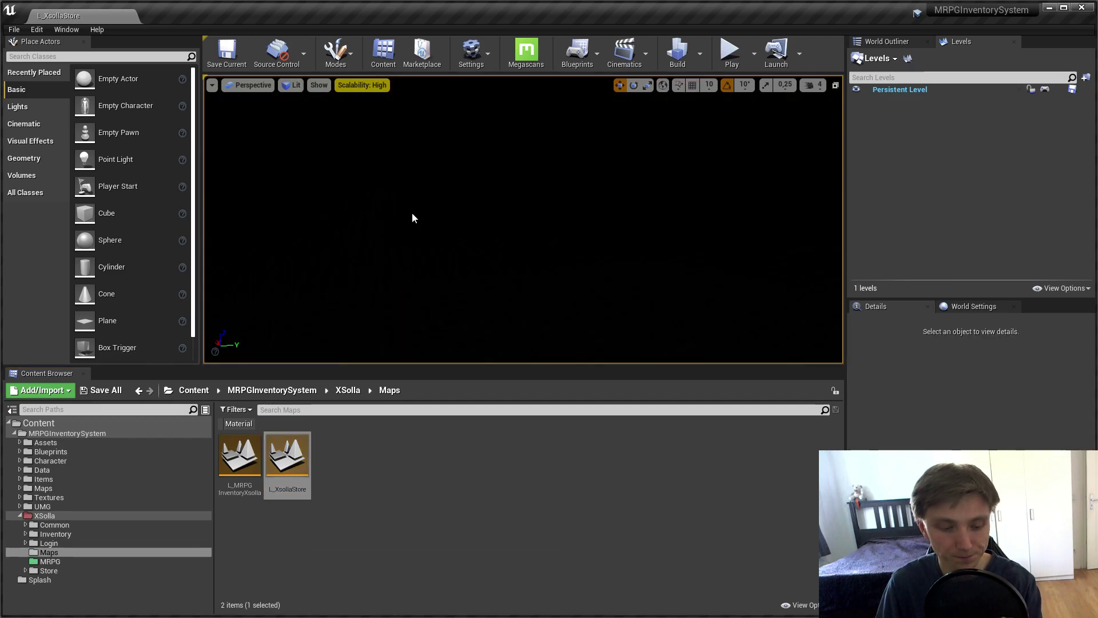
pyautogui.press('F11')
pyautogui.hotkey('alt', 'p')
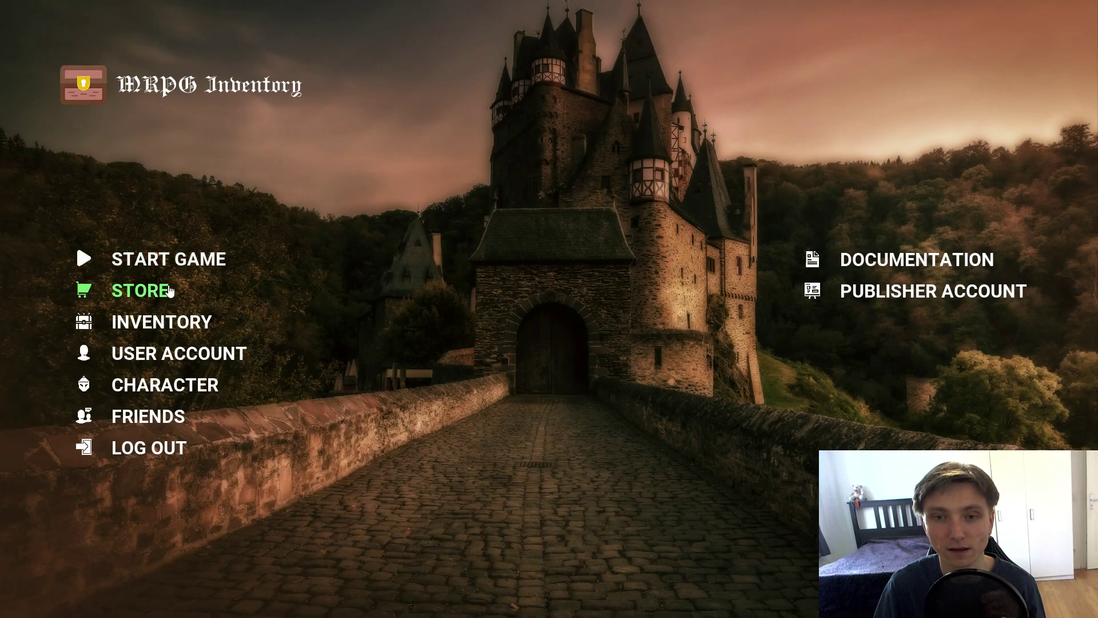
pyautogui.click(140, 293)
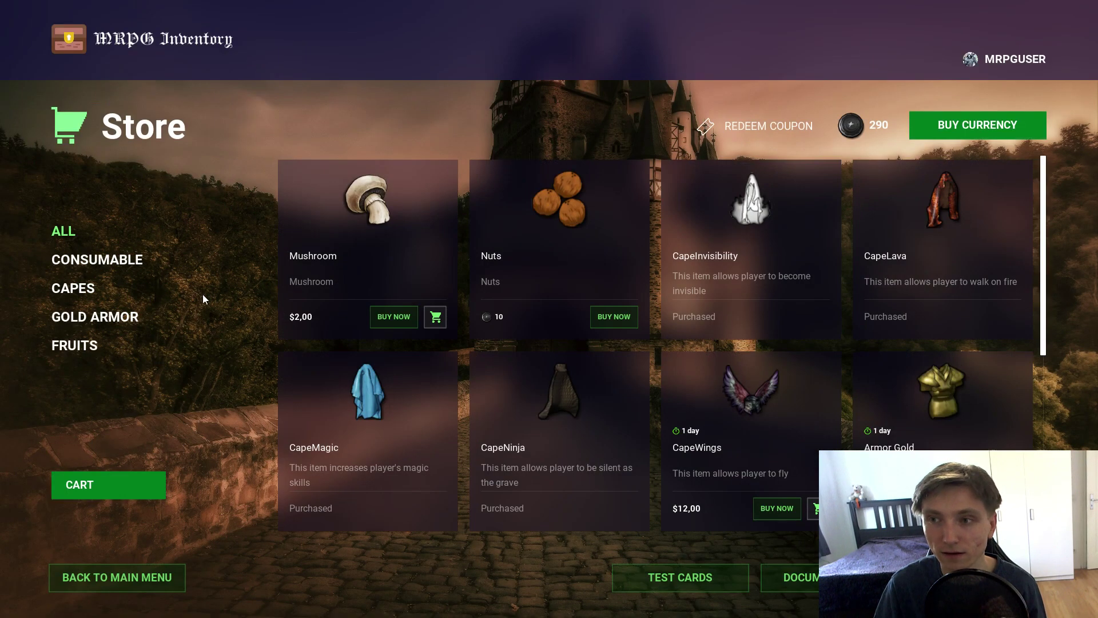
# Step: Add one Mushroom ($2,00) to the cart and select the cart's promo code field
pyautogui.click(984, 129)
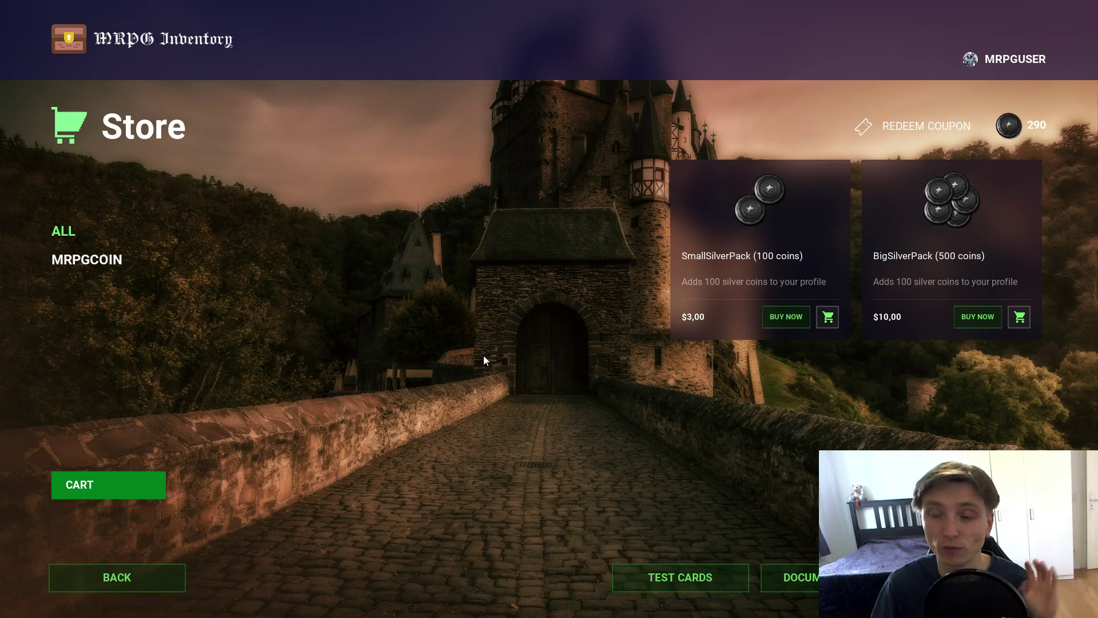
pyautogui.click(116, 577)
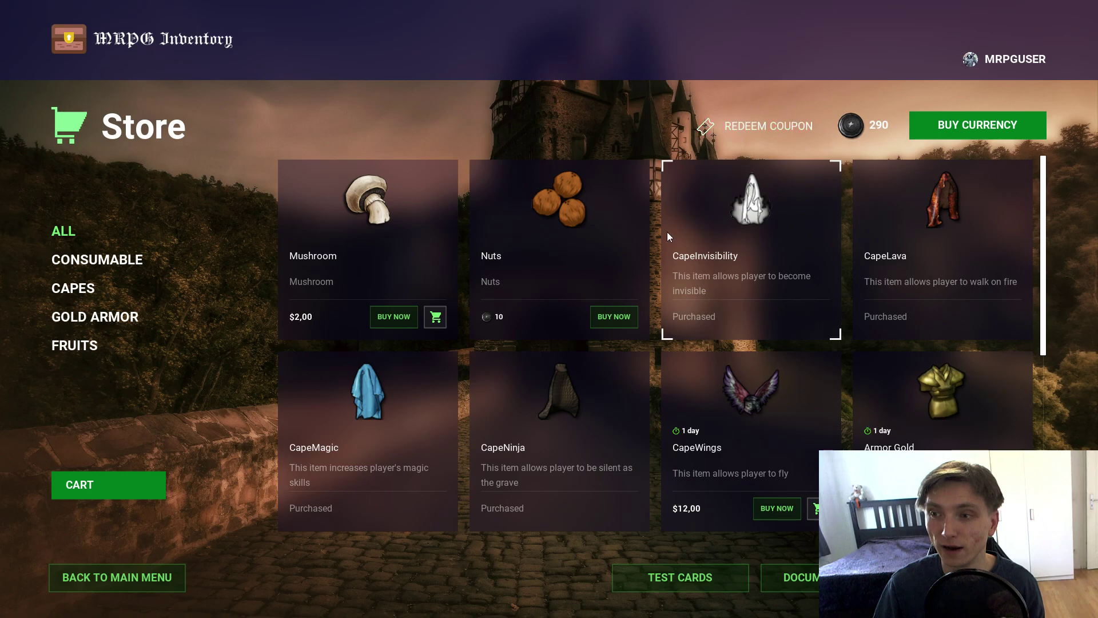
pyautogui.click(391, 313)
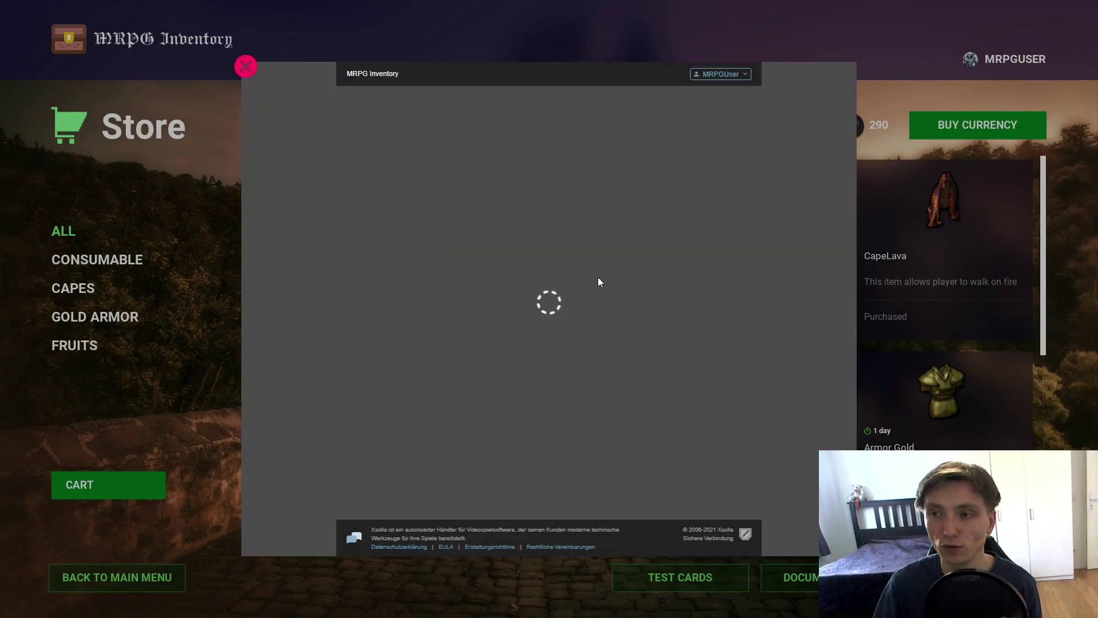
pyautogui.click(245, 67)
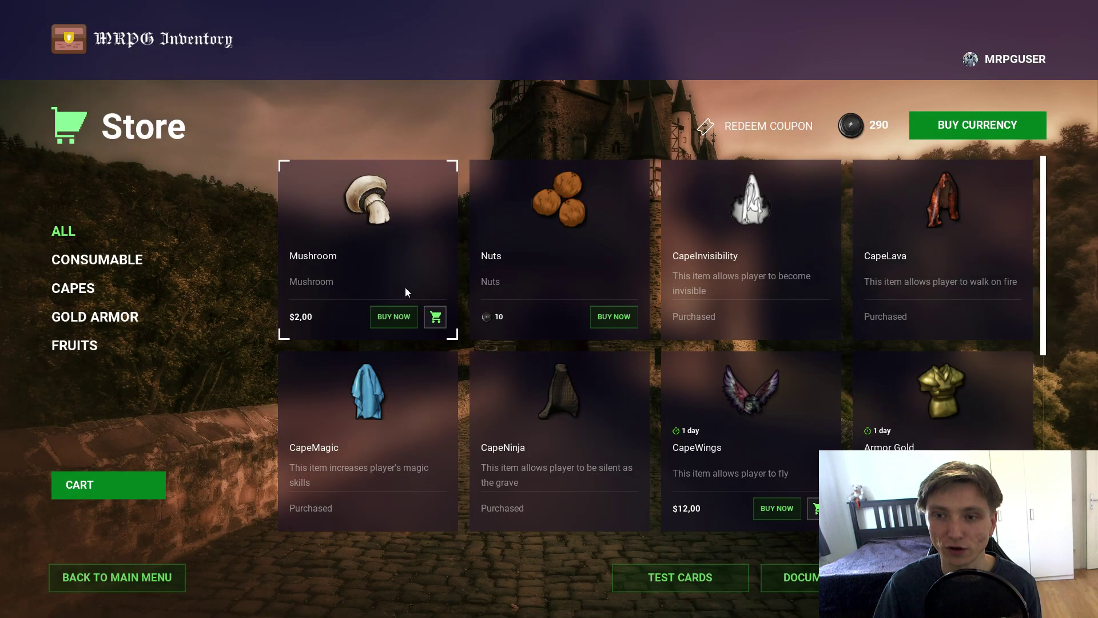
pyautogui.click(433, 324)
pyautogui.click(82, 491)
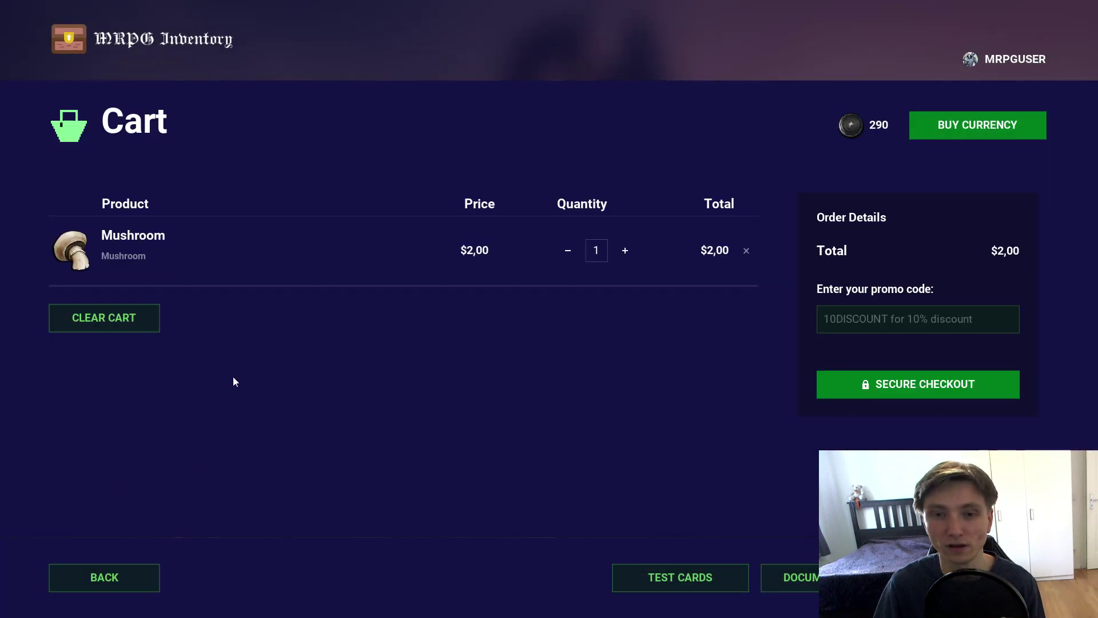
pyautogui.click(883, 315)
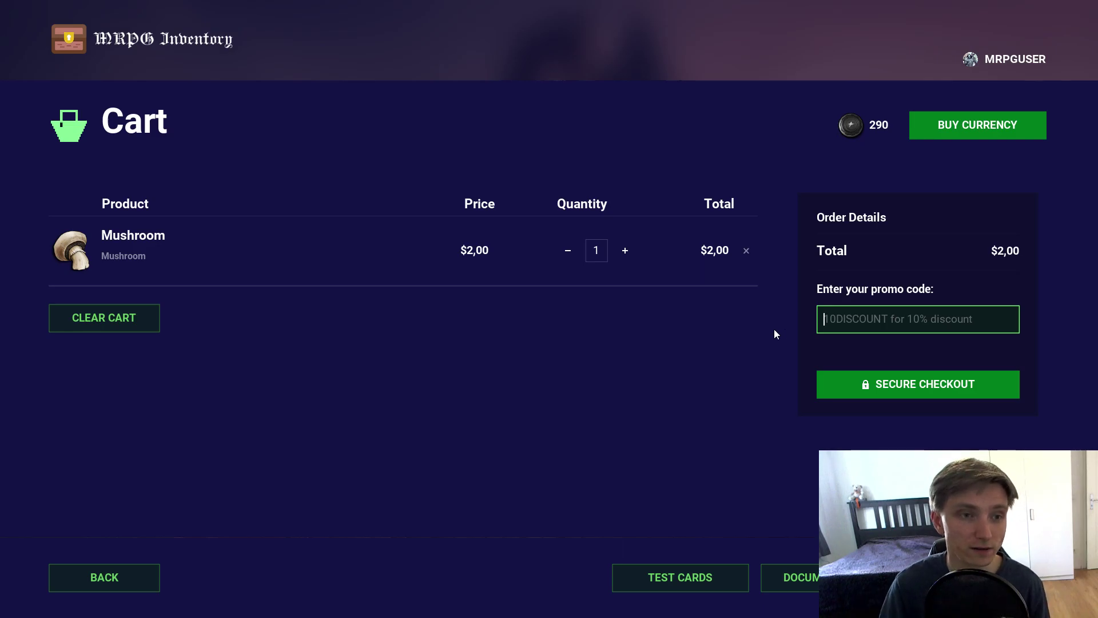
# Step: Copy the 10% promo code MRPG10DISCOUNT from the Promotions list and return to the cart
pyautogui.press('super')
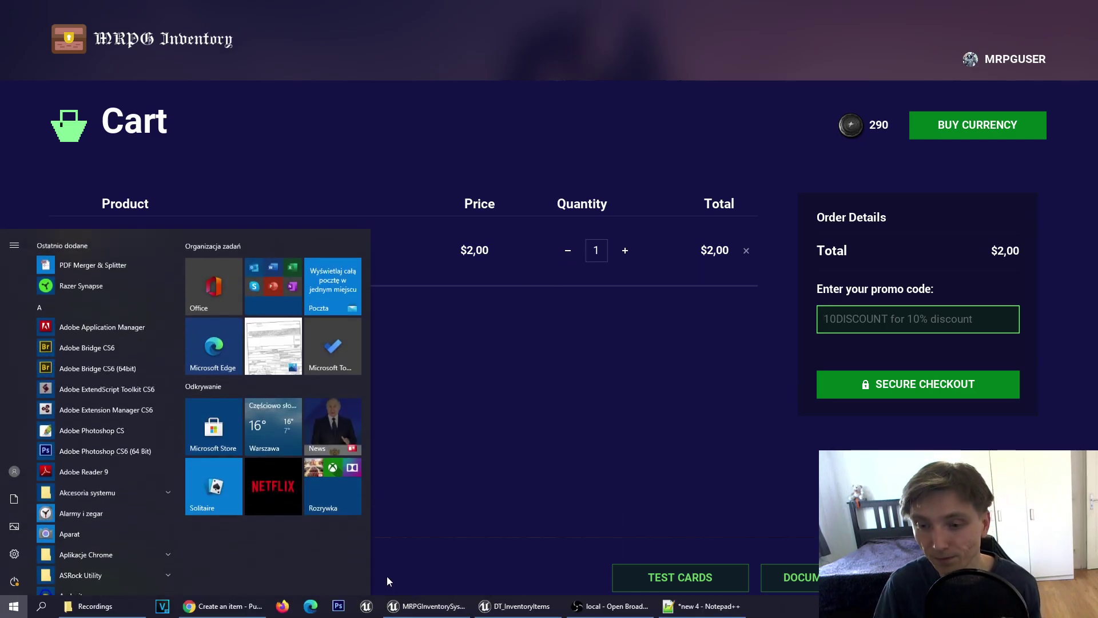
pyautogui.click(218, 605)
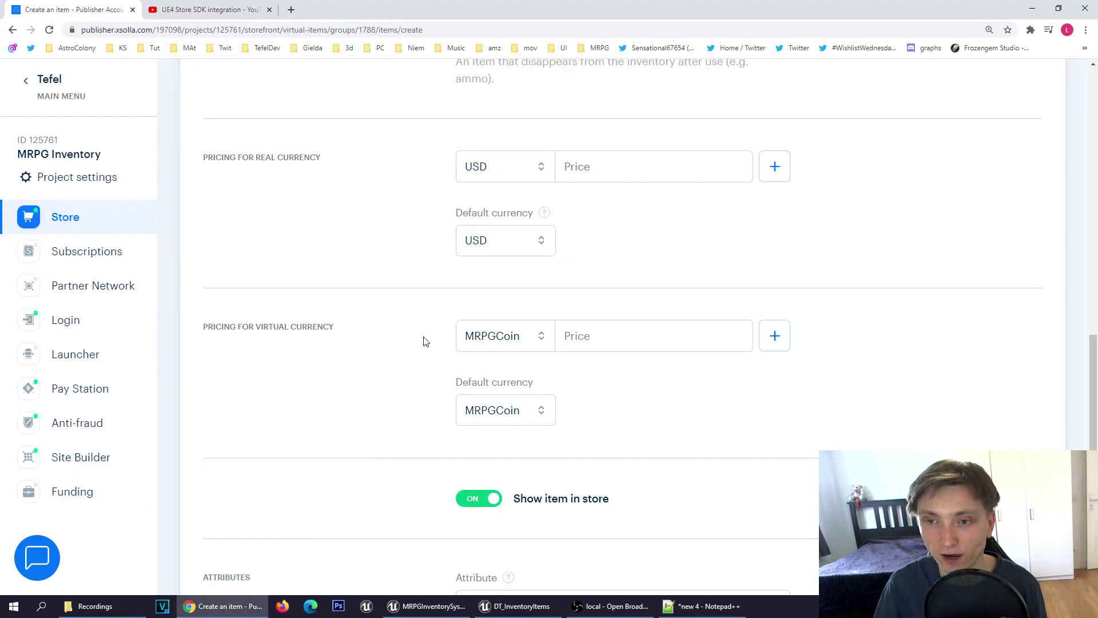
pyautogui.click(61, 218)
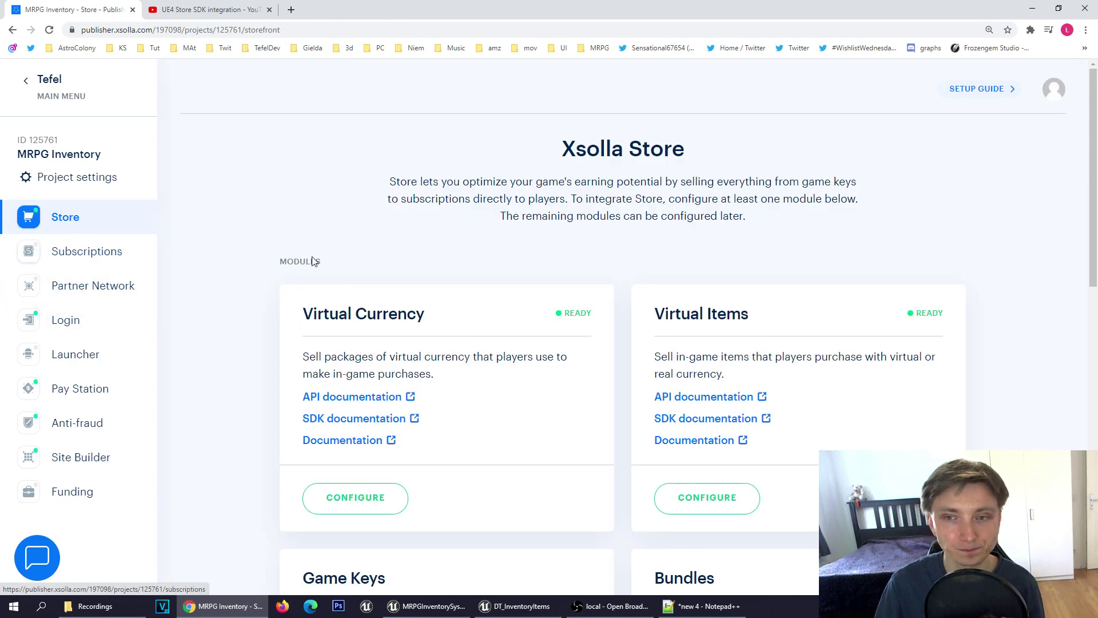
pyautogui.scroll(-12, 368, 308)
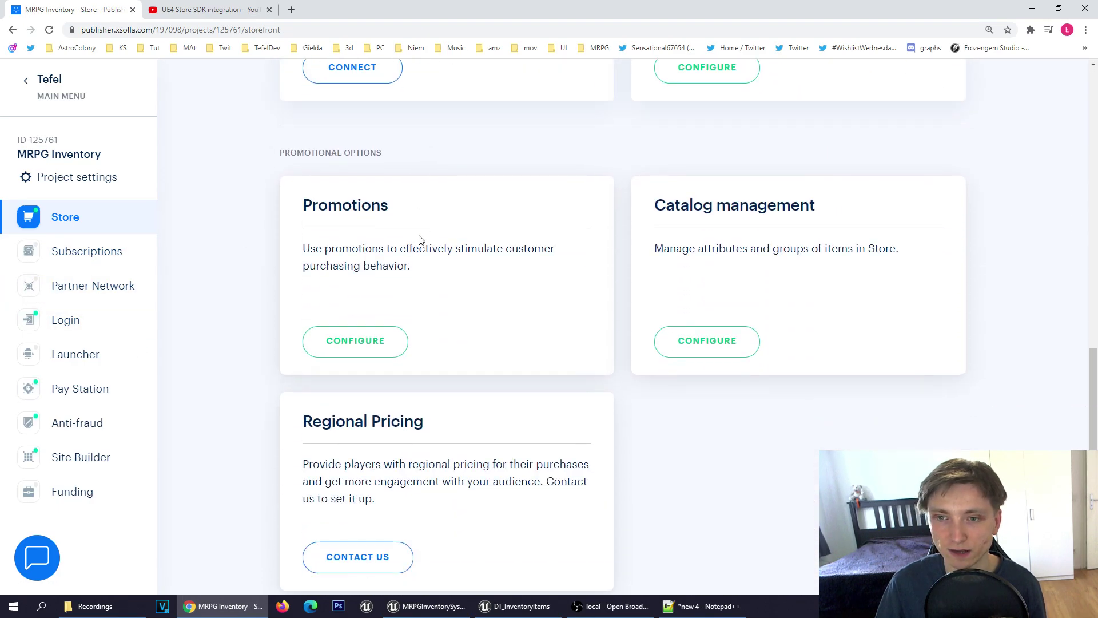
pyautogui.click(355, 341)
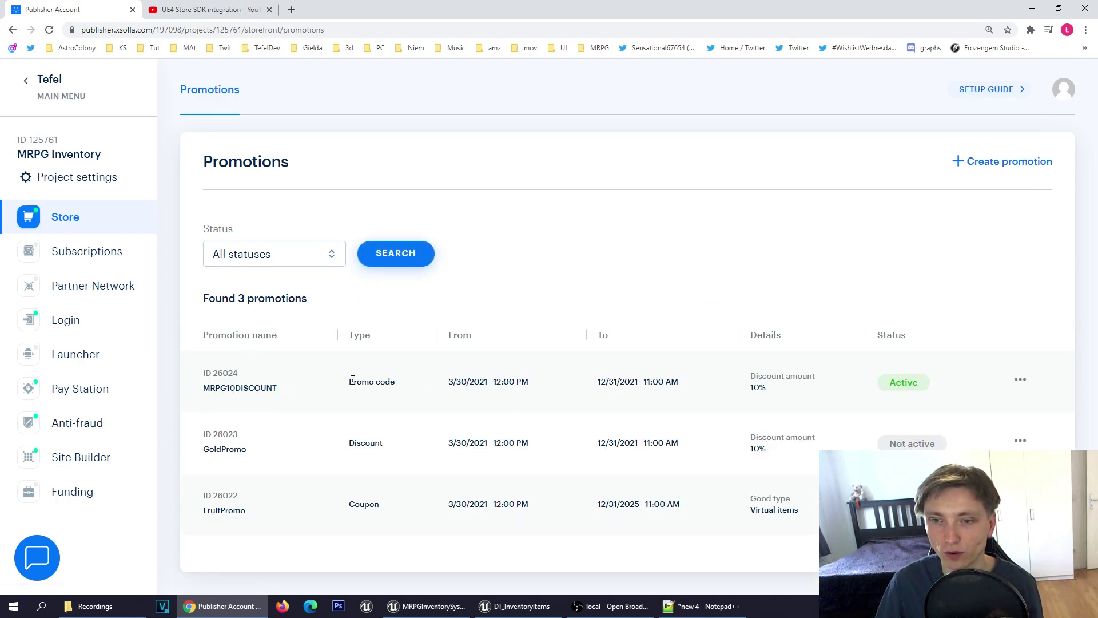
pyautogui.moveTo(348, 386); pyautogui.dragTo(394, 381)
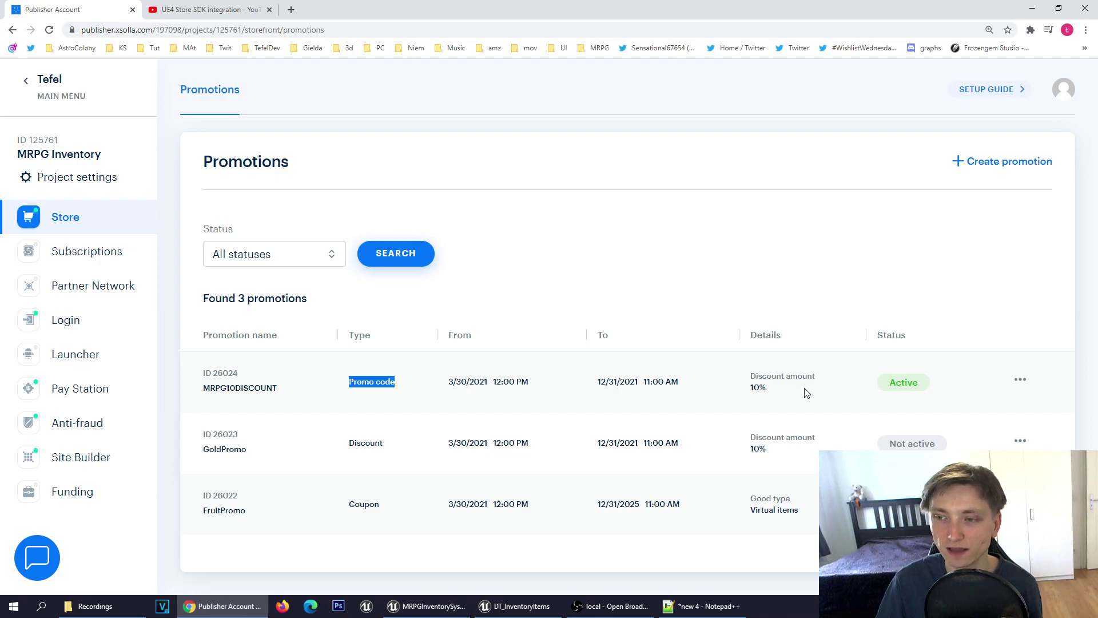
pyautogui.moveTo(779, 391); pyautogui.dragTo(747, 391)
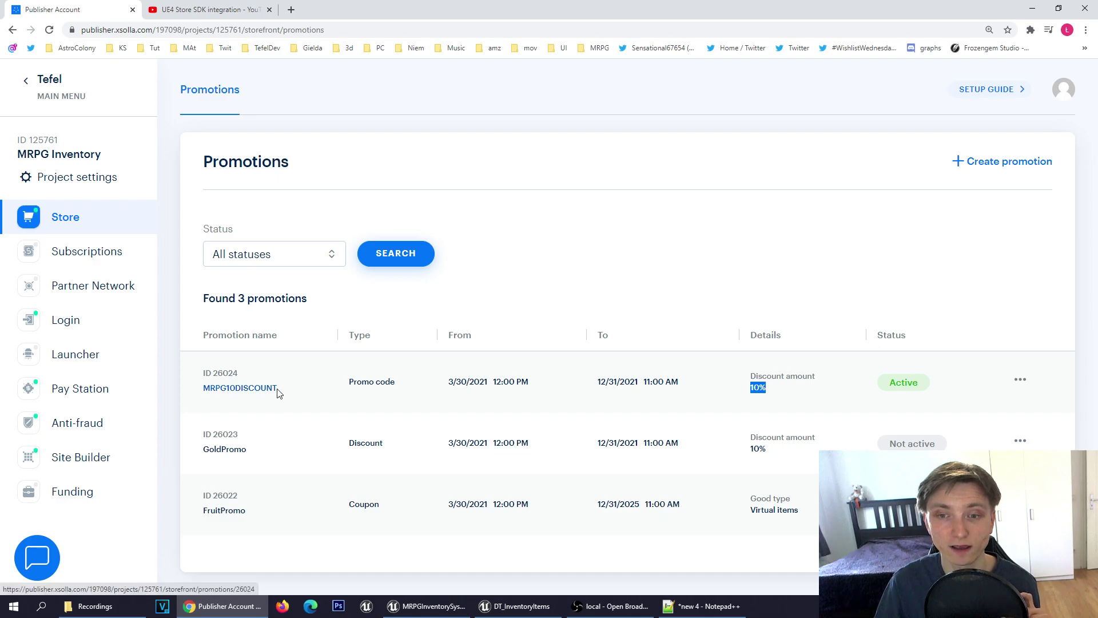
pyautogui.moveTo(277, 388); pyautogui.dragTo(205, 388)
pyautogui.hotkey('ctrl', 'c')
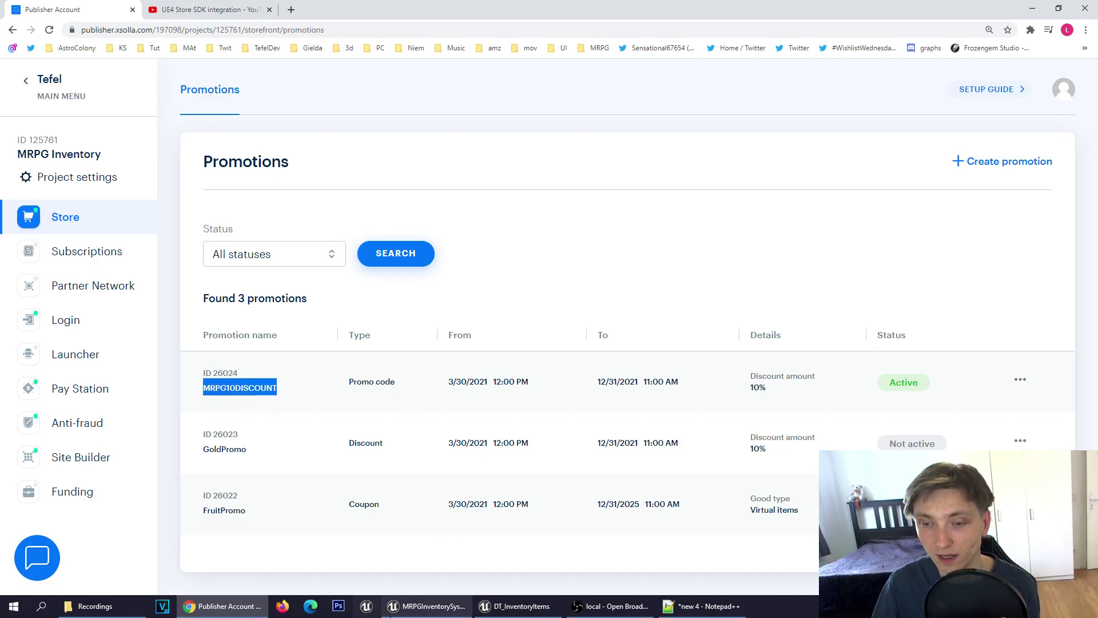
pyautogui.hotkey('alt', 'Tab')
pyautogui.click(938, 327)
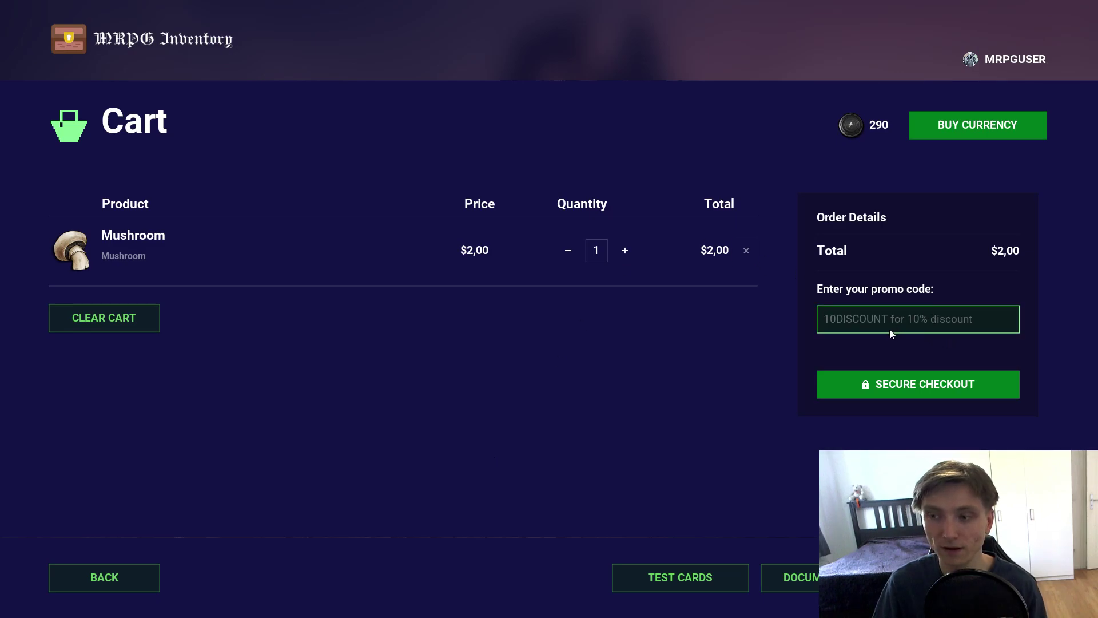
# Step: Apply the MRPG10DISCOUNT promo code to the Mushroom cart, cutting the total to $1,62
pyautogui.hotkey('ctrl', 'v')
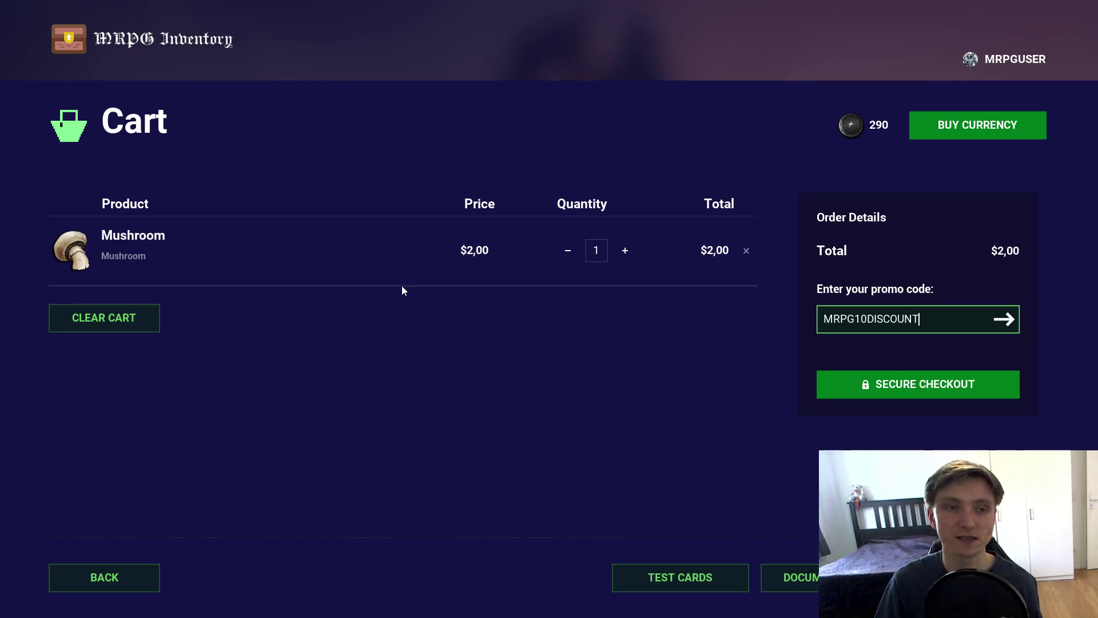
pyautogui.click(869, 385)
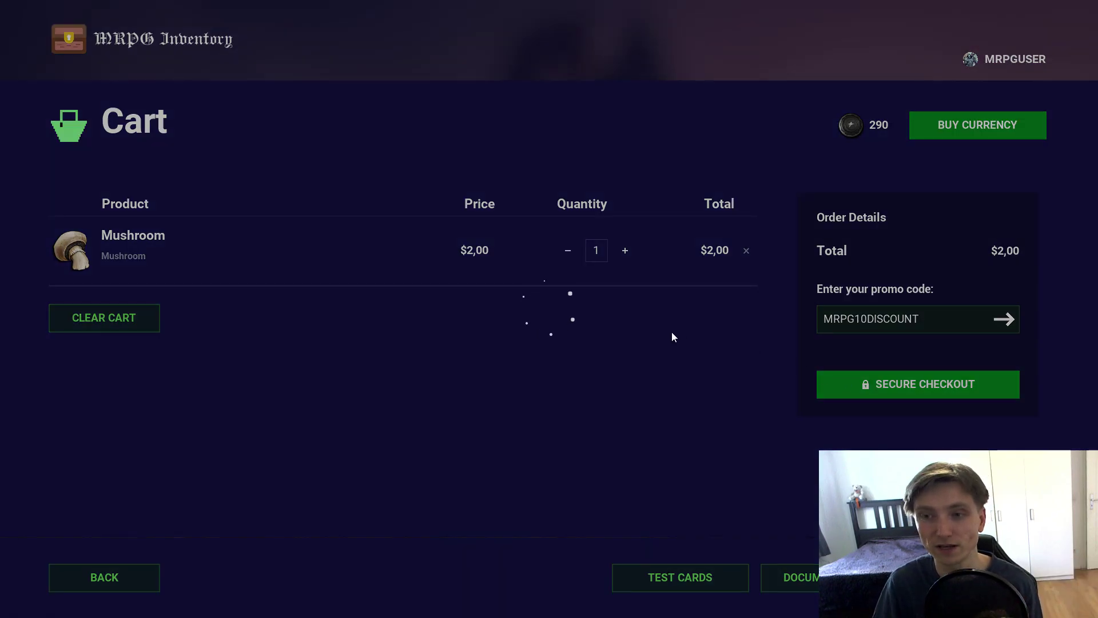
pyautogui.click(1004, 318)
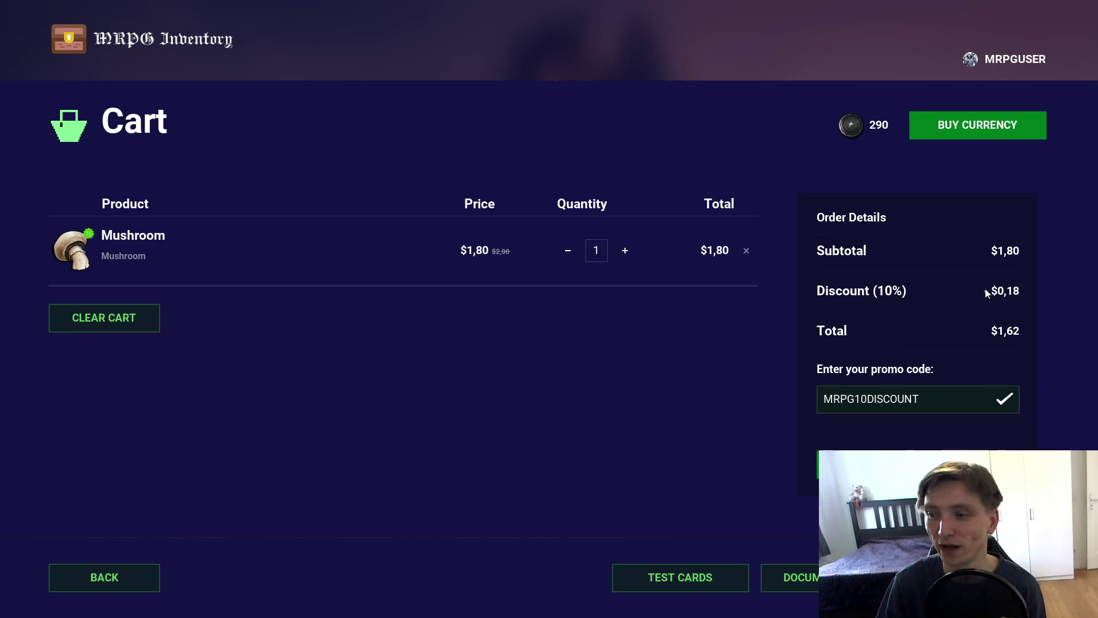
# Step: Return from the cart to the store grid and leave the game window
pyautogui.click(103, 577)
pyautogui.press('super')
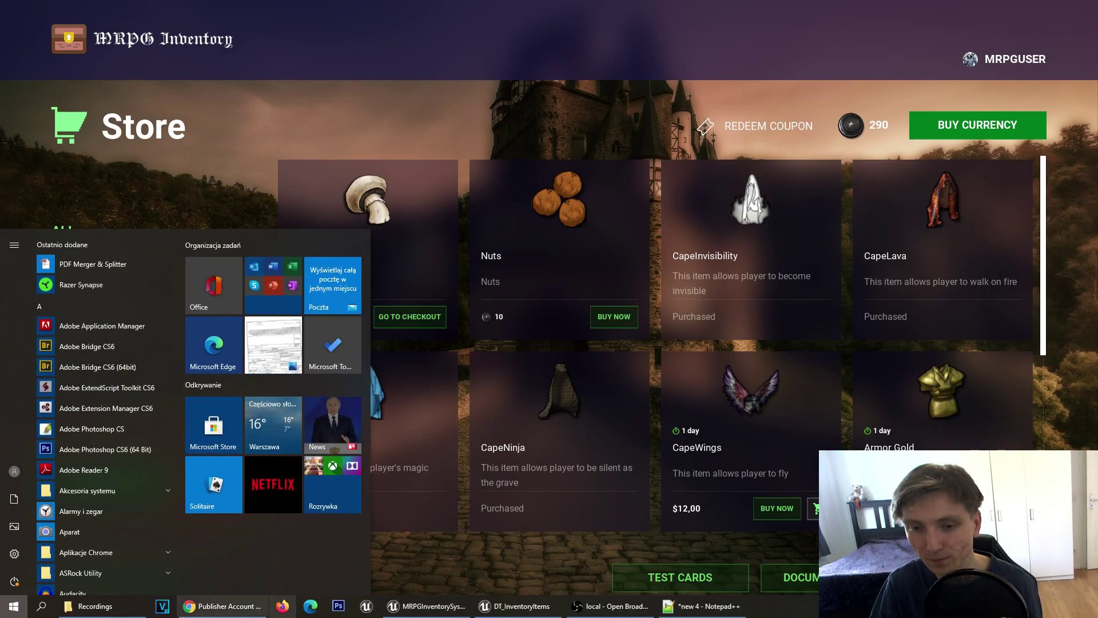
pyautogui.press('super')
pyautogui.press('super')
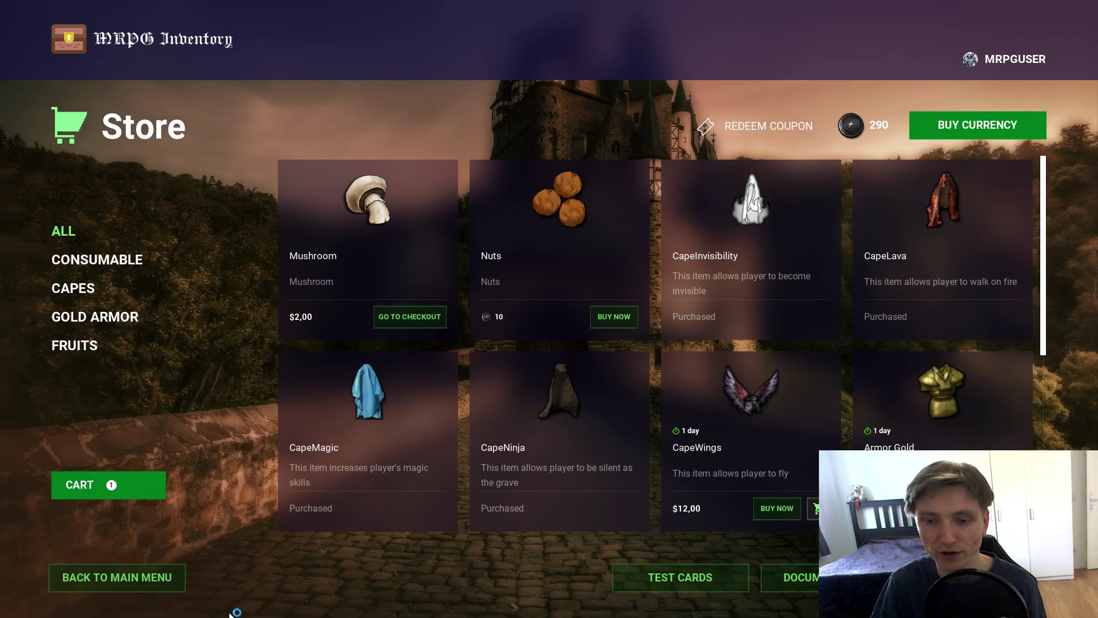
pyautogui.press('super')
# Step: Close the stray Firefox window to bring the Xsolla promotions page forward
pyautogui.hotkey('alt', 'Tab')
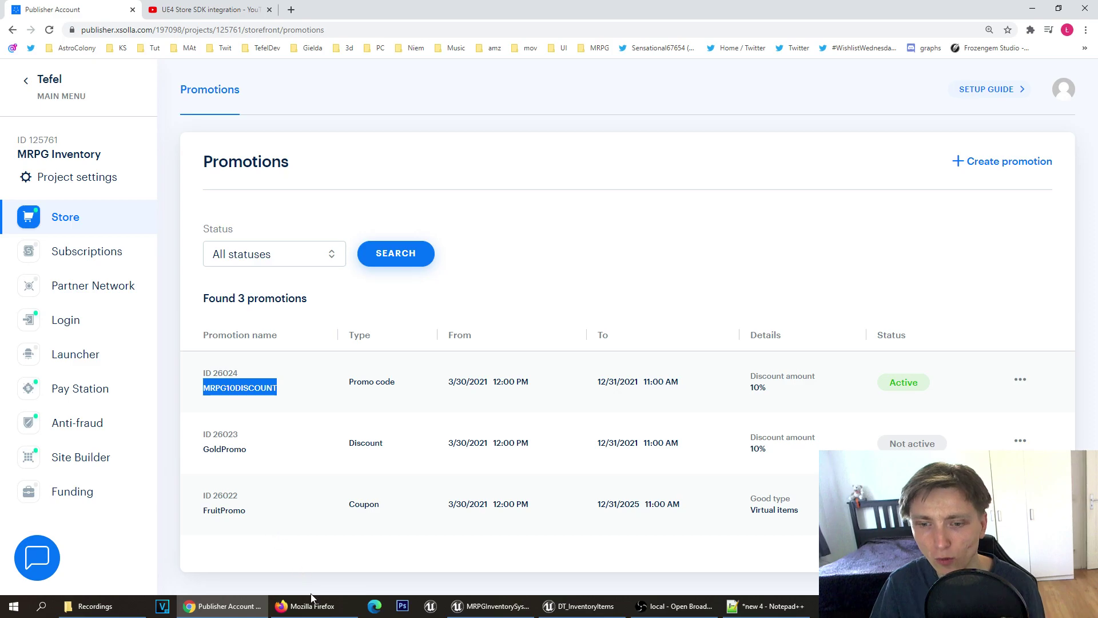
pyautogui.moveTo(314, 606); pyautogui.dragTo(317, 588)
pyautogui.click(316, 585)
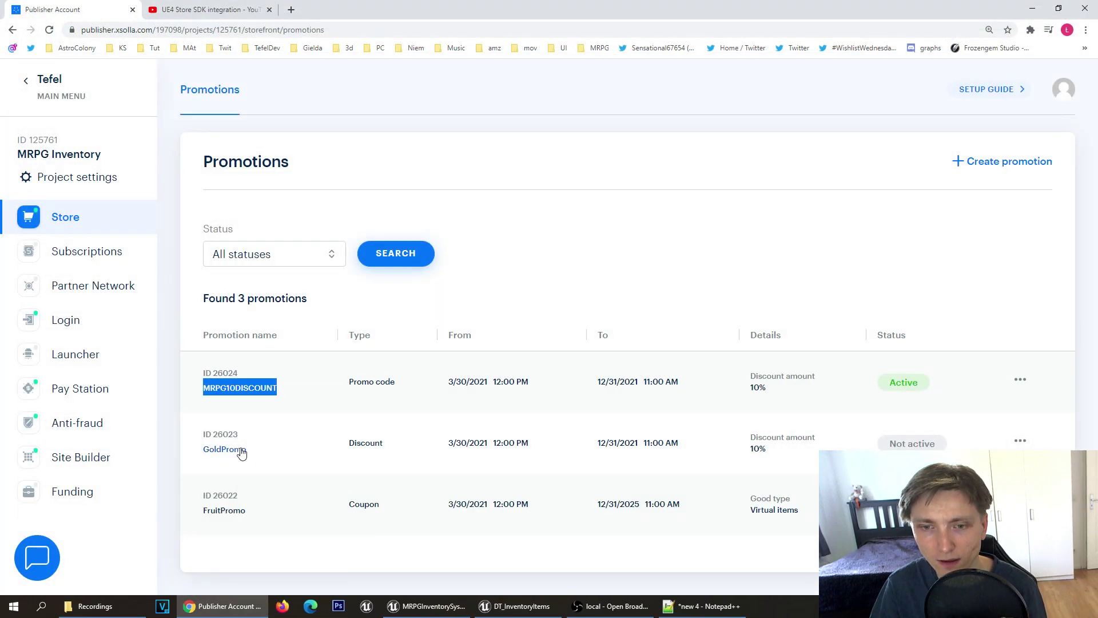
# Step: Highlight GoldPromo's Discount type and FruitPromo's Coupon type, then bring up the game's Redeem Coupon dialog
pyautogui.moveTo(350, 443); pyautogui.dragTo(420, 453)
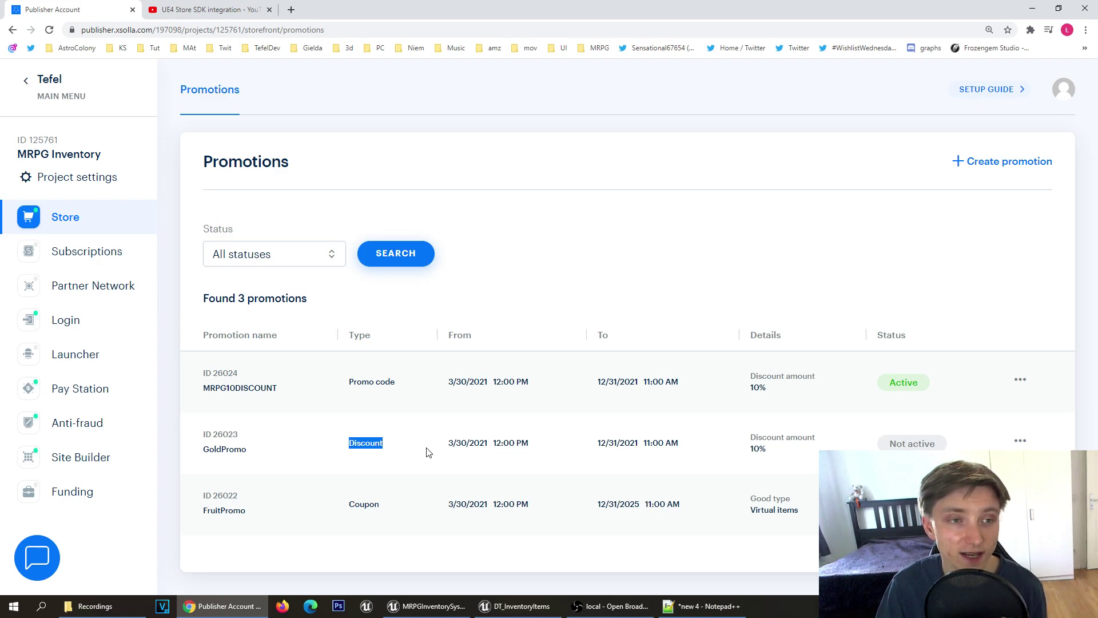
pyautogui.click(421, 451)
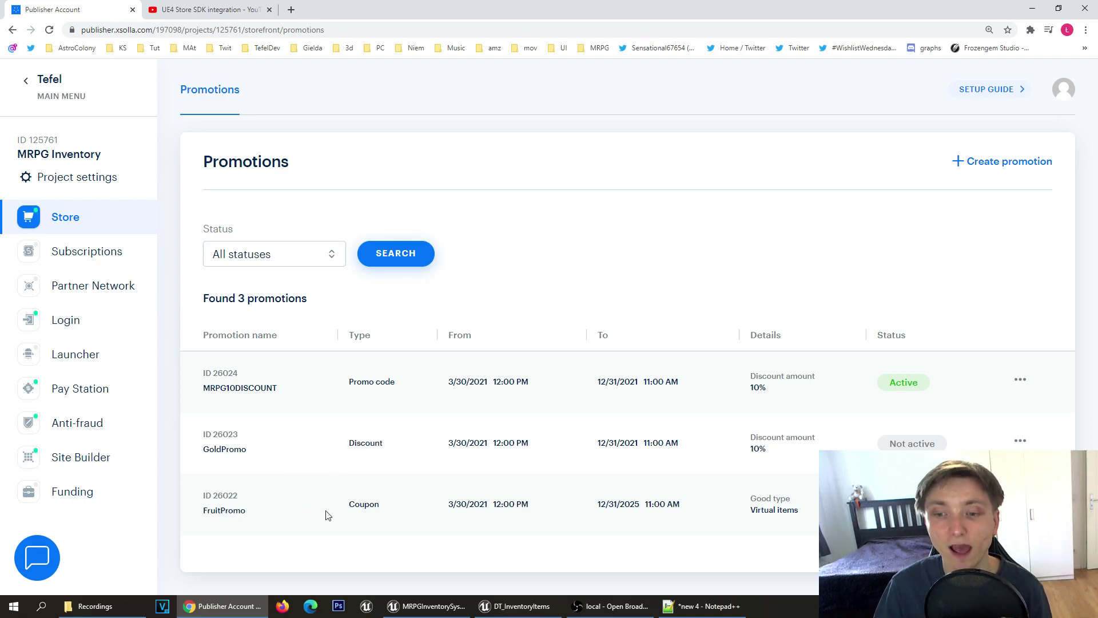
pyautogui.moveTo(344, 510); pyautogui.dragTo(407, 506)
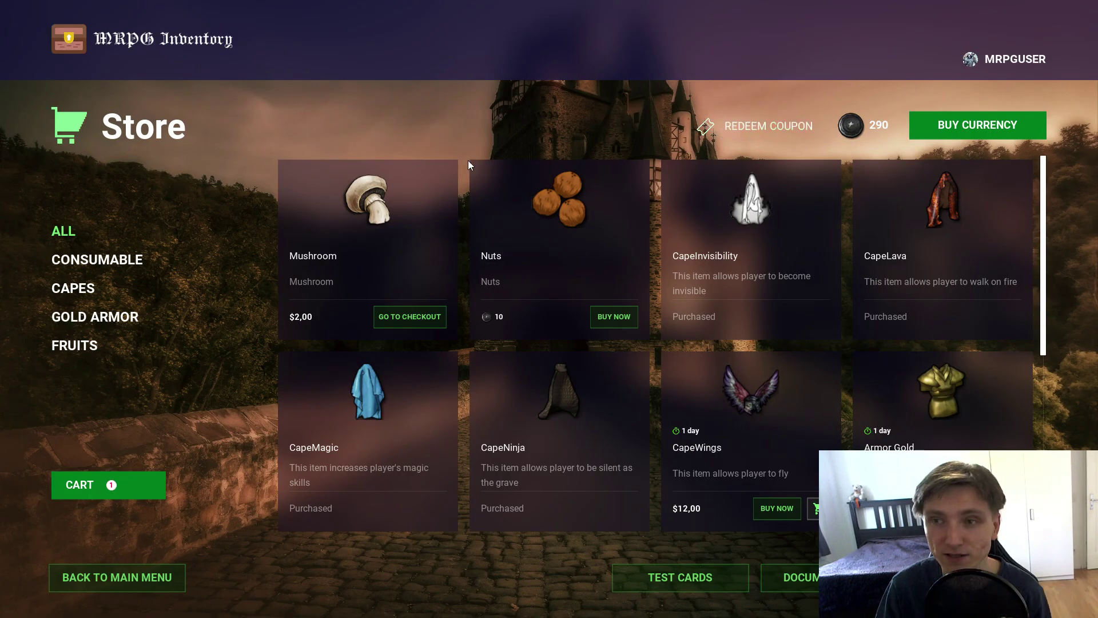
pyautogui.click(738, 126)
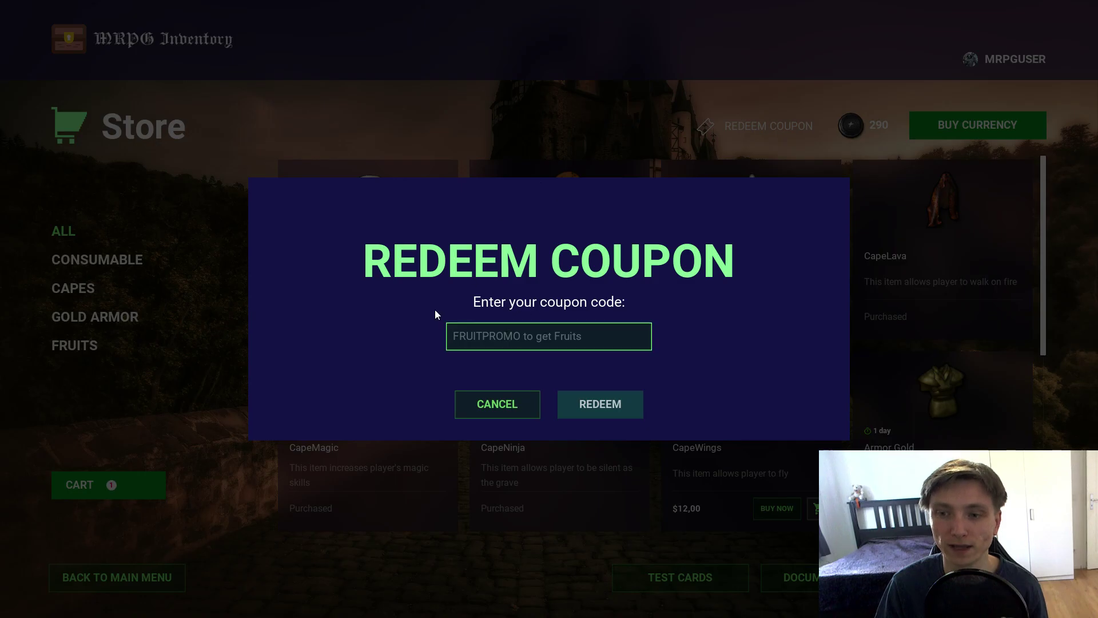
# Step: Copy the FruitPromo promotion name and open its details page
pyautogui.moveTo(246, 510); pyautogui.dragTo(208, 512)
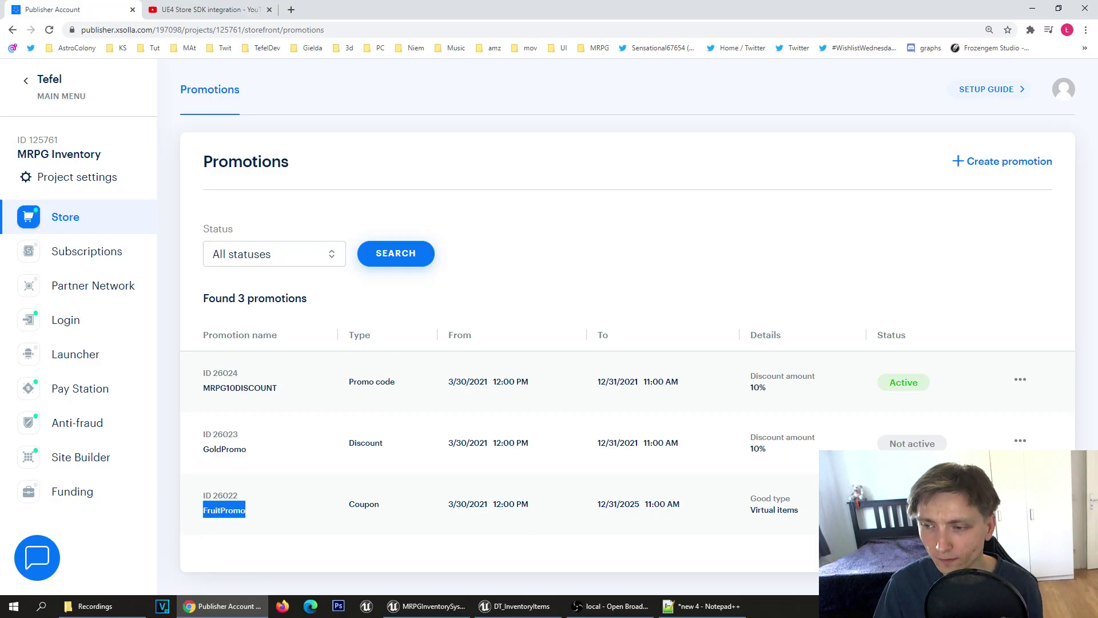
pyautogui.click(224, 510)
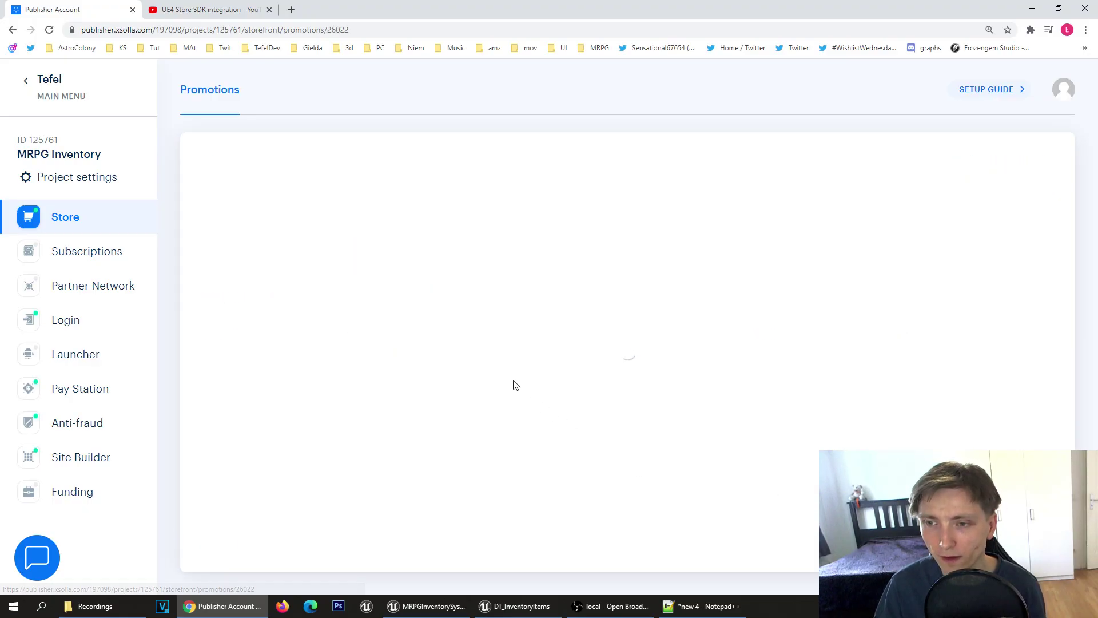
pyautogui.scroll(-5, 507, 371)
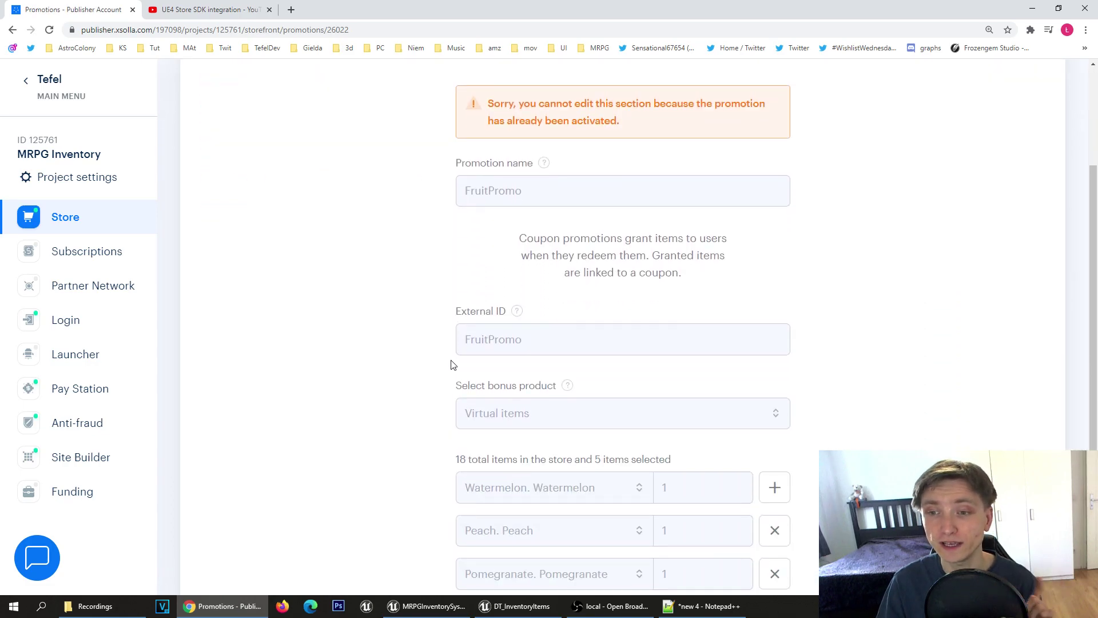
pyautogui.scroll(1, 612, 312)
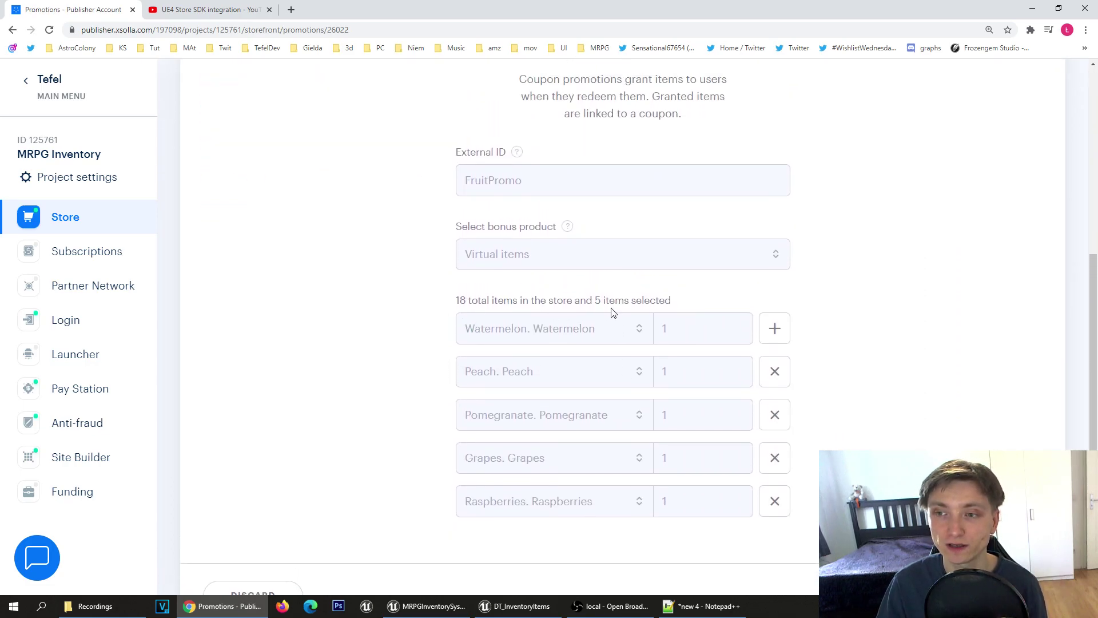
# Step: Review the coupon's bonus items: one each of Watermelon, Peach, Pomegranate, Grapes and Raspberries
pyautogui.moveTo(459, 298); pyautogui.dragTo(623, 535)
pyautogui.moveTo(541, 318); pyautogui.dragTo(487, 442)
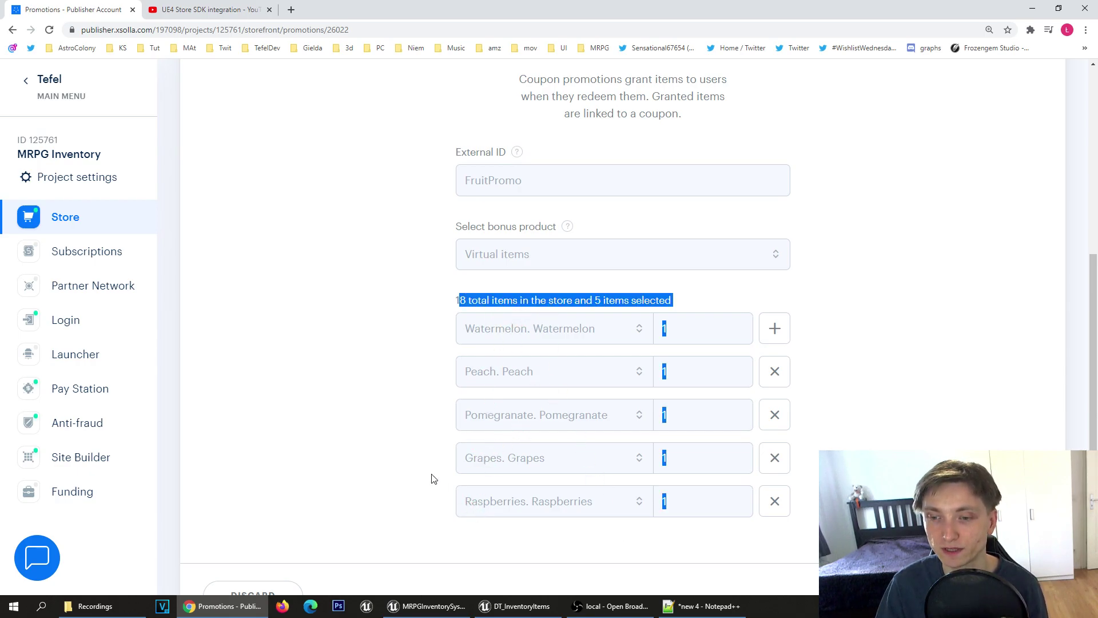
pyautogui.scroll(1, 596, 405)
pyautogui.click(382, 378)
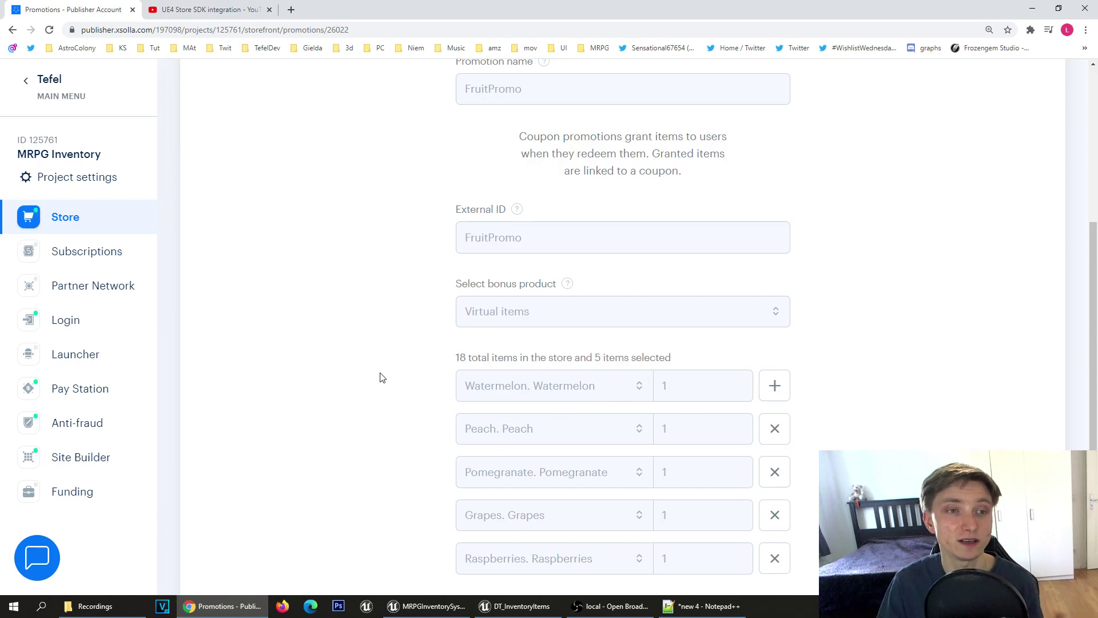
pyautogui.scroll(2, 382, 377)
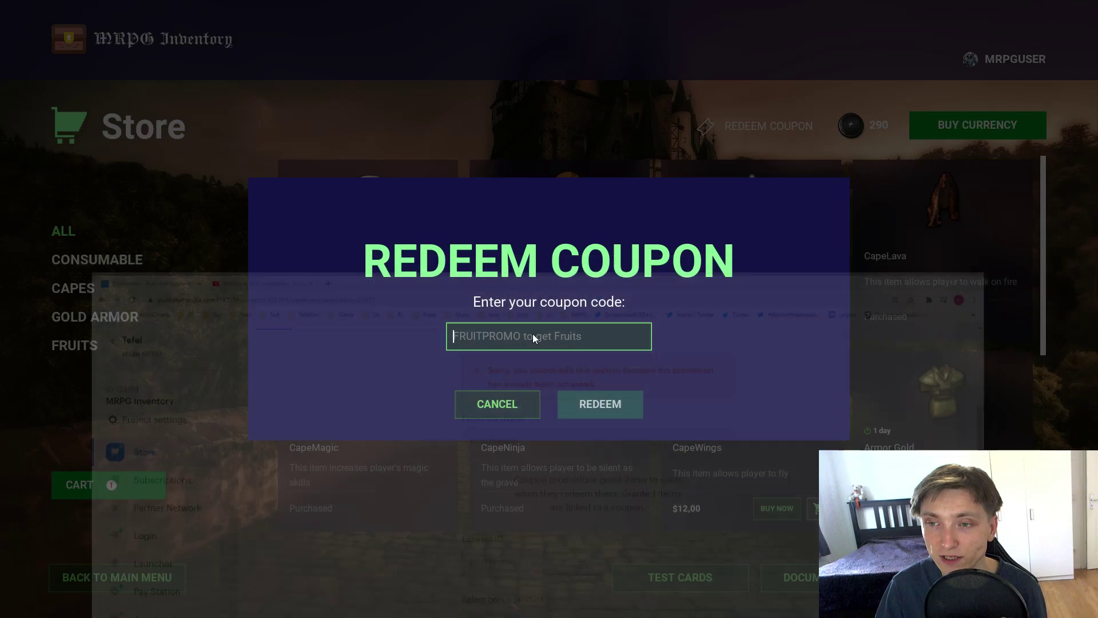
# Step: Paste the FruitPromo code into the game's coupon field and redeem it
pyautogui.click(533, 334)
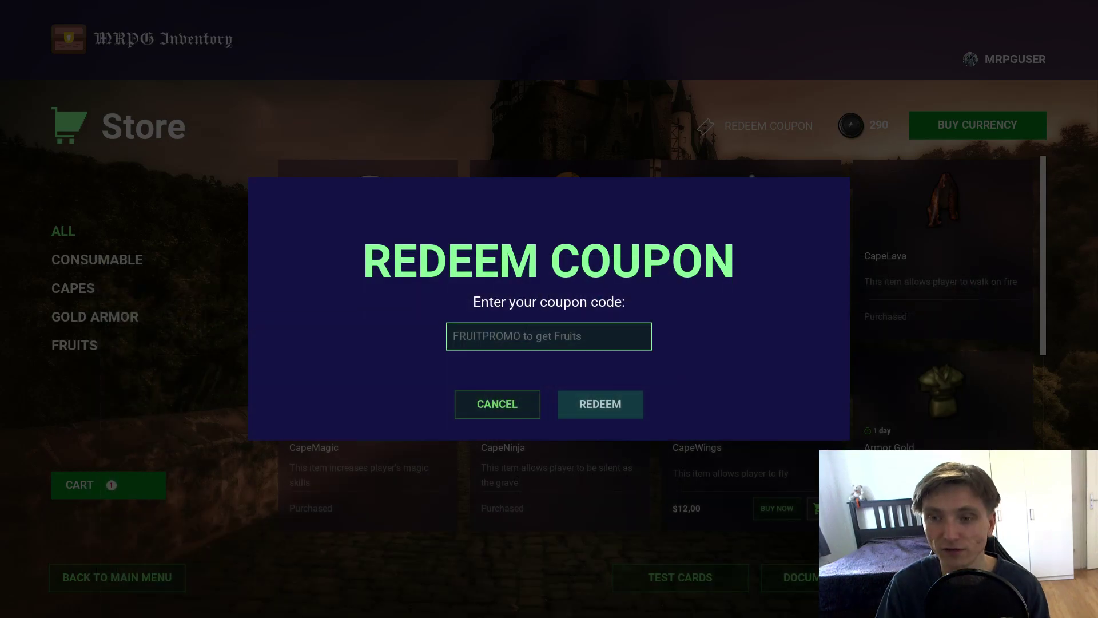
pyautogui.write('FruitPromo')
pyautogui.moveTo(476, 338); pyautogui.dragTo(555, 342)
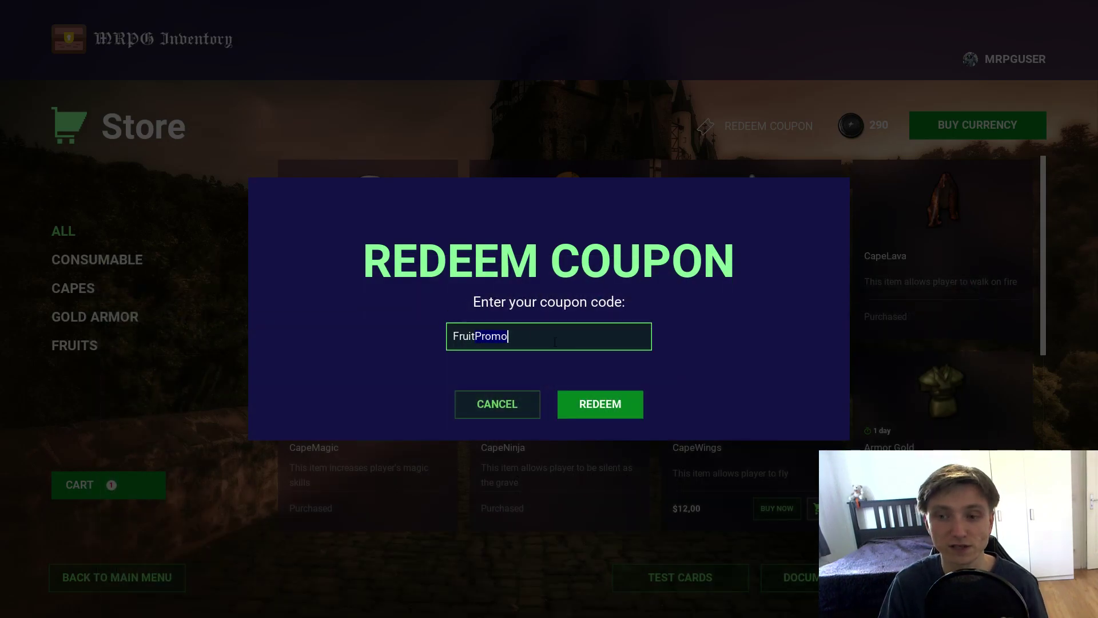
pyautogui.click(628, 406)
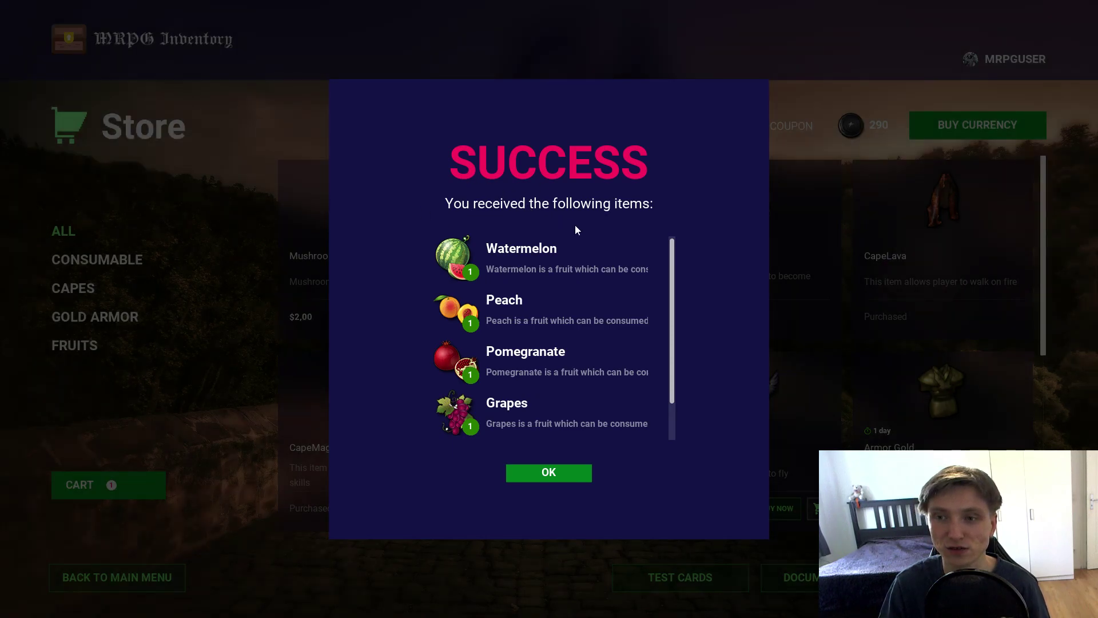
# Step: Close the list of received fruits and switch to the plugin documentation window
pyautogui.scroll(-1, 634, 295)
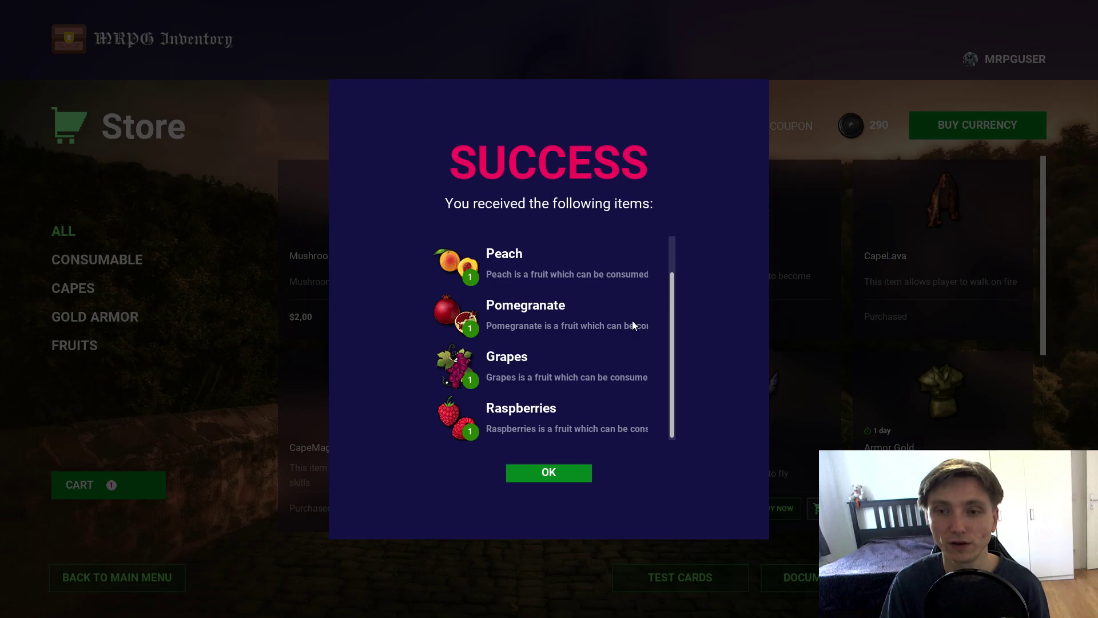
pyautogui.click(563, 473)
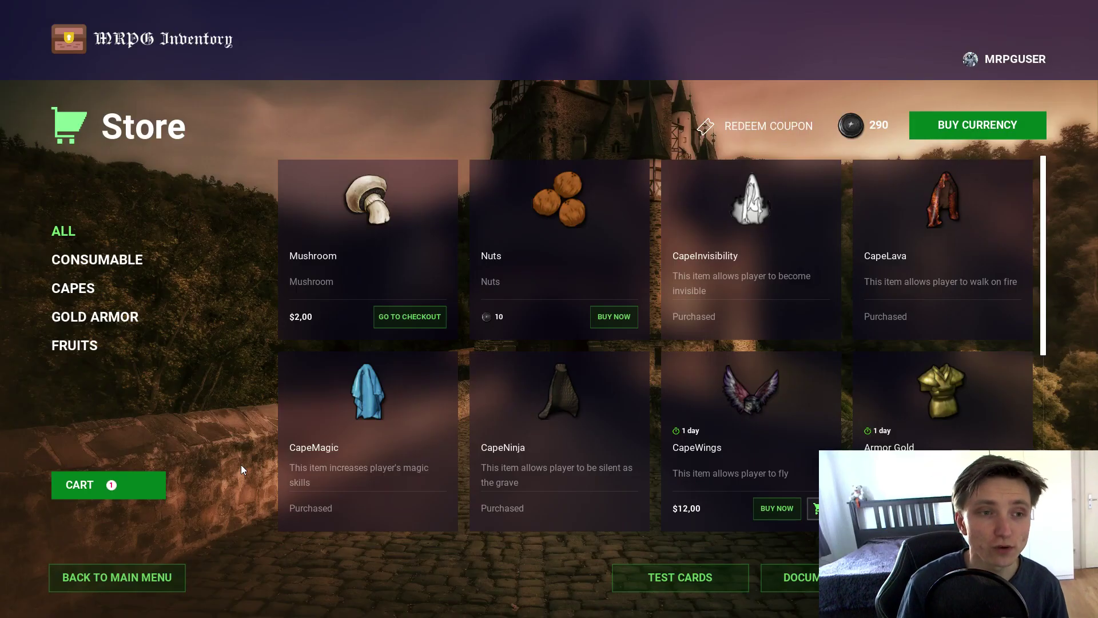
pyautogui.hotkey('alt', 'Tab')
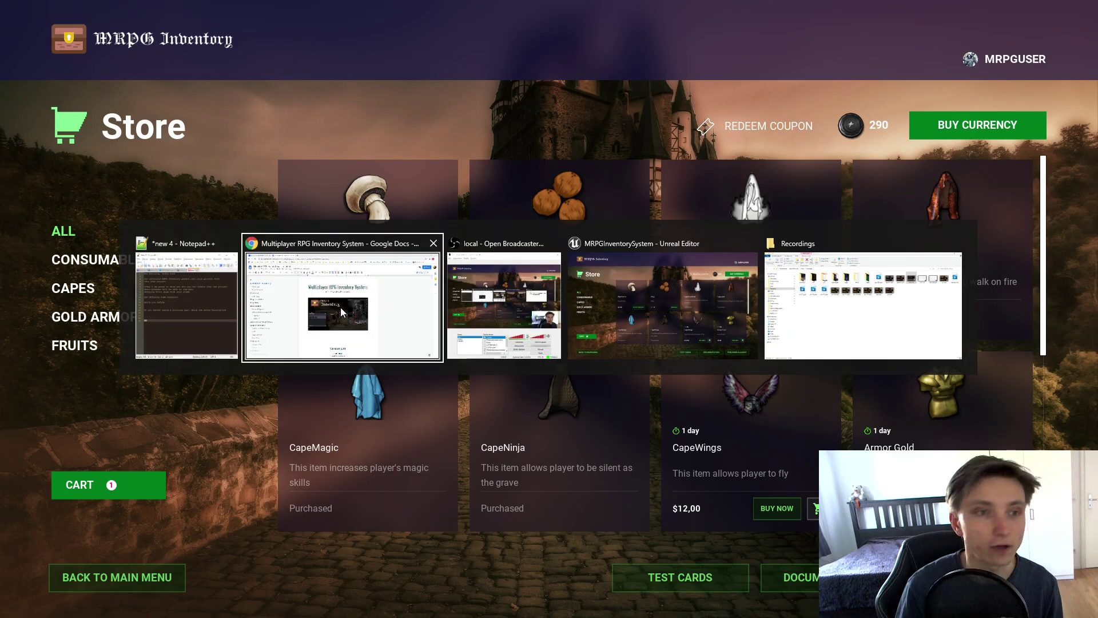
pyautogui.click(341, 307)
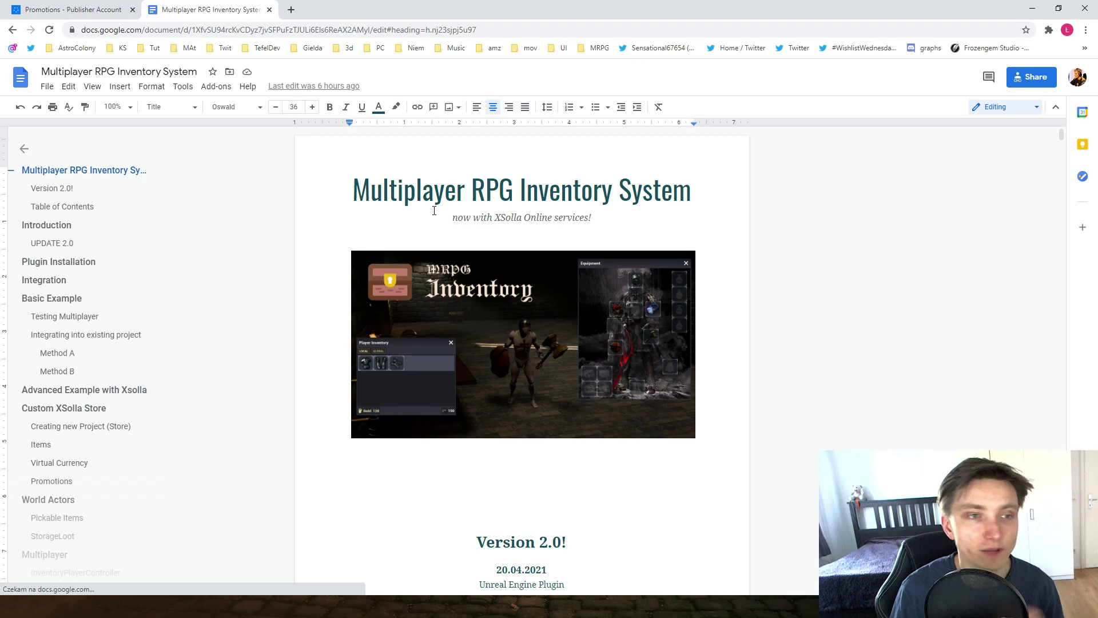
# Step: Scroll the Multiplayer RPG Inventory System doc to its table of contents, pointing out Plugin Installation
pyautogui.scroll(-1, 514, 214)
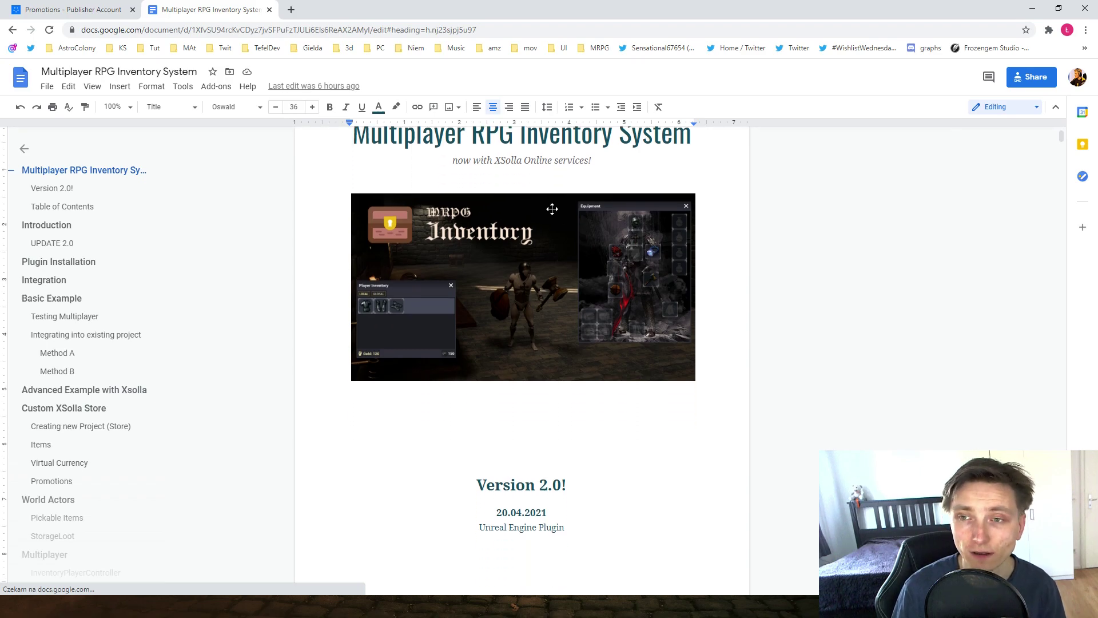
pyautogui.scroll(1, 492, 182)
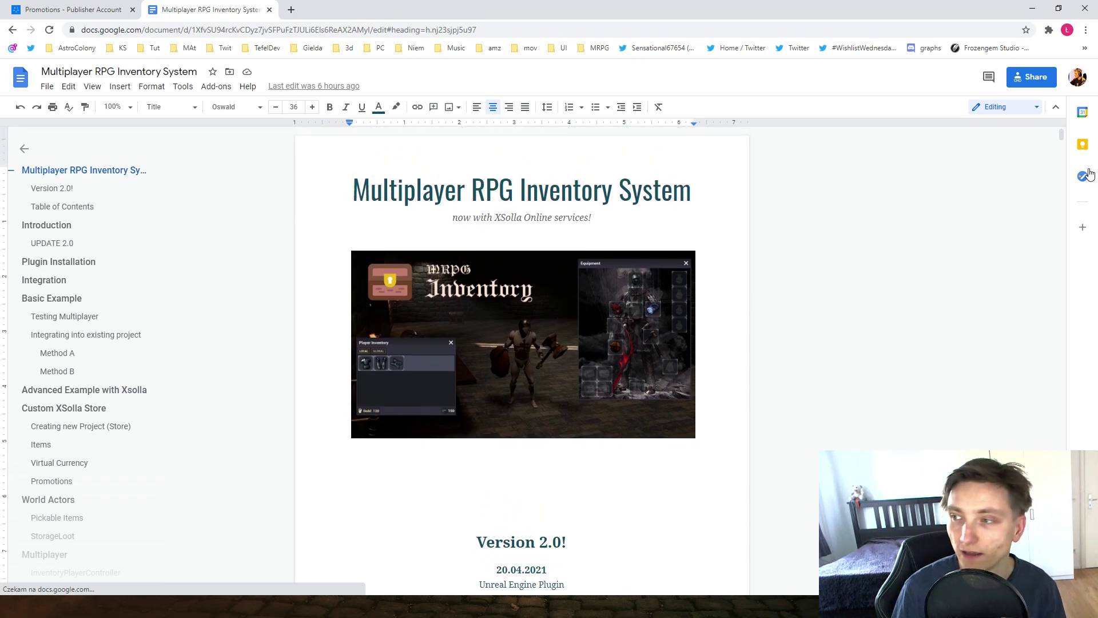
pyautogui.moveTo(1062, 137)
pyautogui.mouseDown()
pyautogui.moveTo(1062, 290)
pyautogui.moveTo(1062, 134)
pyautogui.mouseUp()
pyautogui.scroll(-4, 444, 296)
pyautogui.scroll(3, 578, 338)
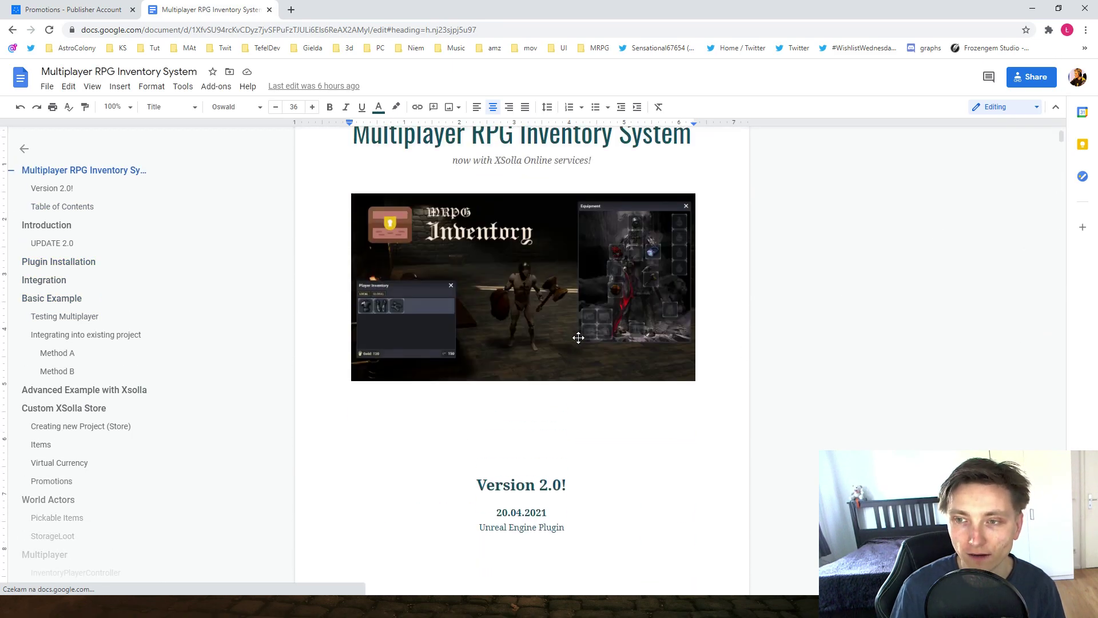
pyautogui.scroll(-7, 578, 337)
pyautogui.scroll(-2, 468, 289)
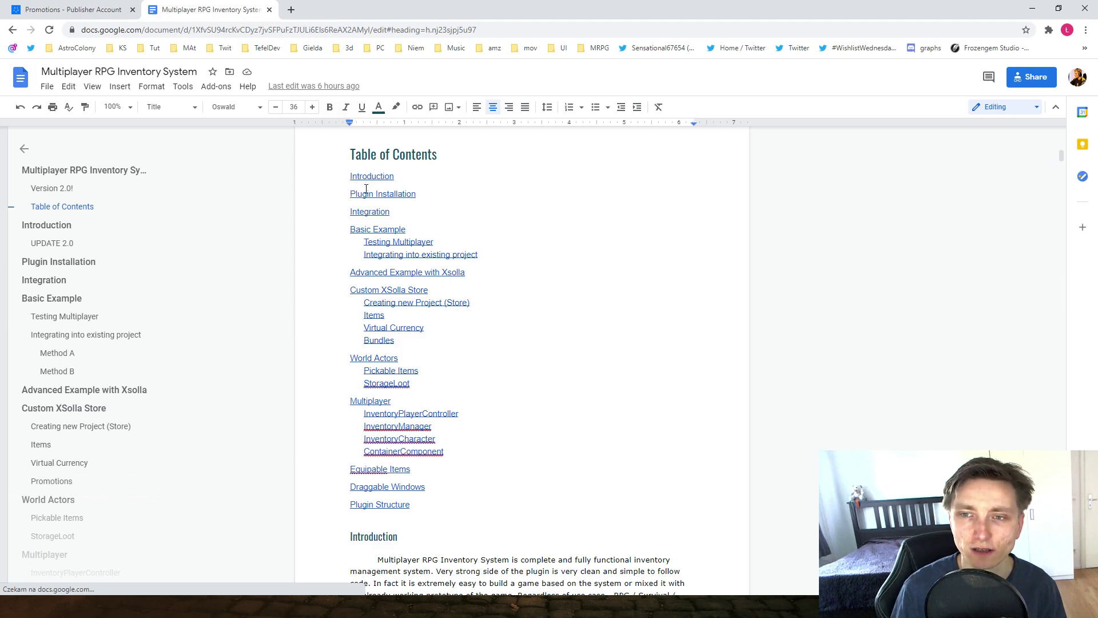
pyautogui.click(366, 190)
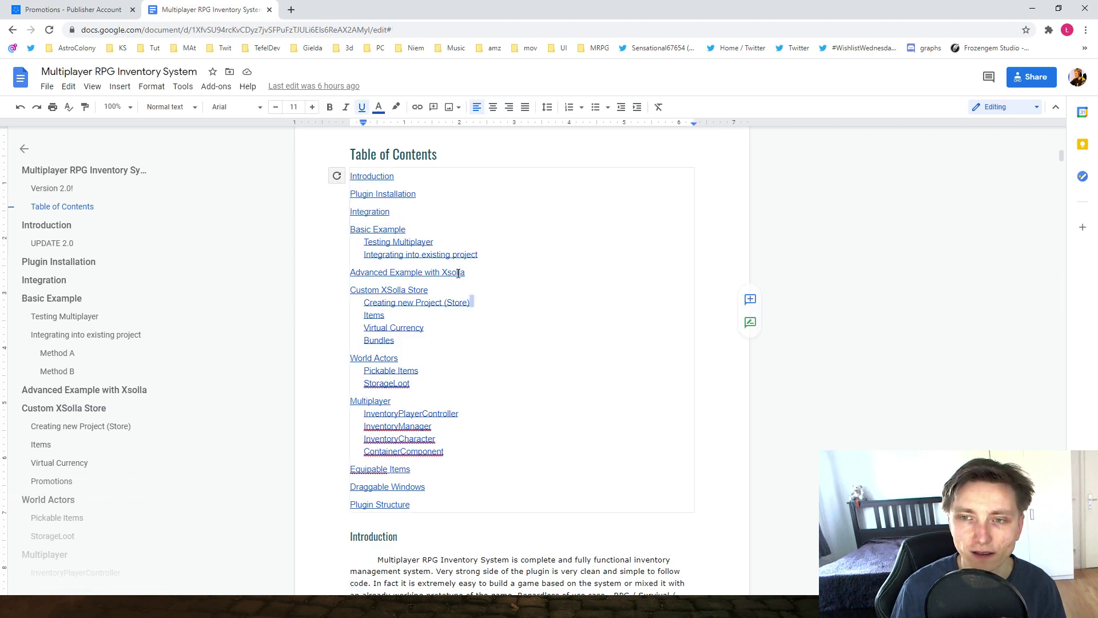
pyautogui.scroll(-1, 412, 223)
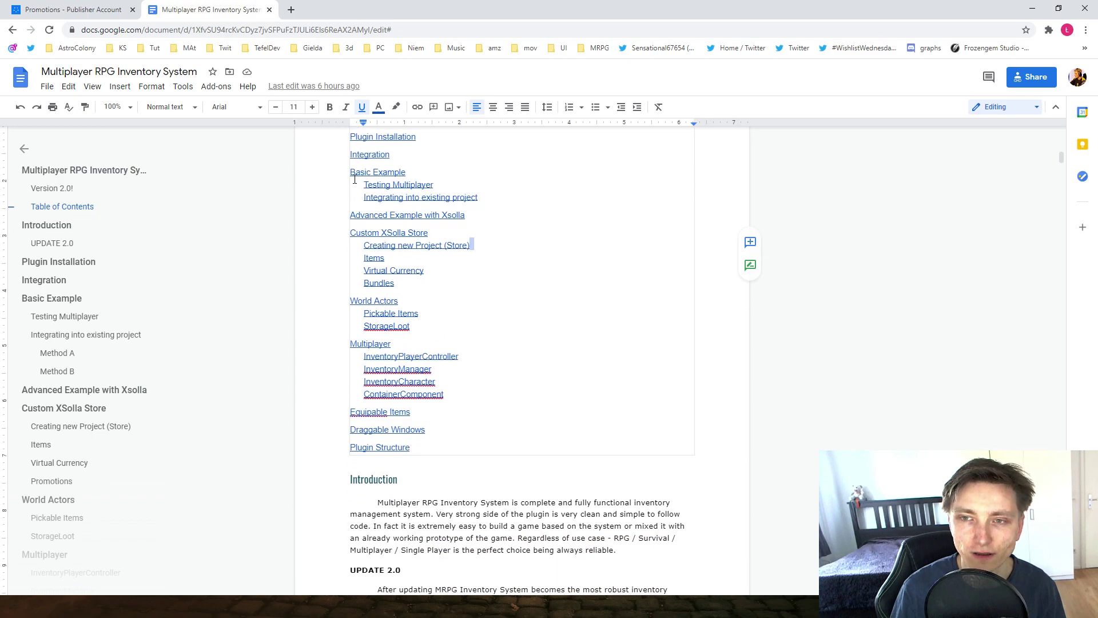
# Step: Point out the Advanced Example with Xsolla and Custom XSolla Store entries, highlighting subsections through Bundles
pyautogui.click(387, 214)
pyautogui.click(468, 306)
pyautogui.click(370, 231)
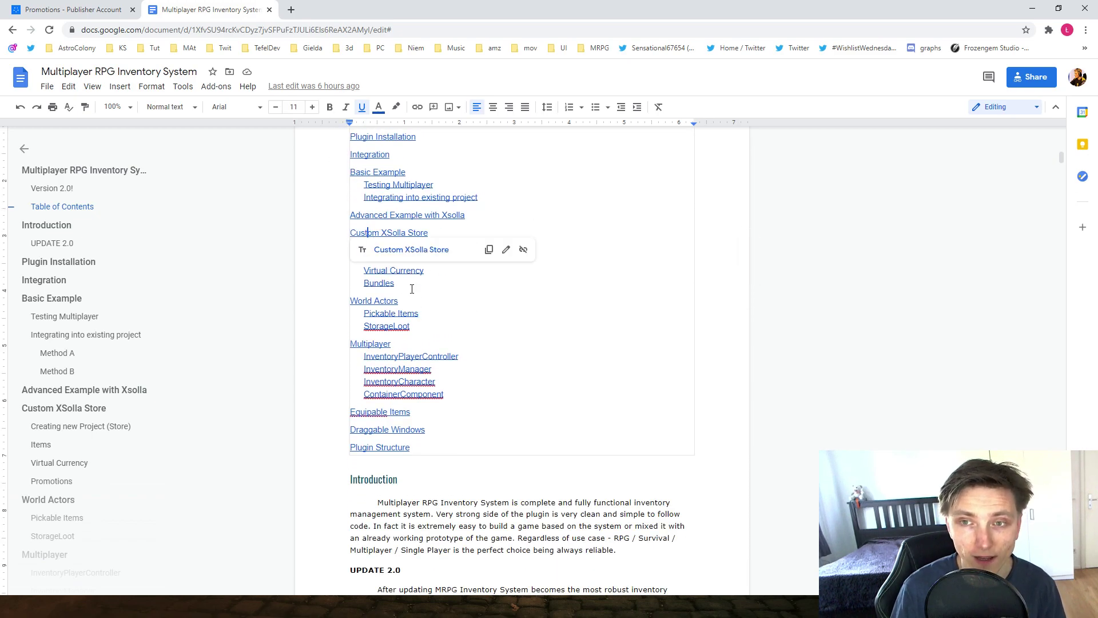
pyautogui.click(423, 301)
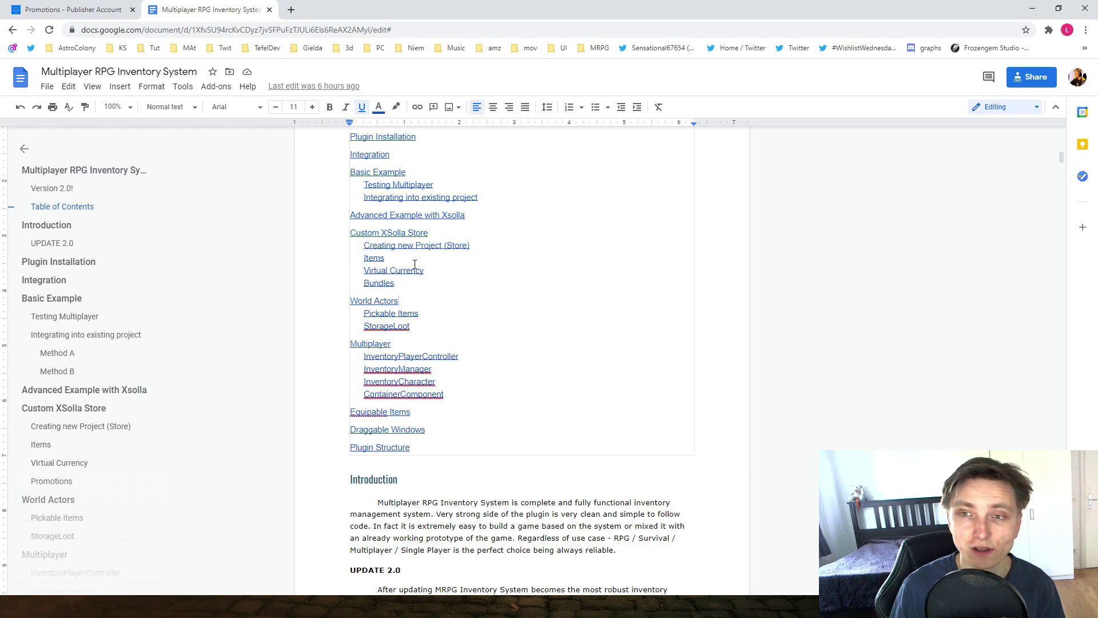
pyautogui.moveTo(400, 283); pyautogui.dragTo(371, 246)
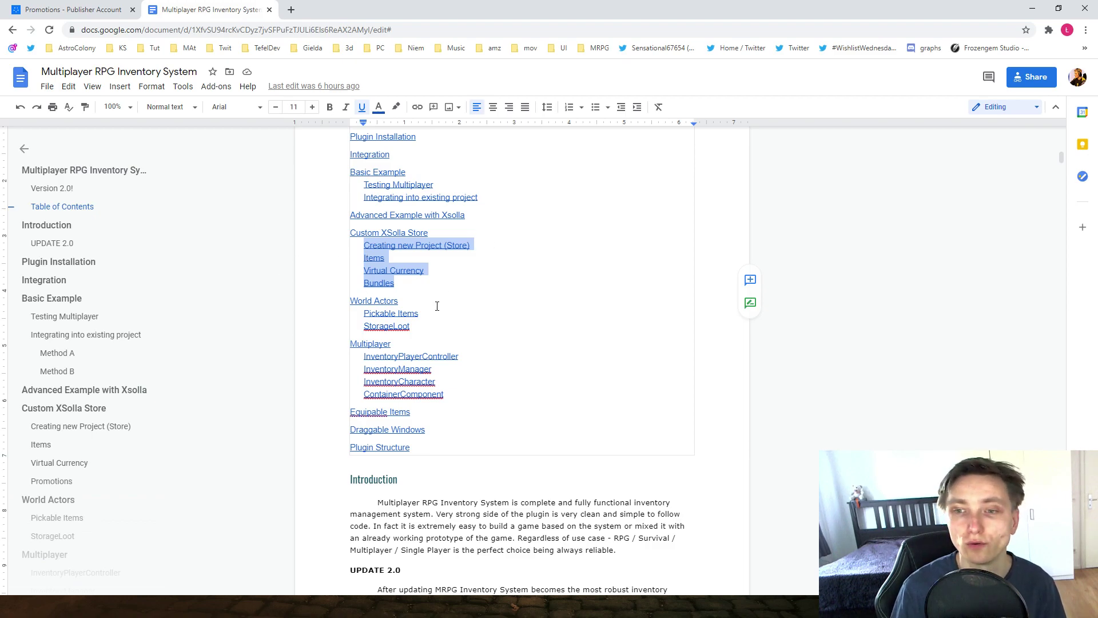
pyautogui.scroll(-2, 476, 287)
# Step: Scroll down from the Integration section into the guide's Xsolla store sections
pyautogui.scroll(-15, 388, 364)
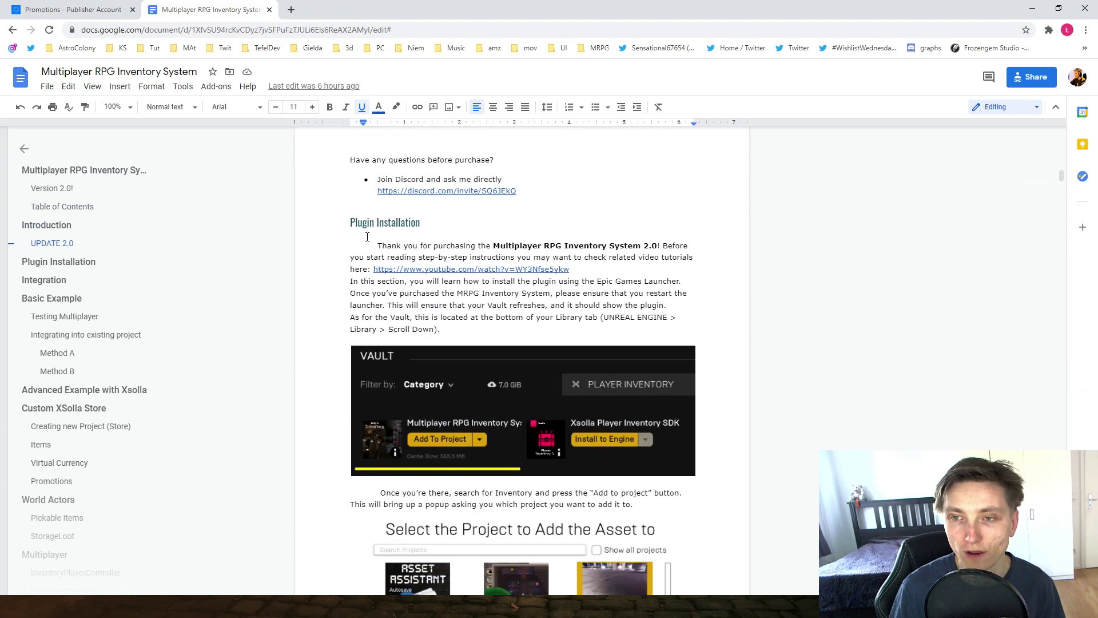
pyautogui.scroll(-3, 548, 319)
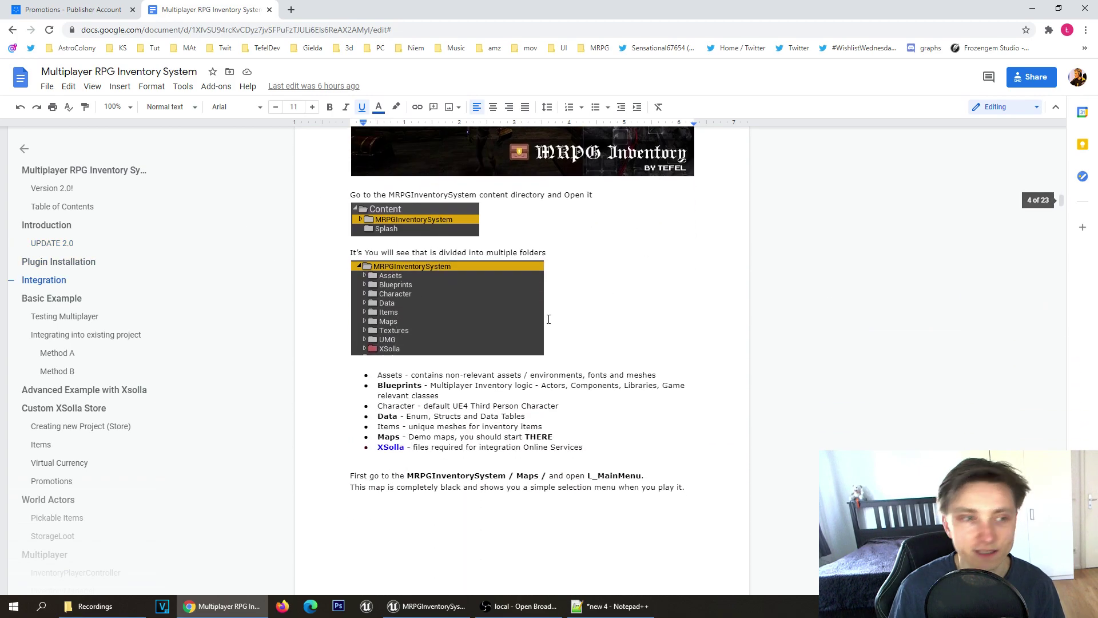
pyautogui.scroll(-4, 472, 301)
pyautogui.scroll(2, 472, 301)
pyautogui.scroll(-9, 471, 303)
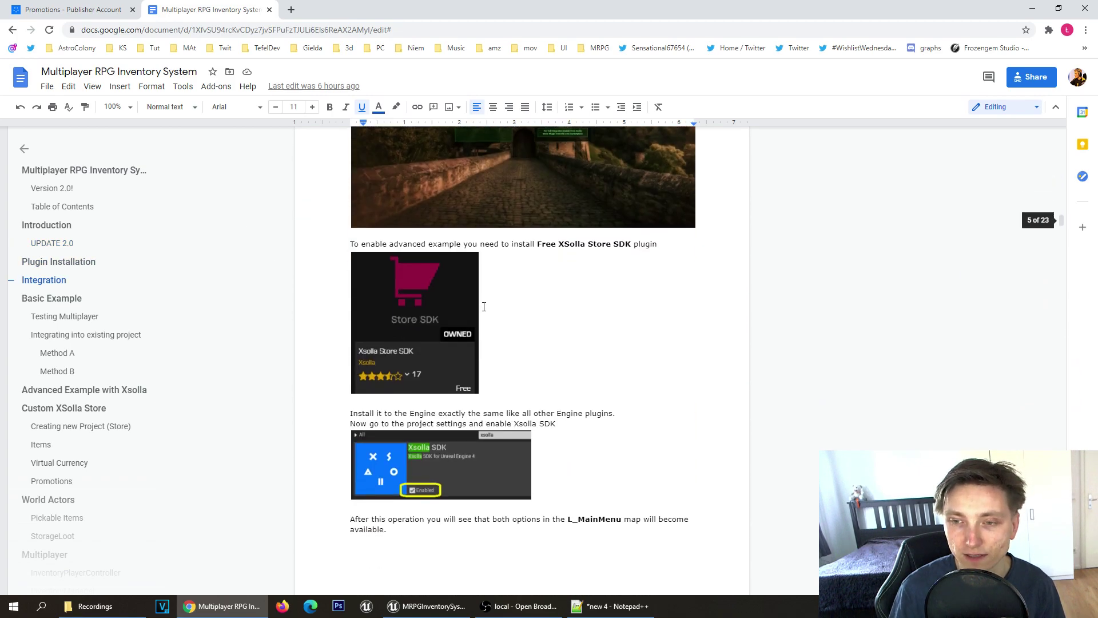
pyautogui.scroll(-20, 471, 304)
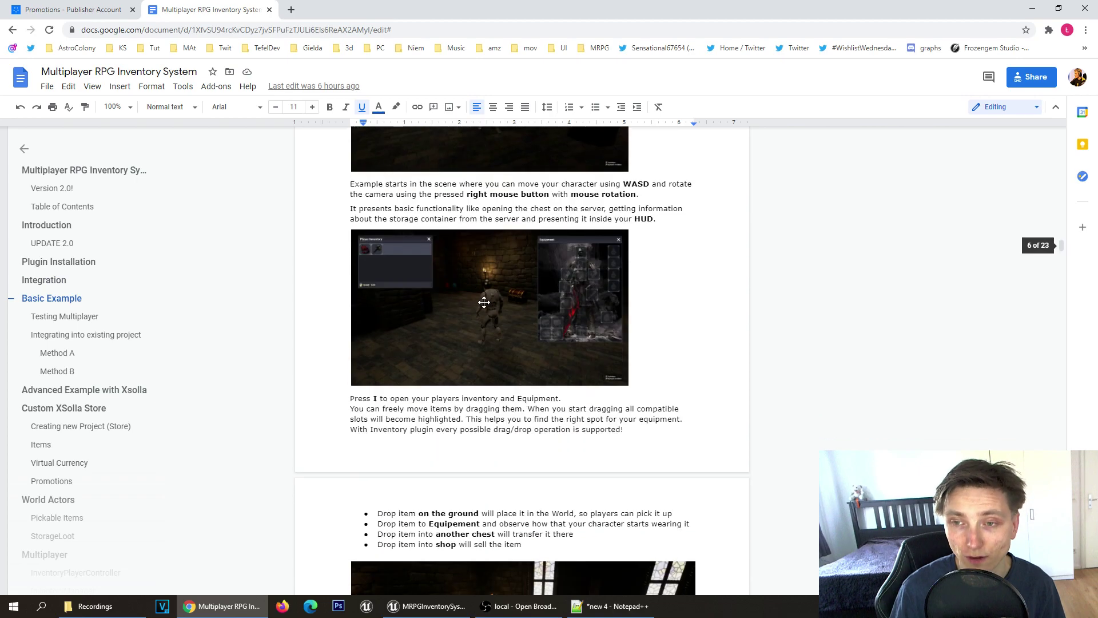
pyautogui.scroll(-20, 505, 303)
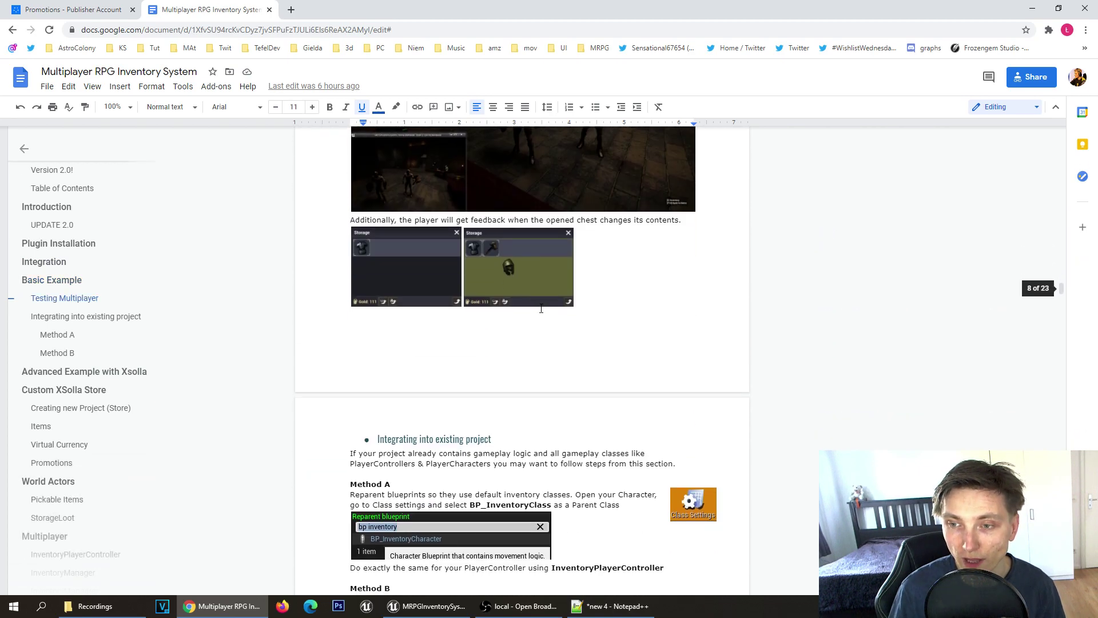
pyautogui.scroll(-9, 550, 313)
pyautogui.click(512, 284)
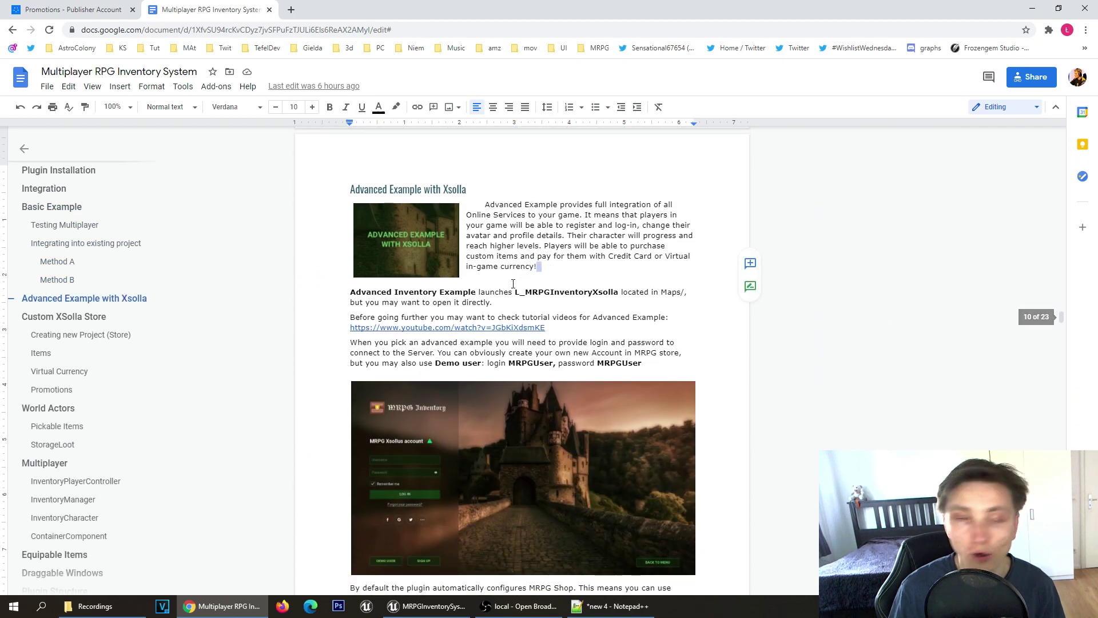
# Step: Keep scrolling past World Actors to the Multiplayer section on the InventoryPlayerController blueprint
pyautogui.scroll(-20, 554, 363)
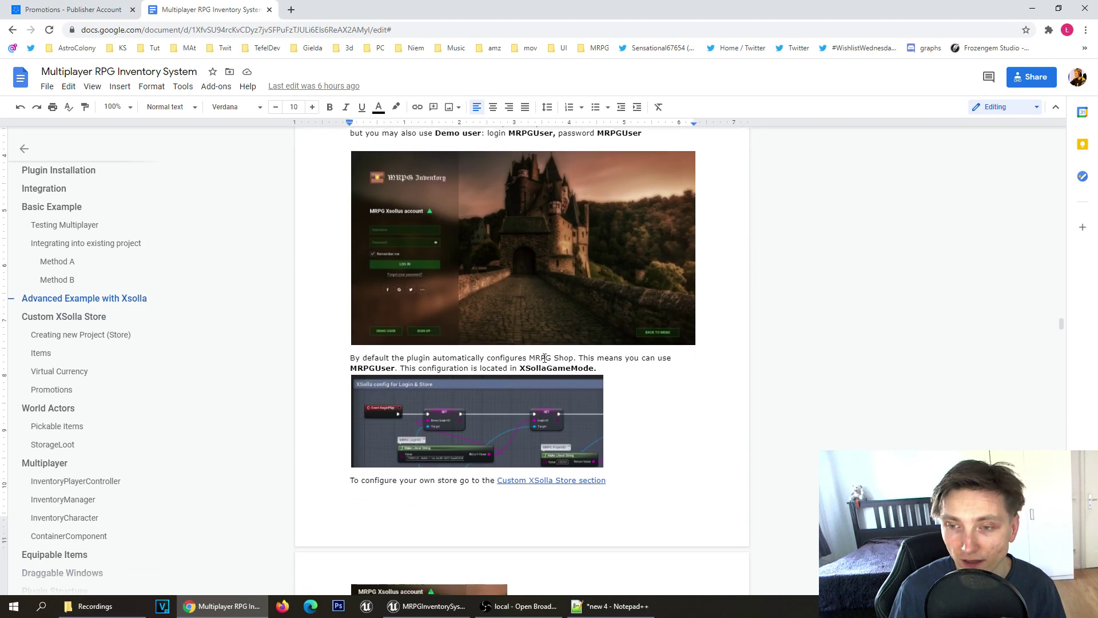
pyautogui.scroll(-15, 553, 356)
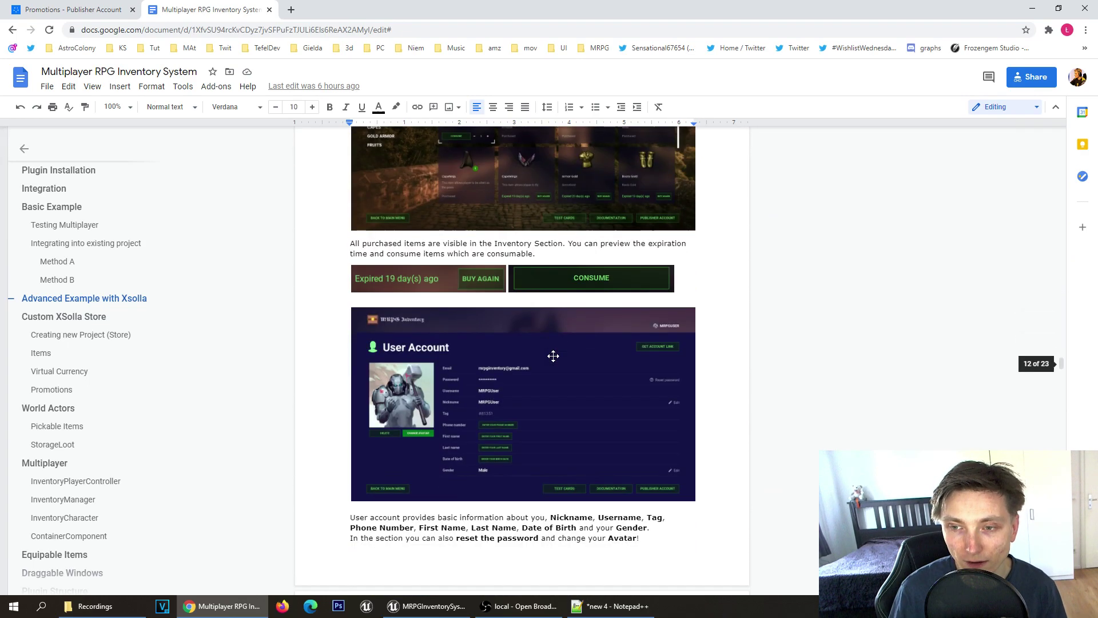
pyautogui.scroll(-1, 552, 358)
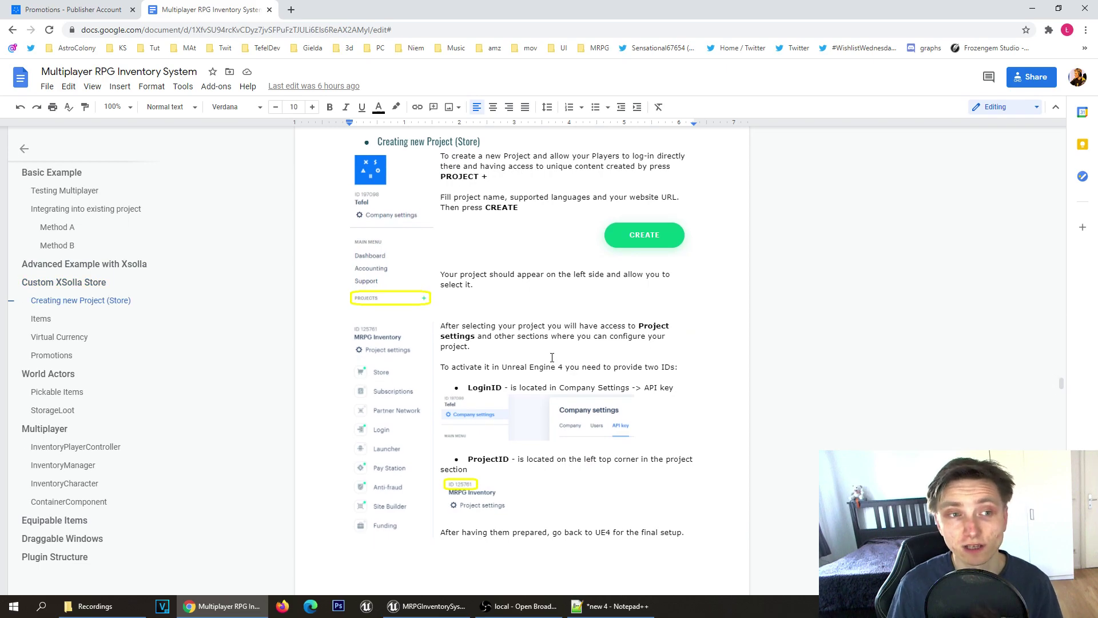
pyautogui.scroll(-18, 551, 356)
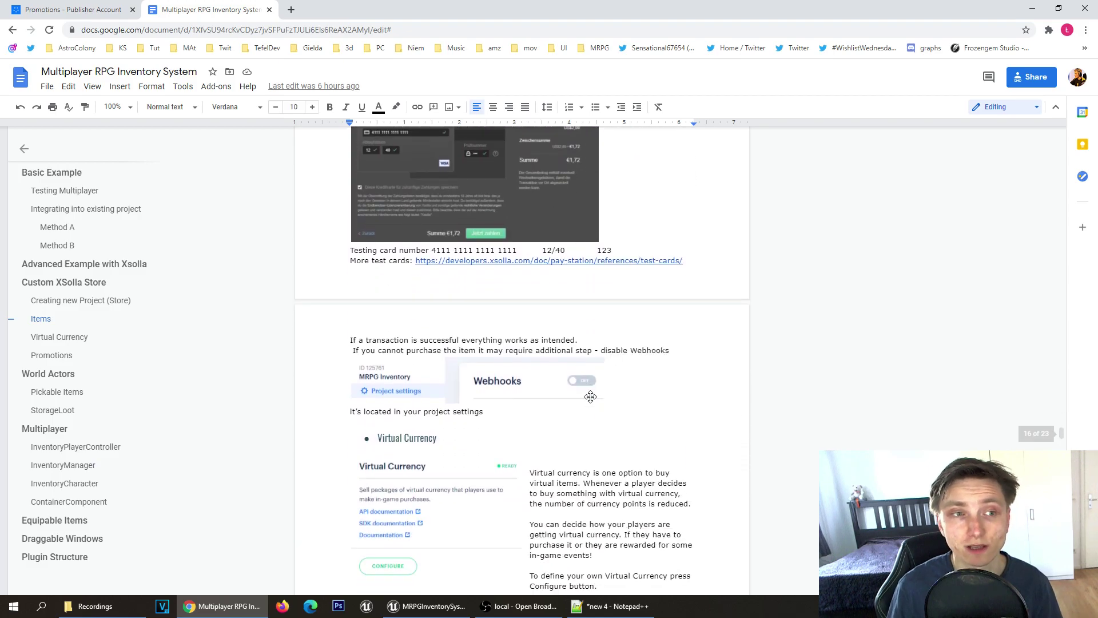
pyautogui.scroll(-15, 577, 386)
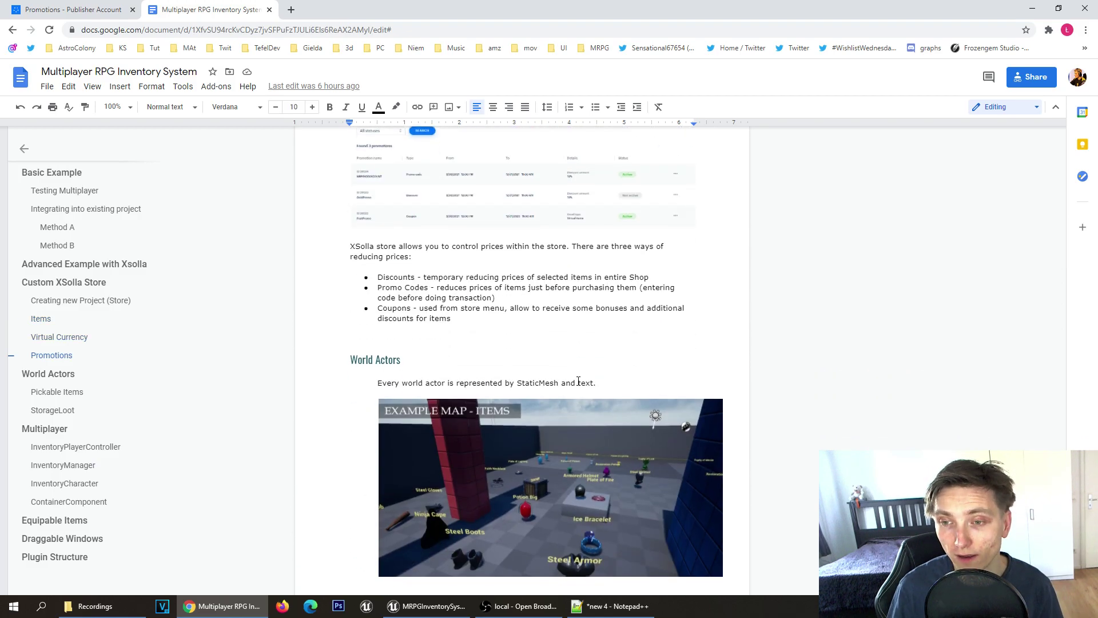
pyautogui.scroll(-15, 576, 378)
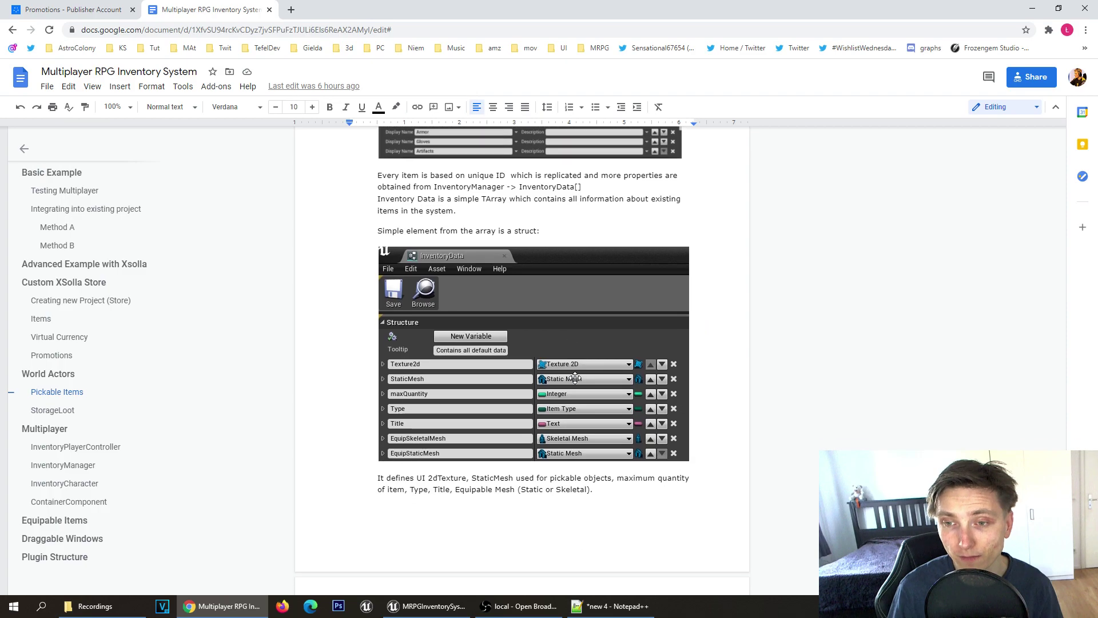
pyautogui.scroll(-20, 576, 378)
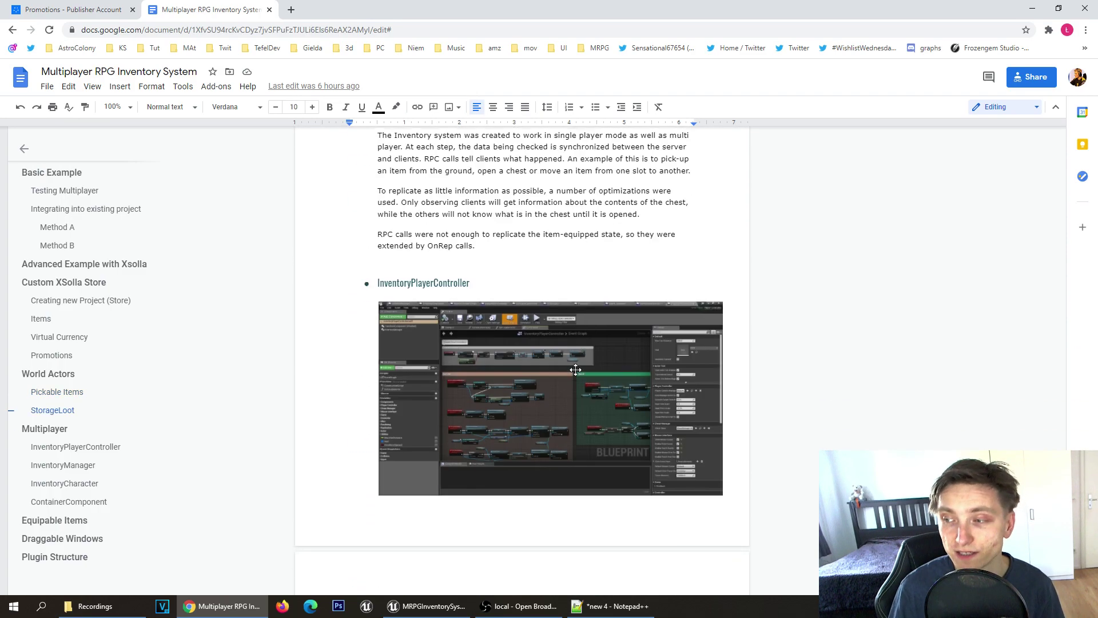